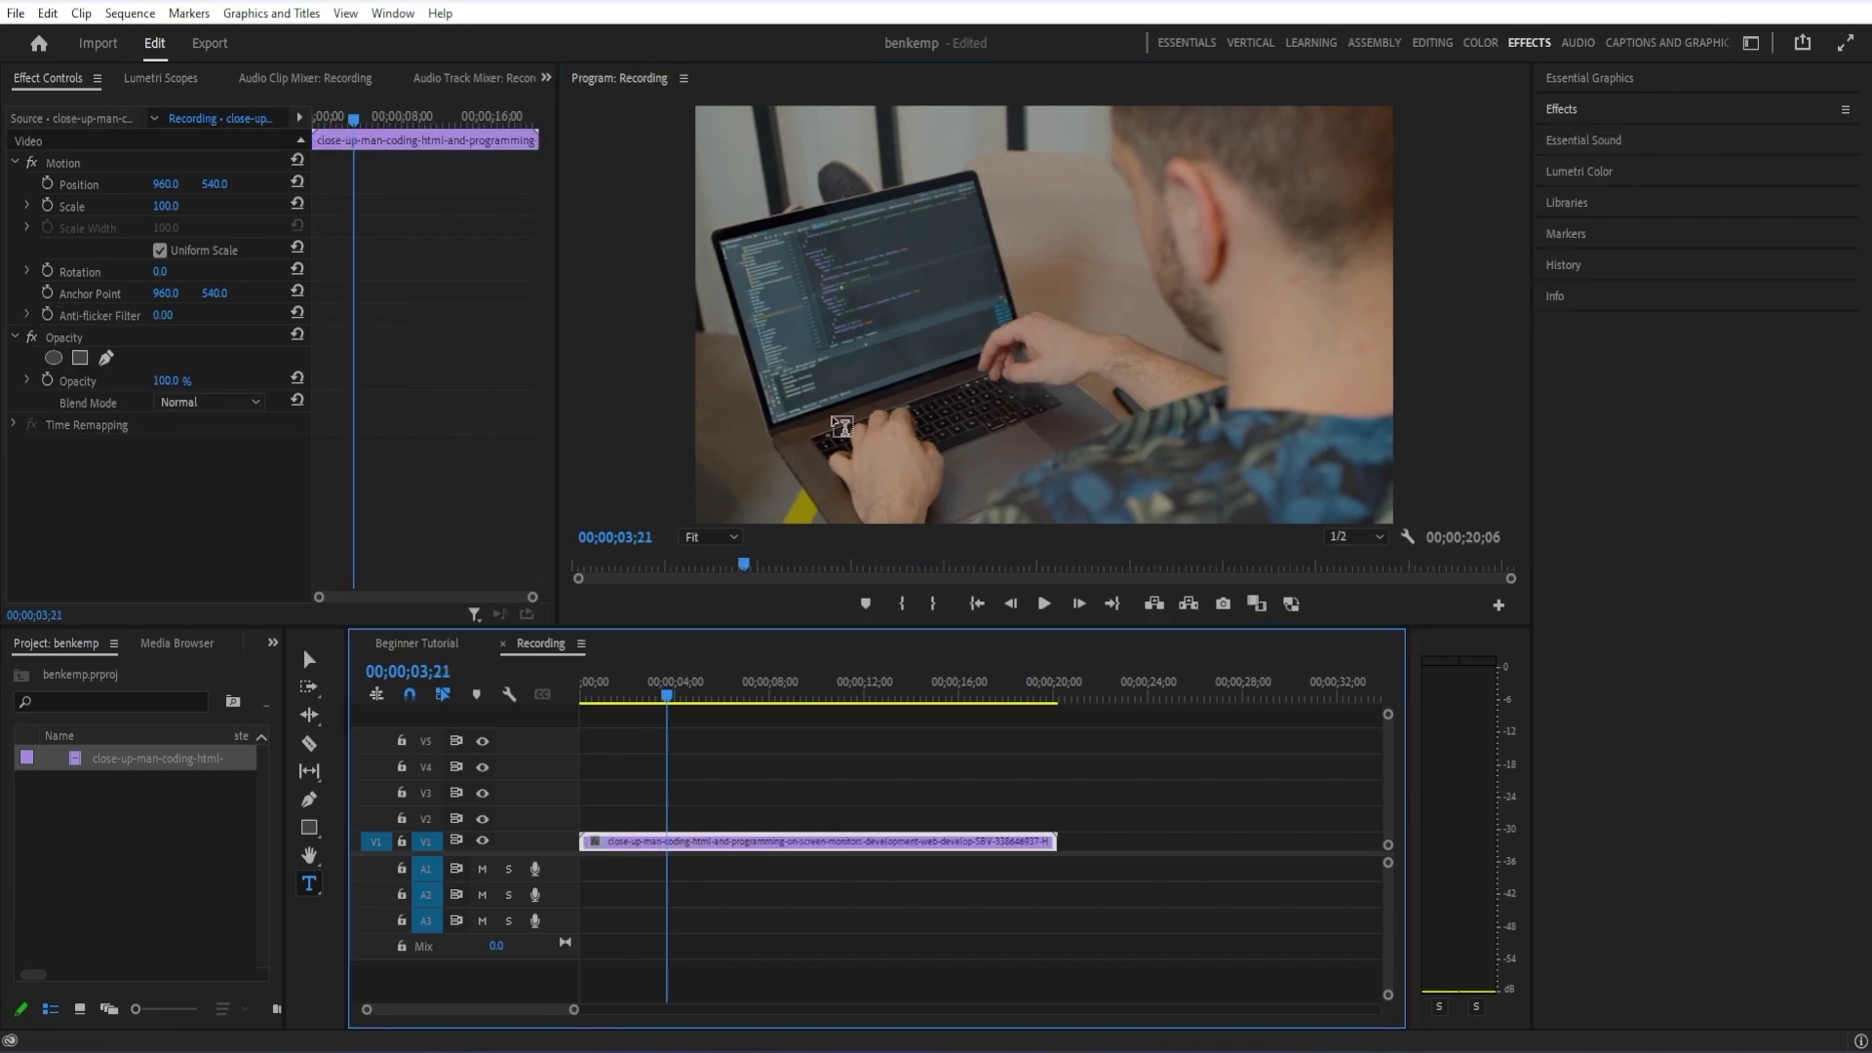
# Type a '2030' text title over the laptop footage and keep it selected with the Selection tool
pyautogui.click(936, 325)
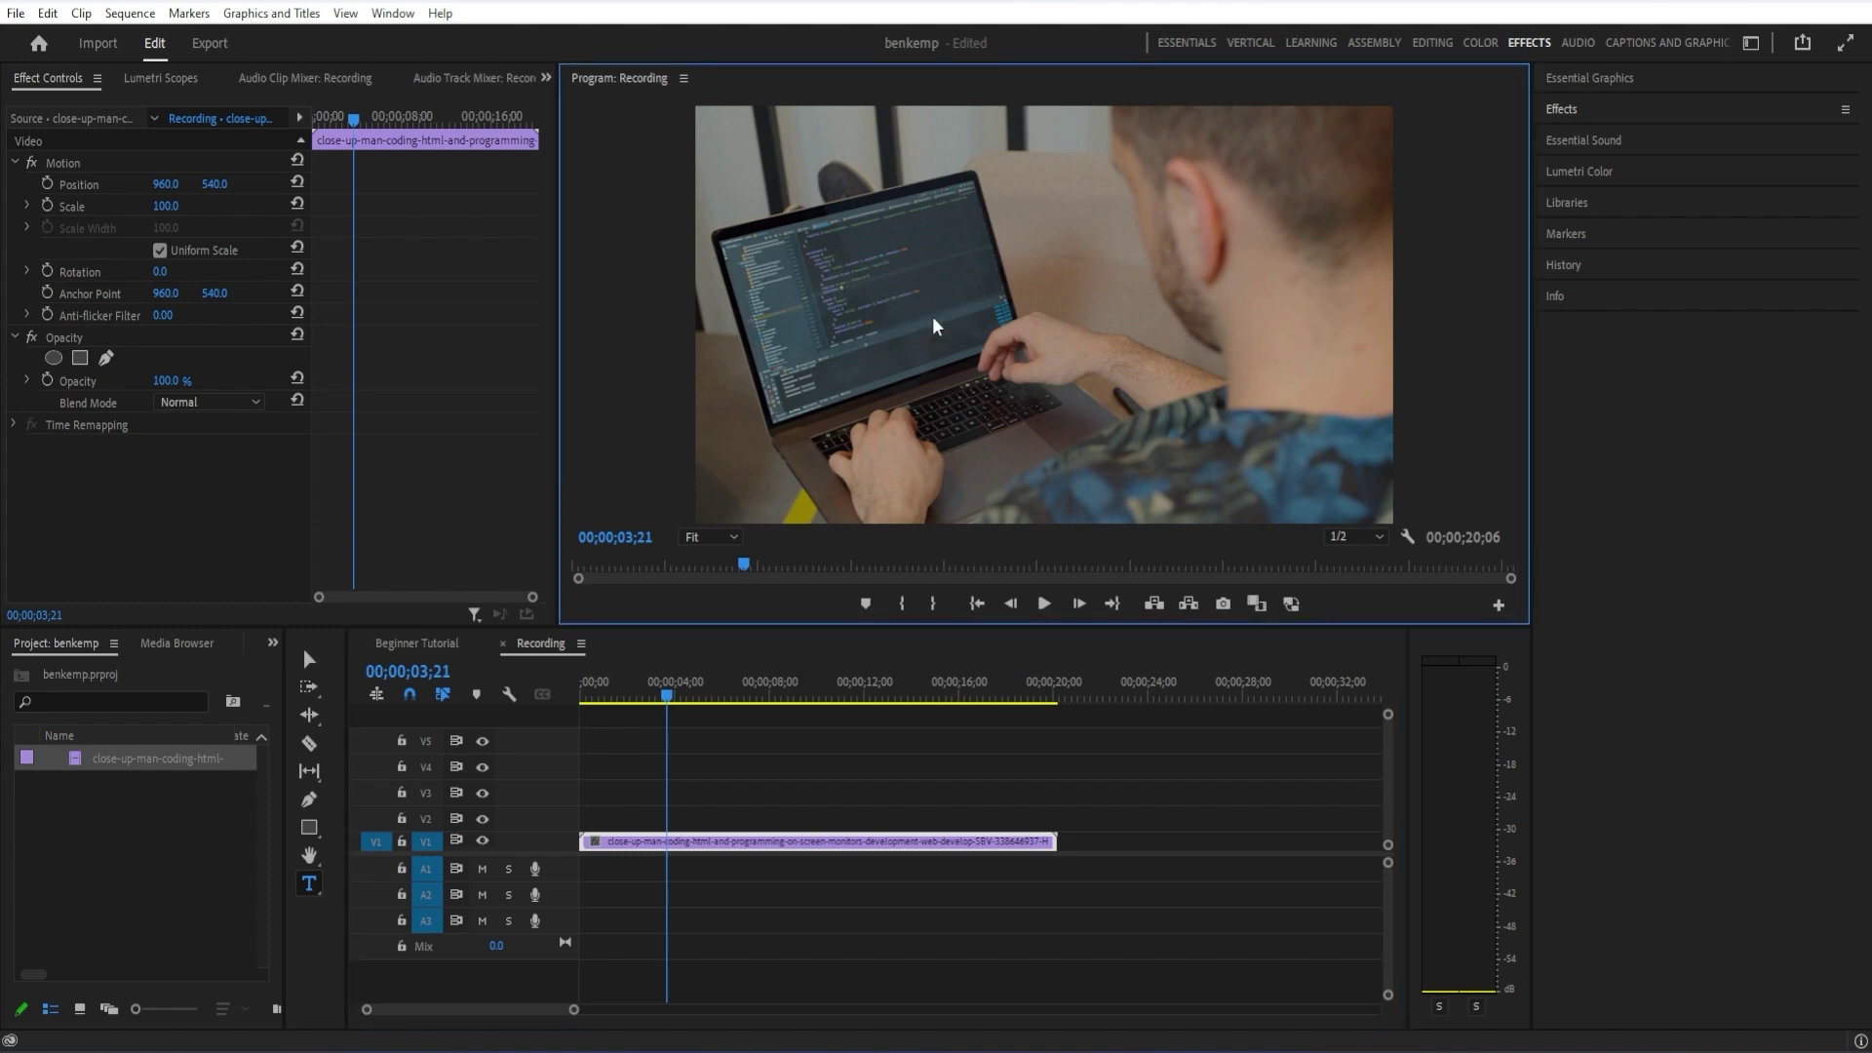
pyautogui.click(933, 316)
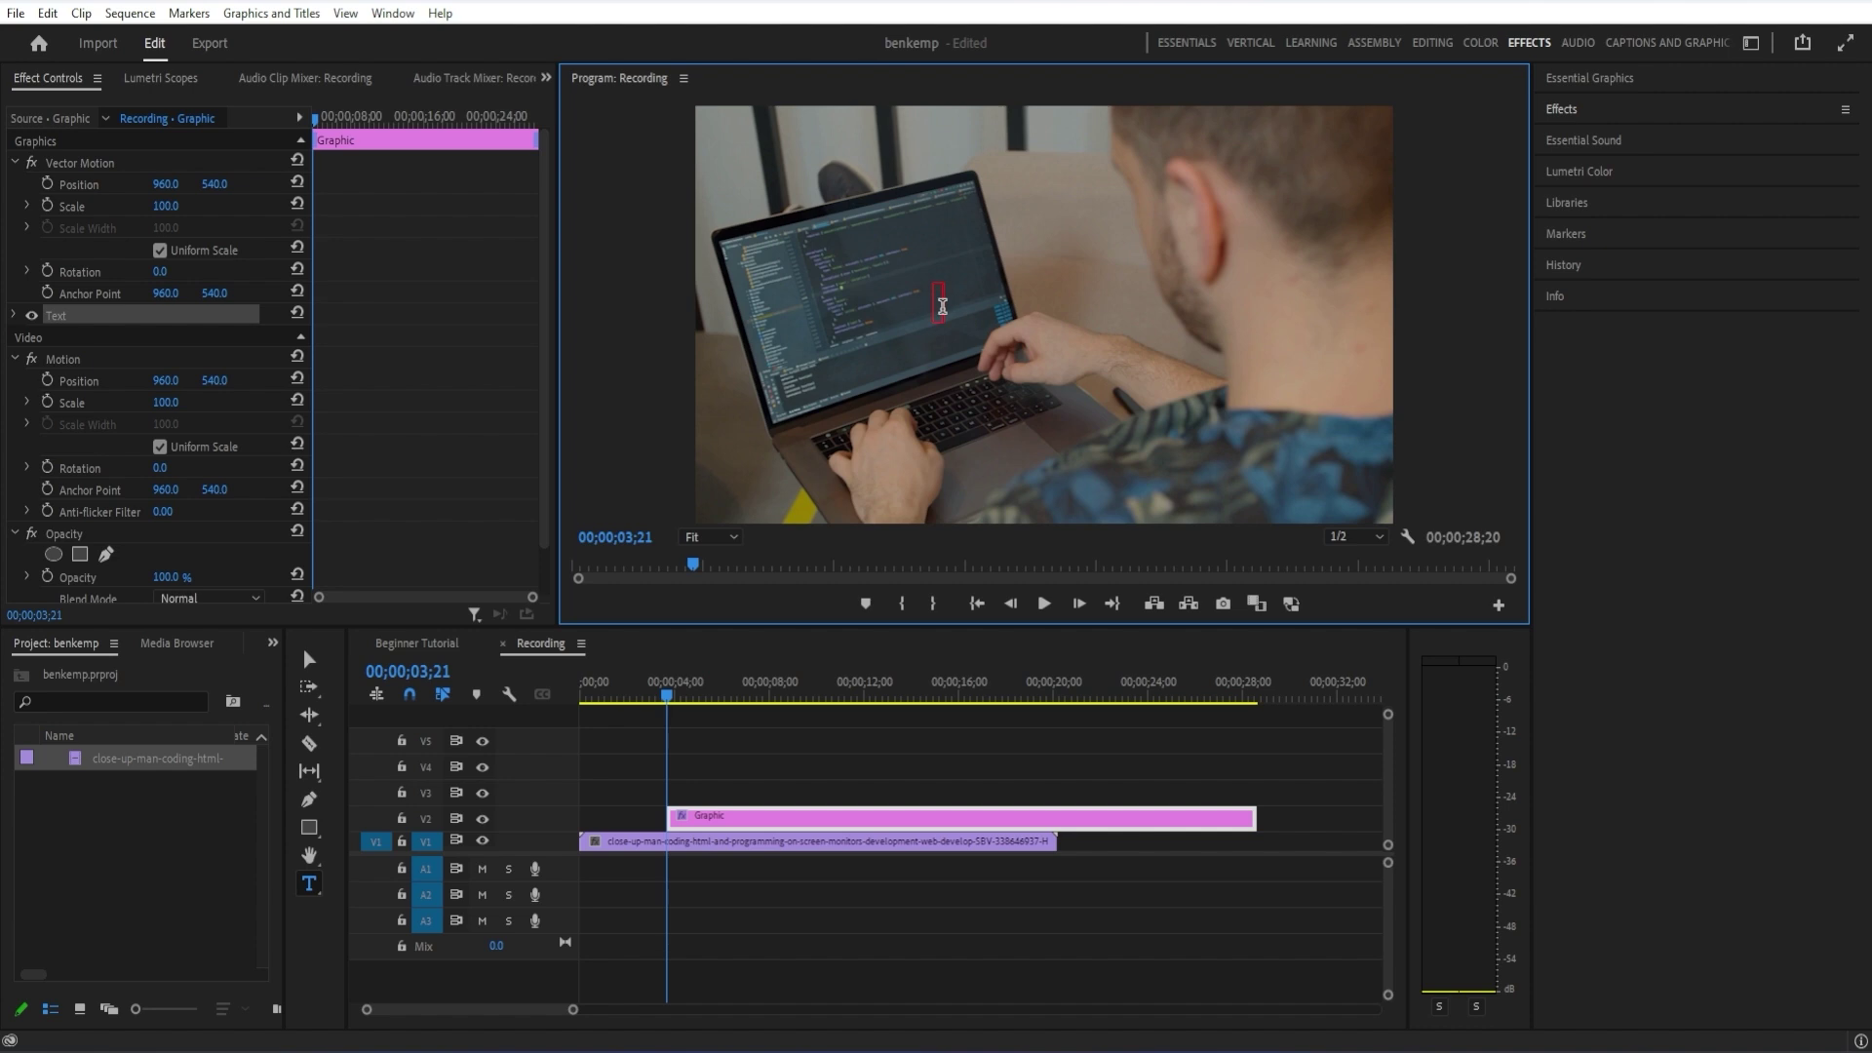
pyautogui.write('2030')
pyautogui.hotkey('ctrl', 'a')
pyautogui.click(309, 663)
pyautogui.click(972, 298)
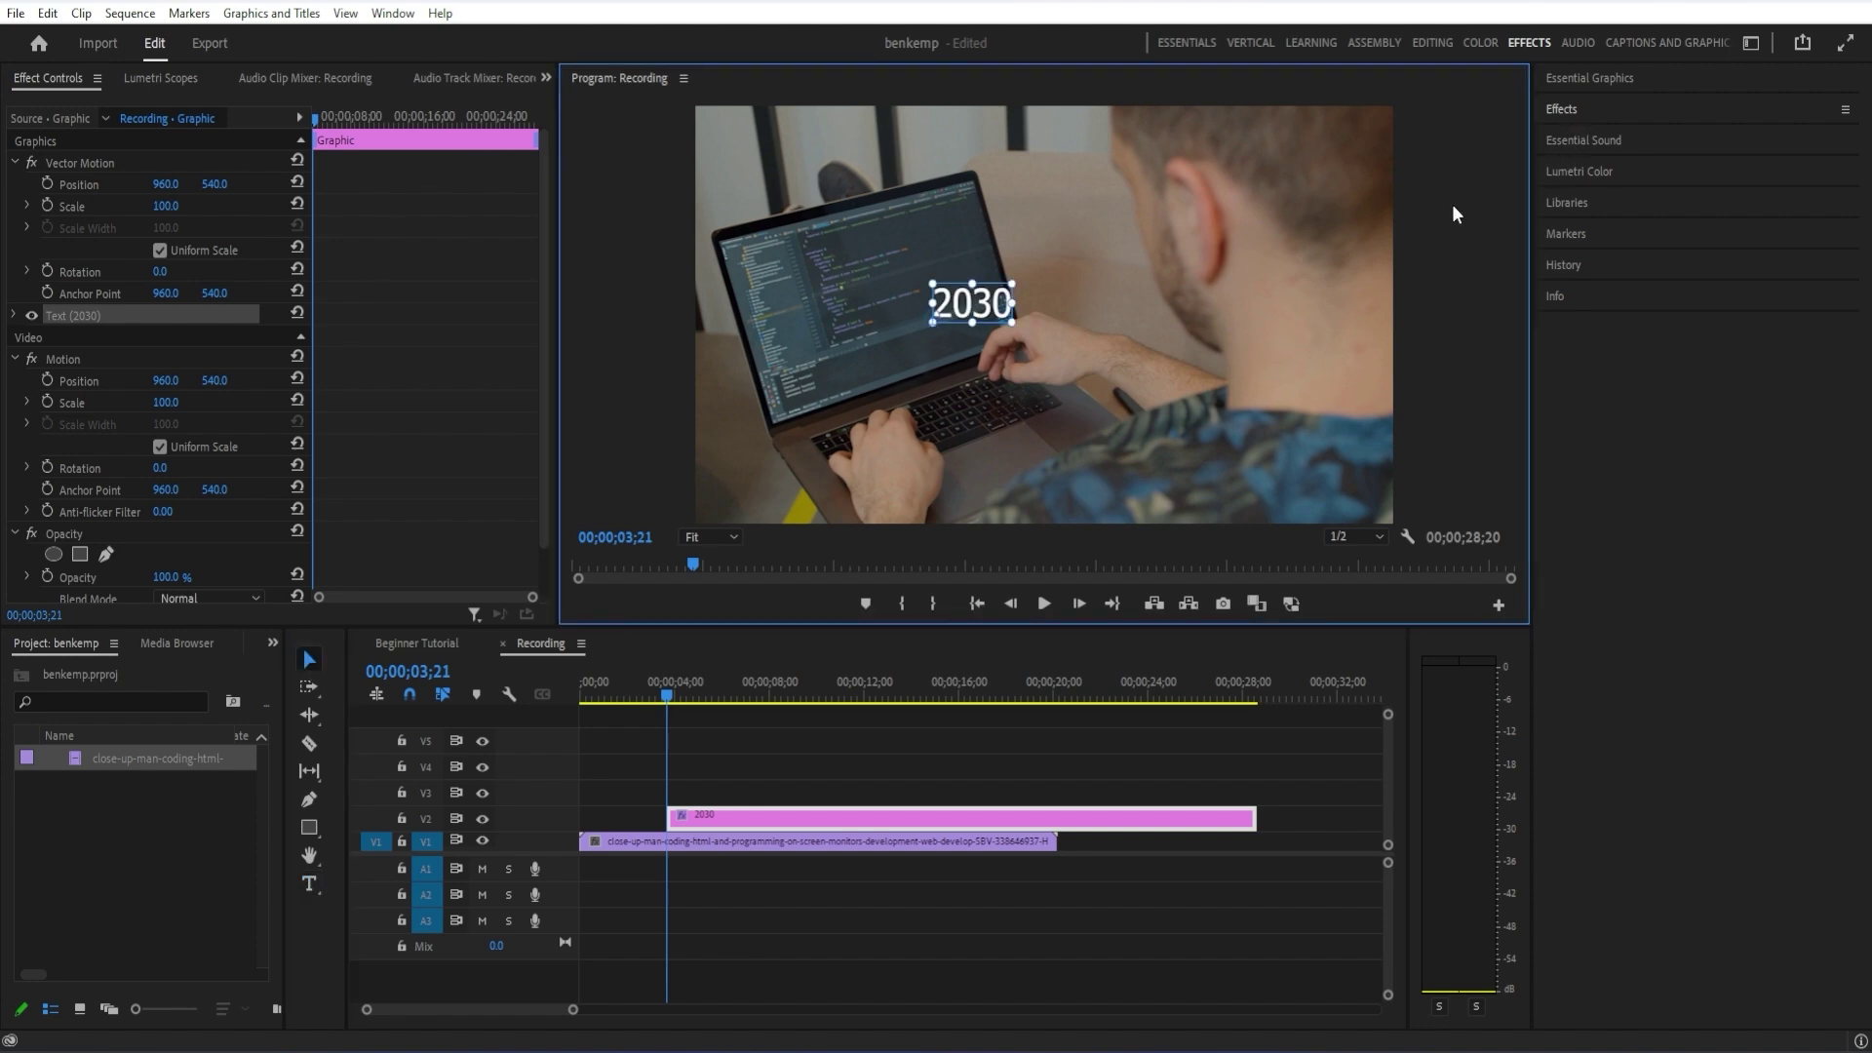
# Centre the title horizontally and vertically and enlarge its font size to 233
pyautogui.click(1611, 77)
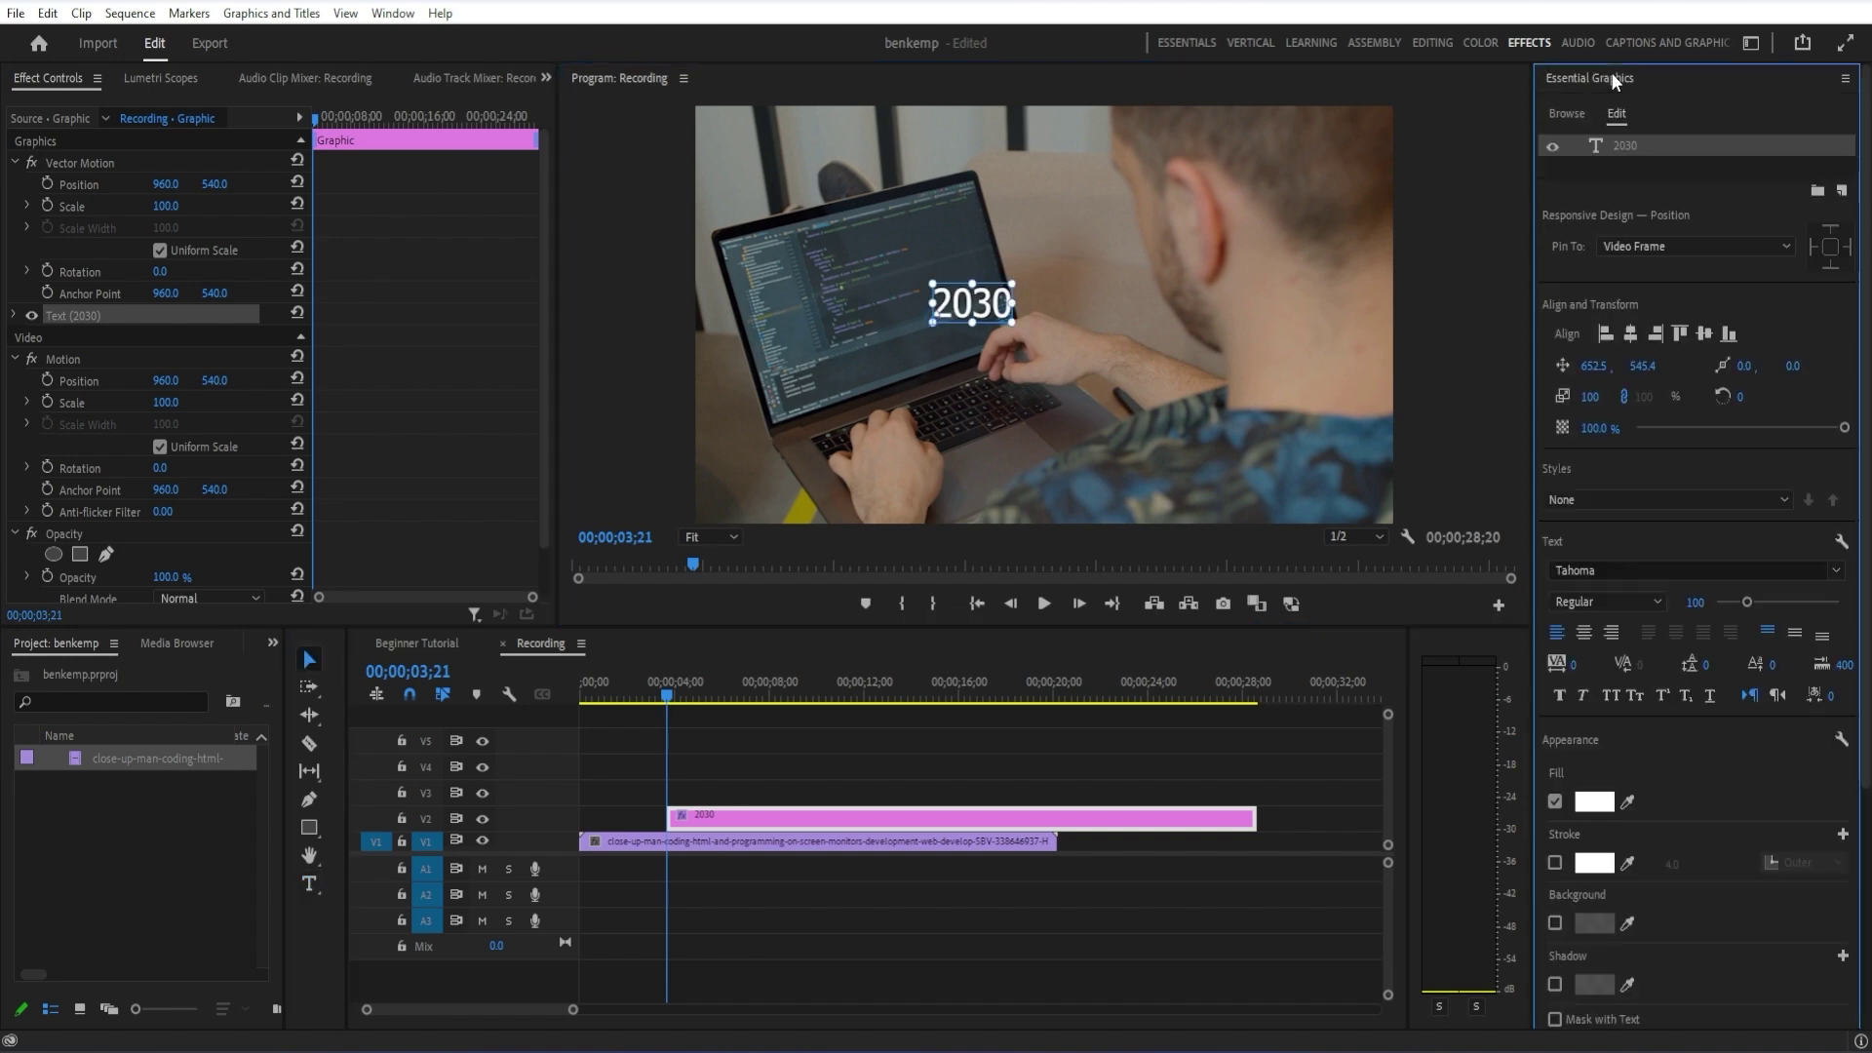
pyautogui.click(1635, 338)
pyautogui.click(1706, 336)
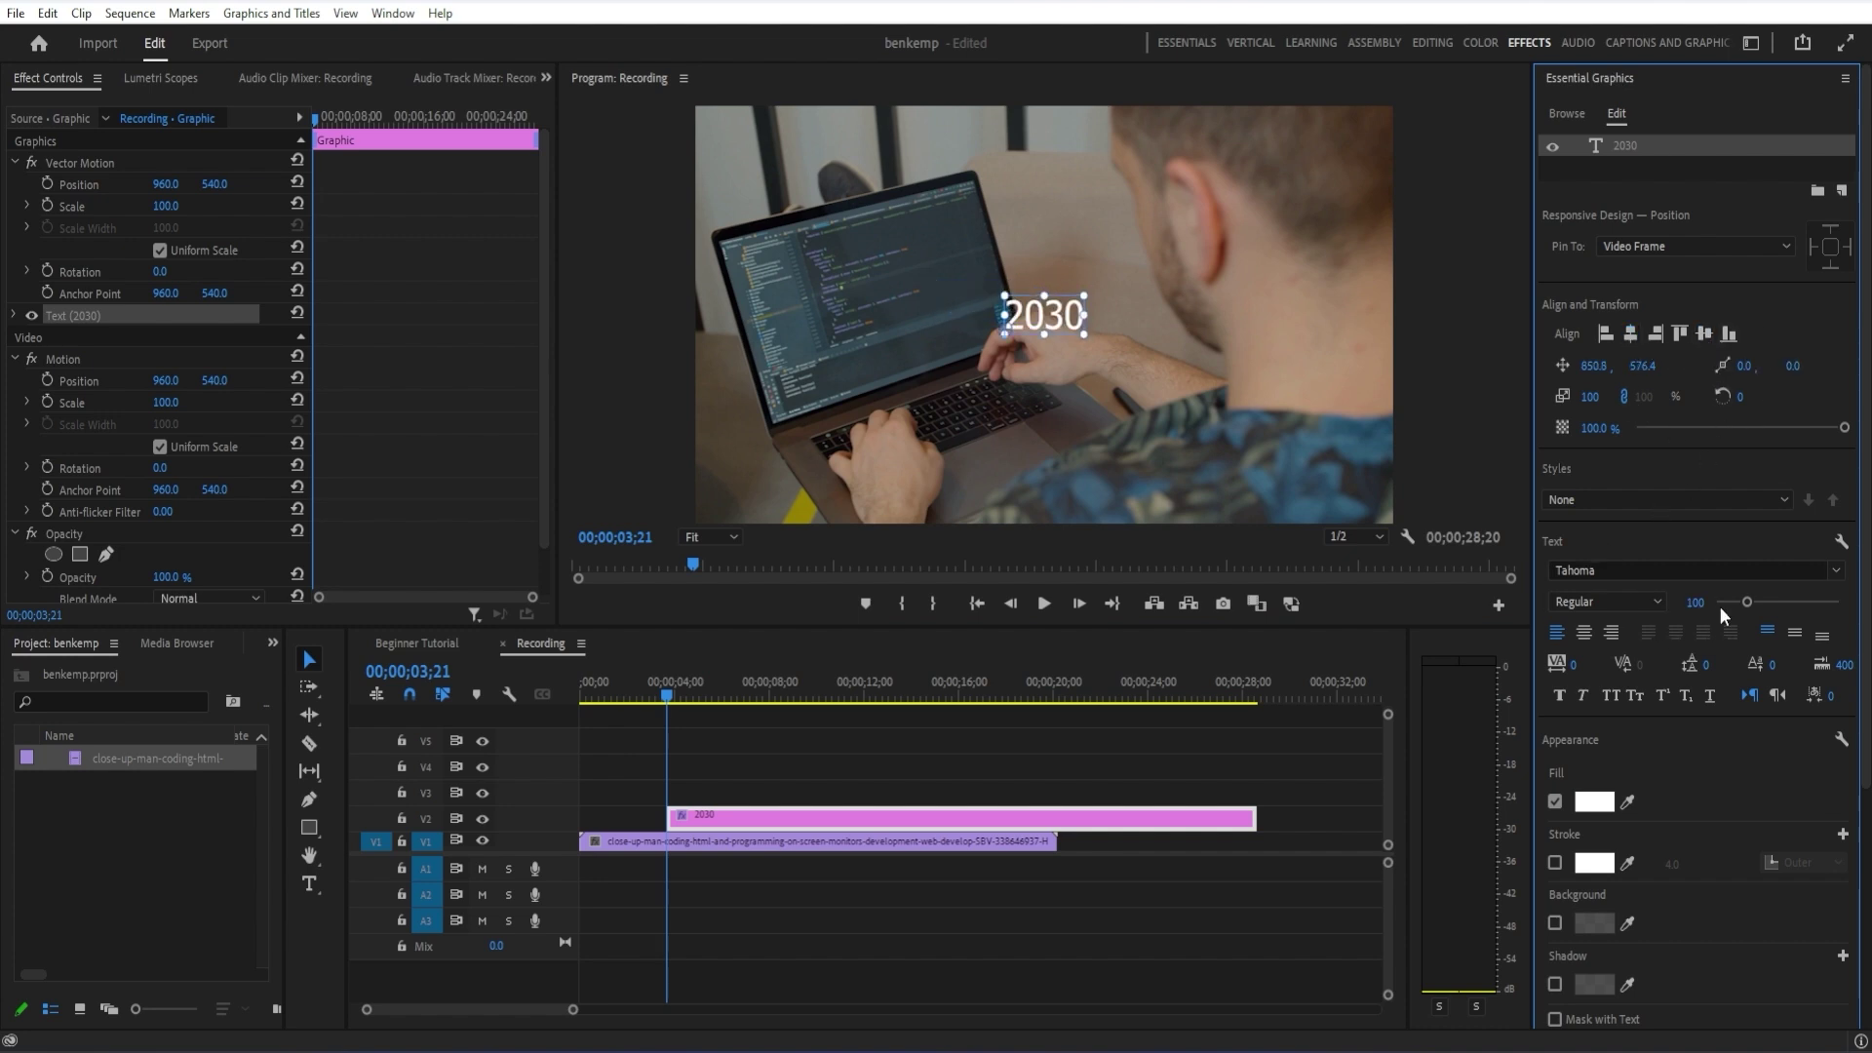
pyautogui.moveTo(1759, 600); pyautogui.dragTo(1782, 600)
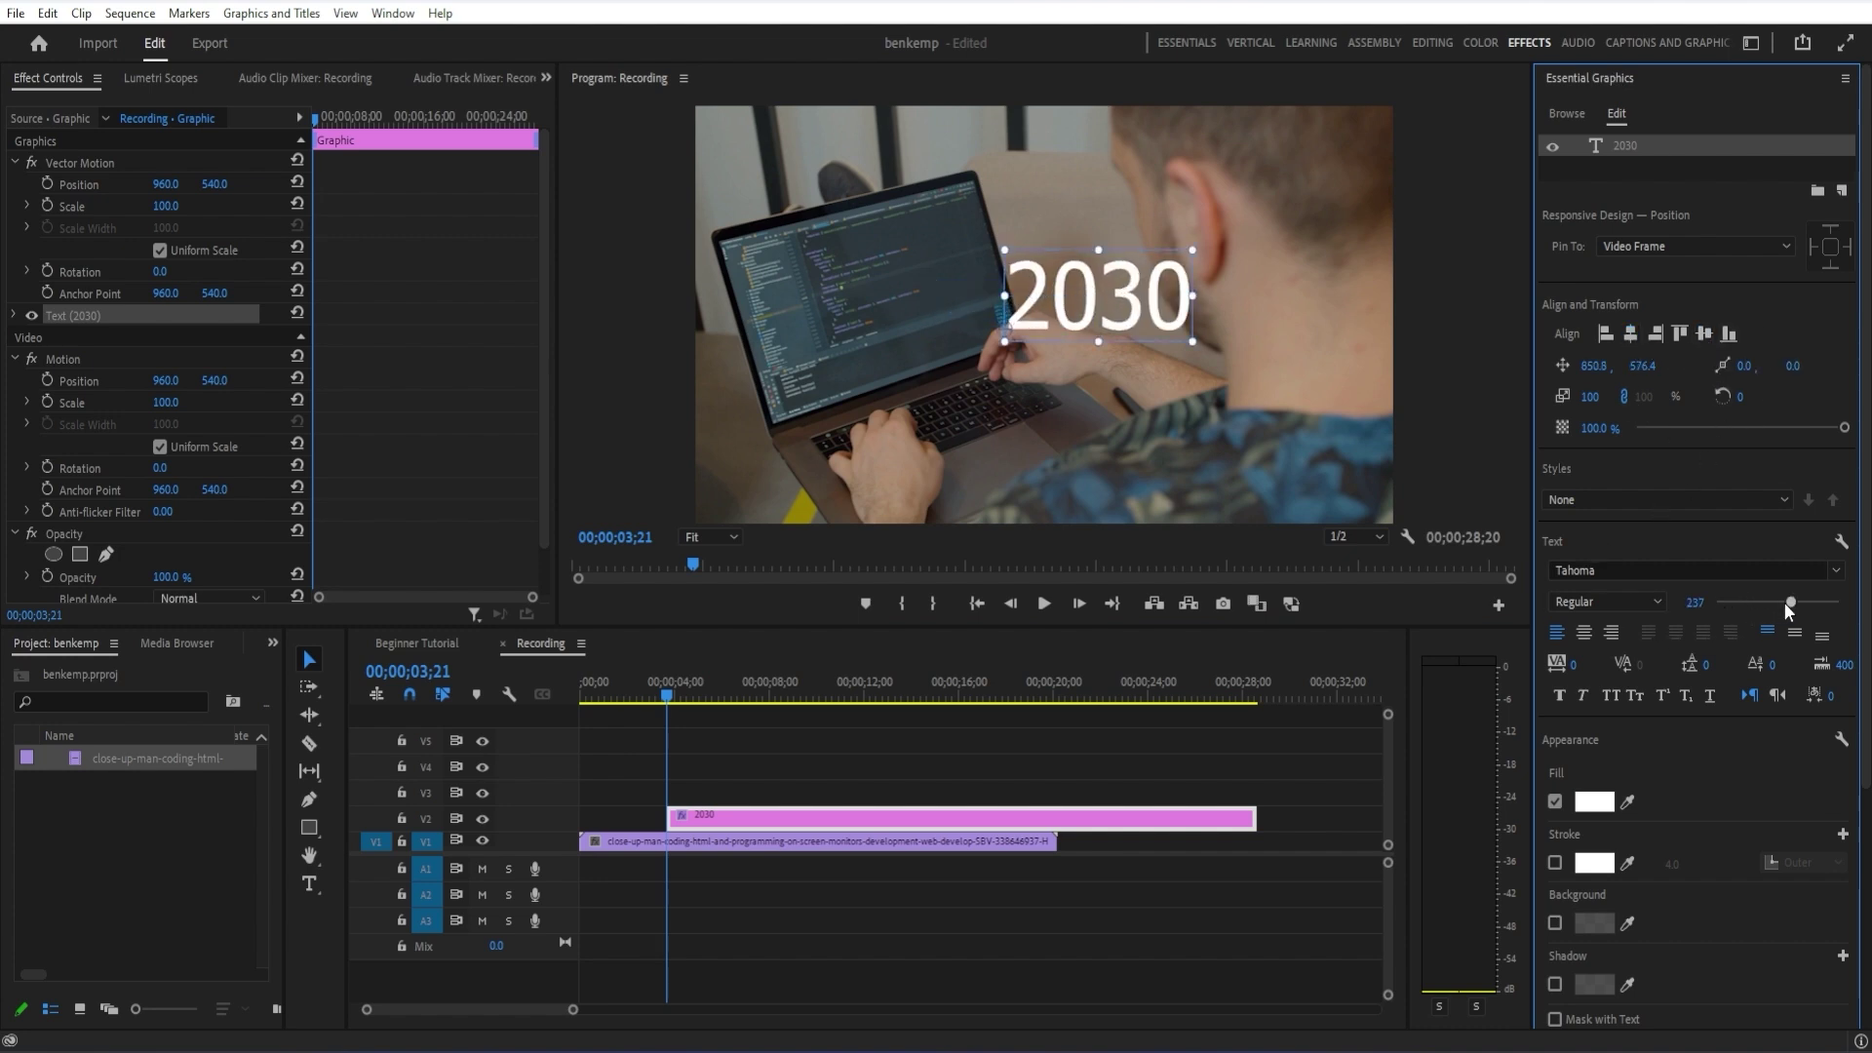
pyautogui.click(1630, 333)
pyautogui.click(1706, 335)
pyautogui.scroll(-2, 1681, 775)
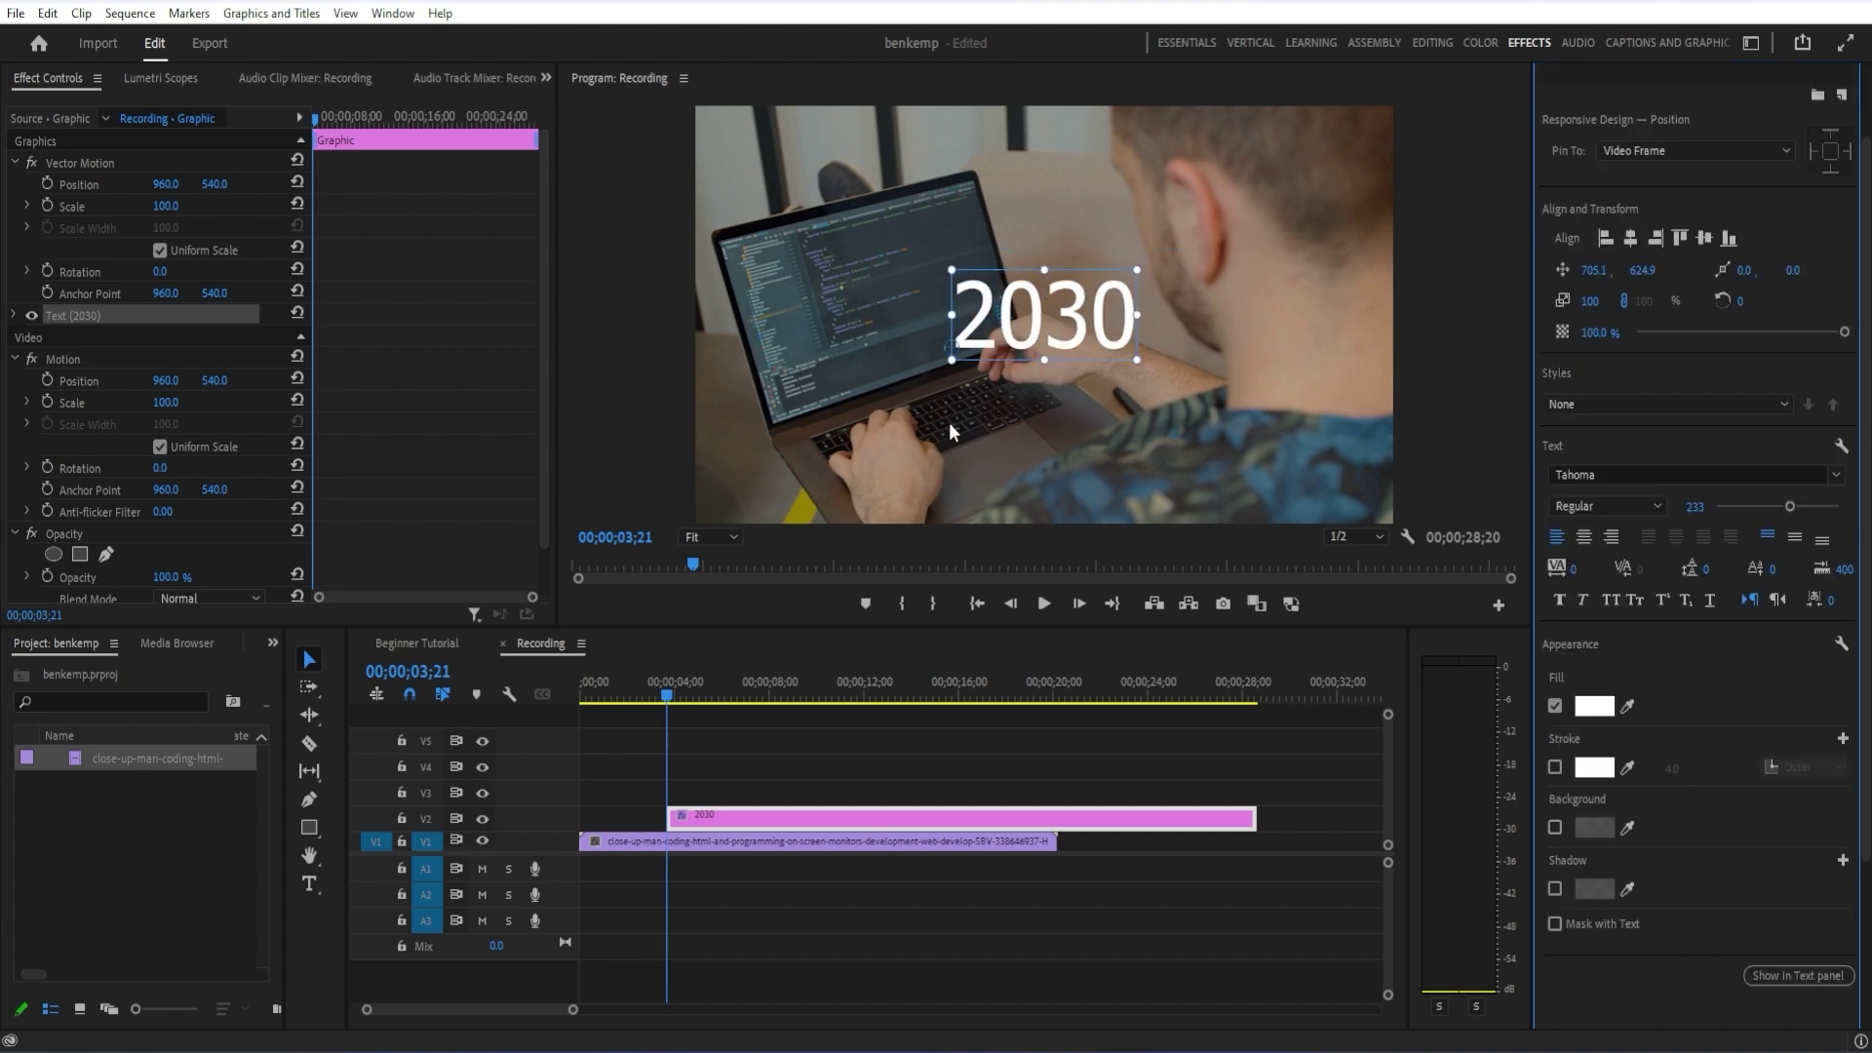
# Add a black drop shadow, raise the font size to 268 and re-centre the title
pyautogui.click(1580, 889)
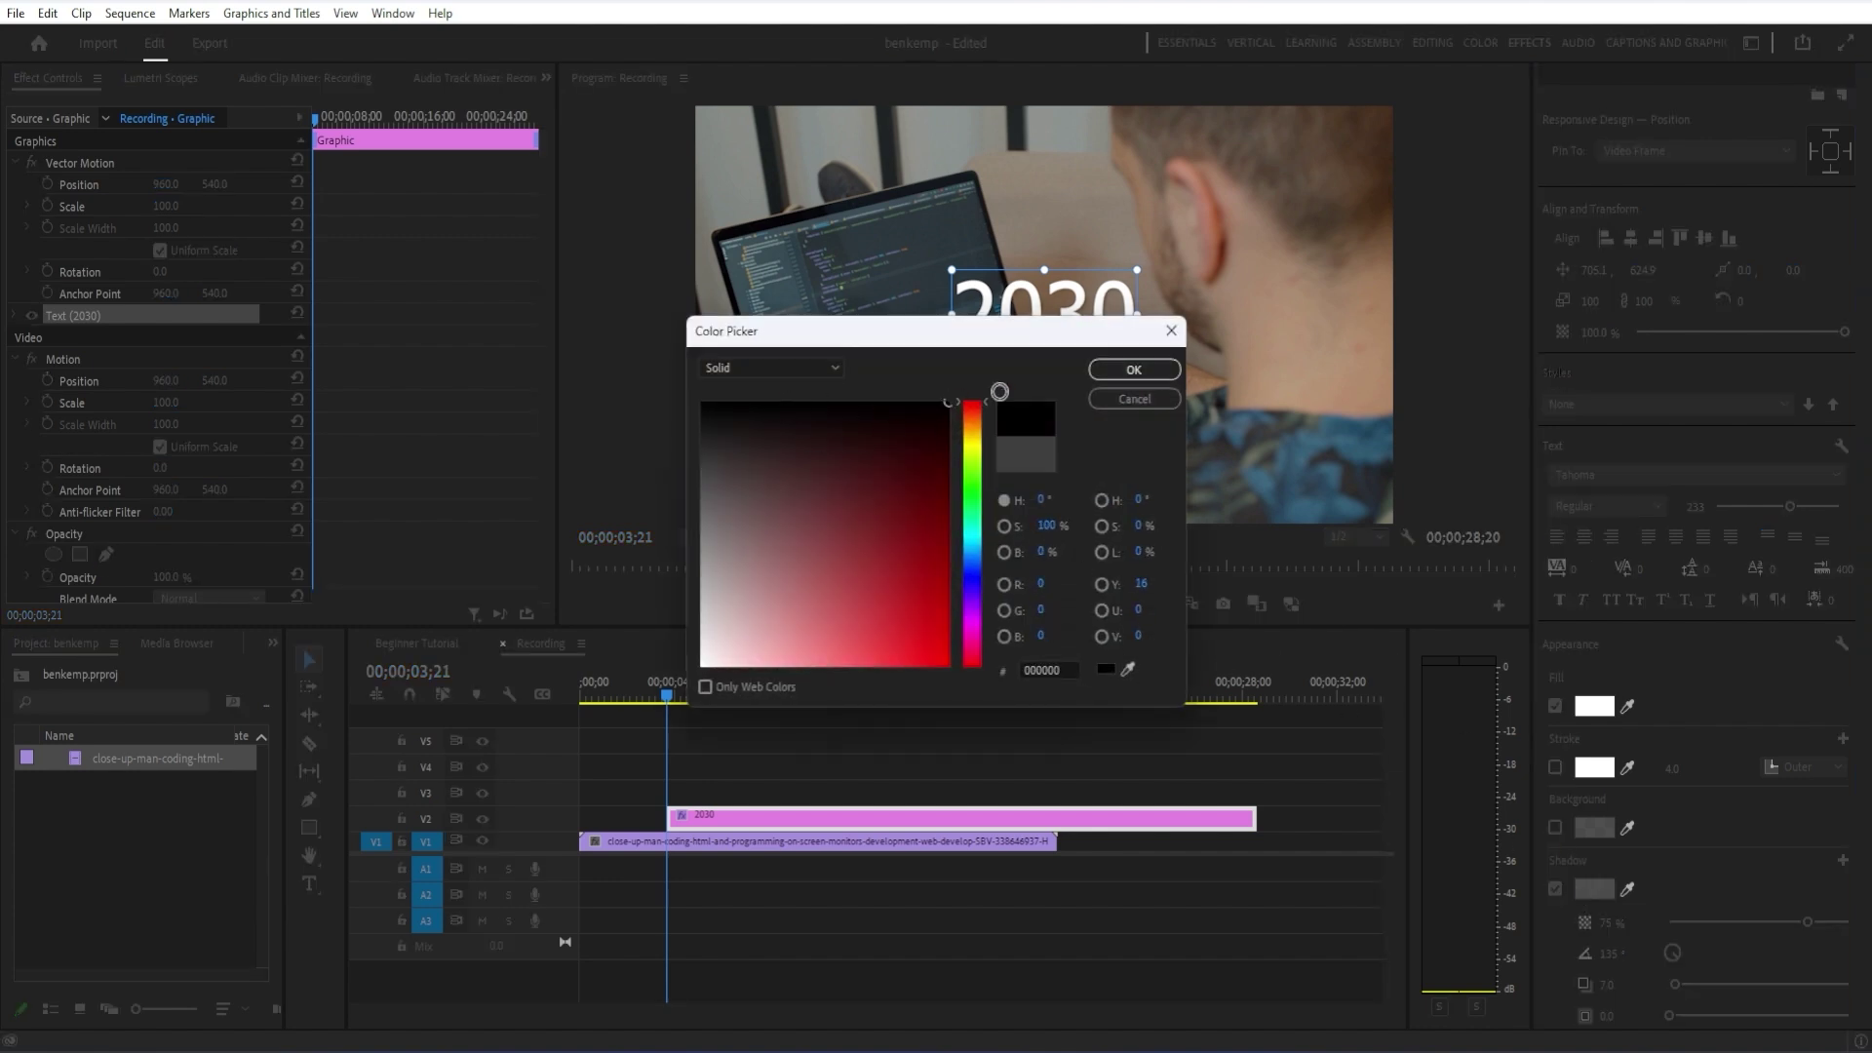
pyautogui.click(1133, 370)
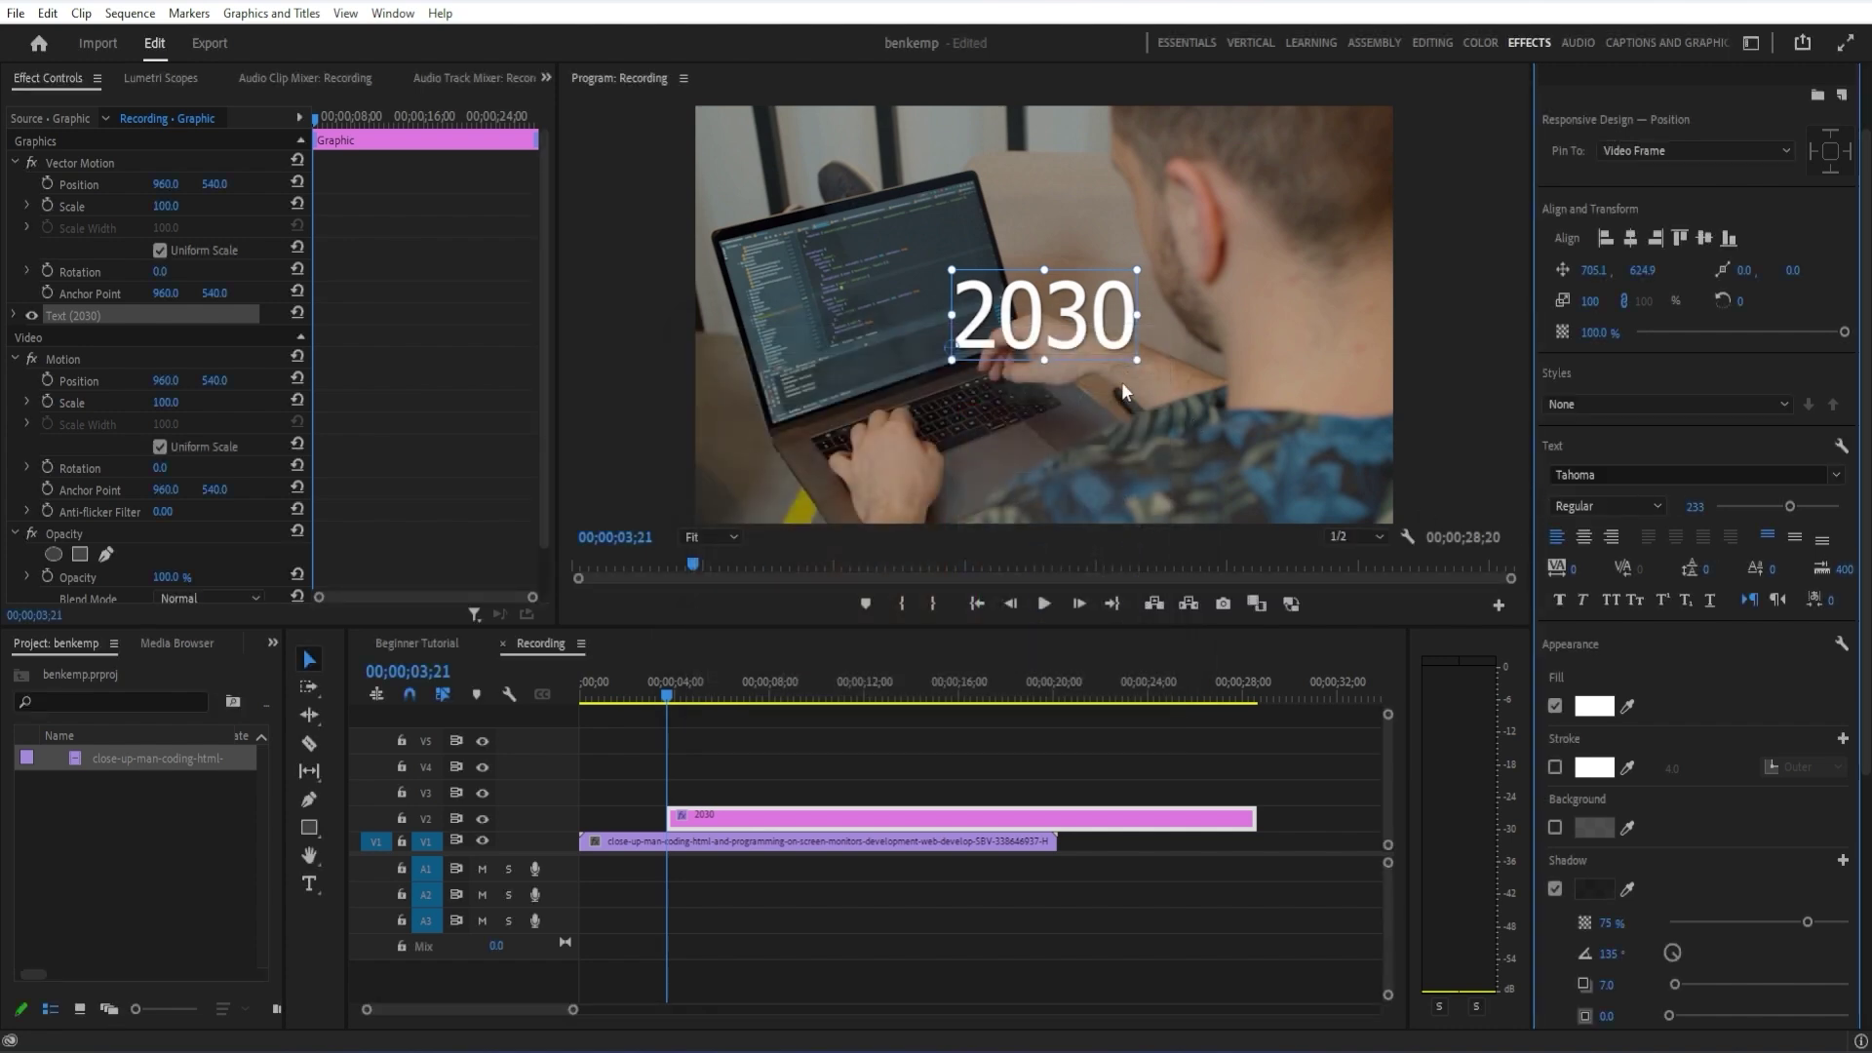
pyautogui.moveTo(1789, 506); pyautogui.dragTo(1796, 505)
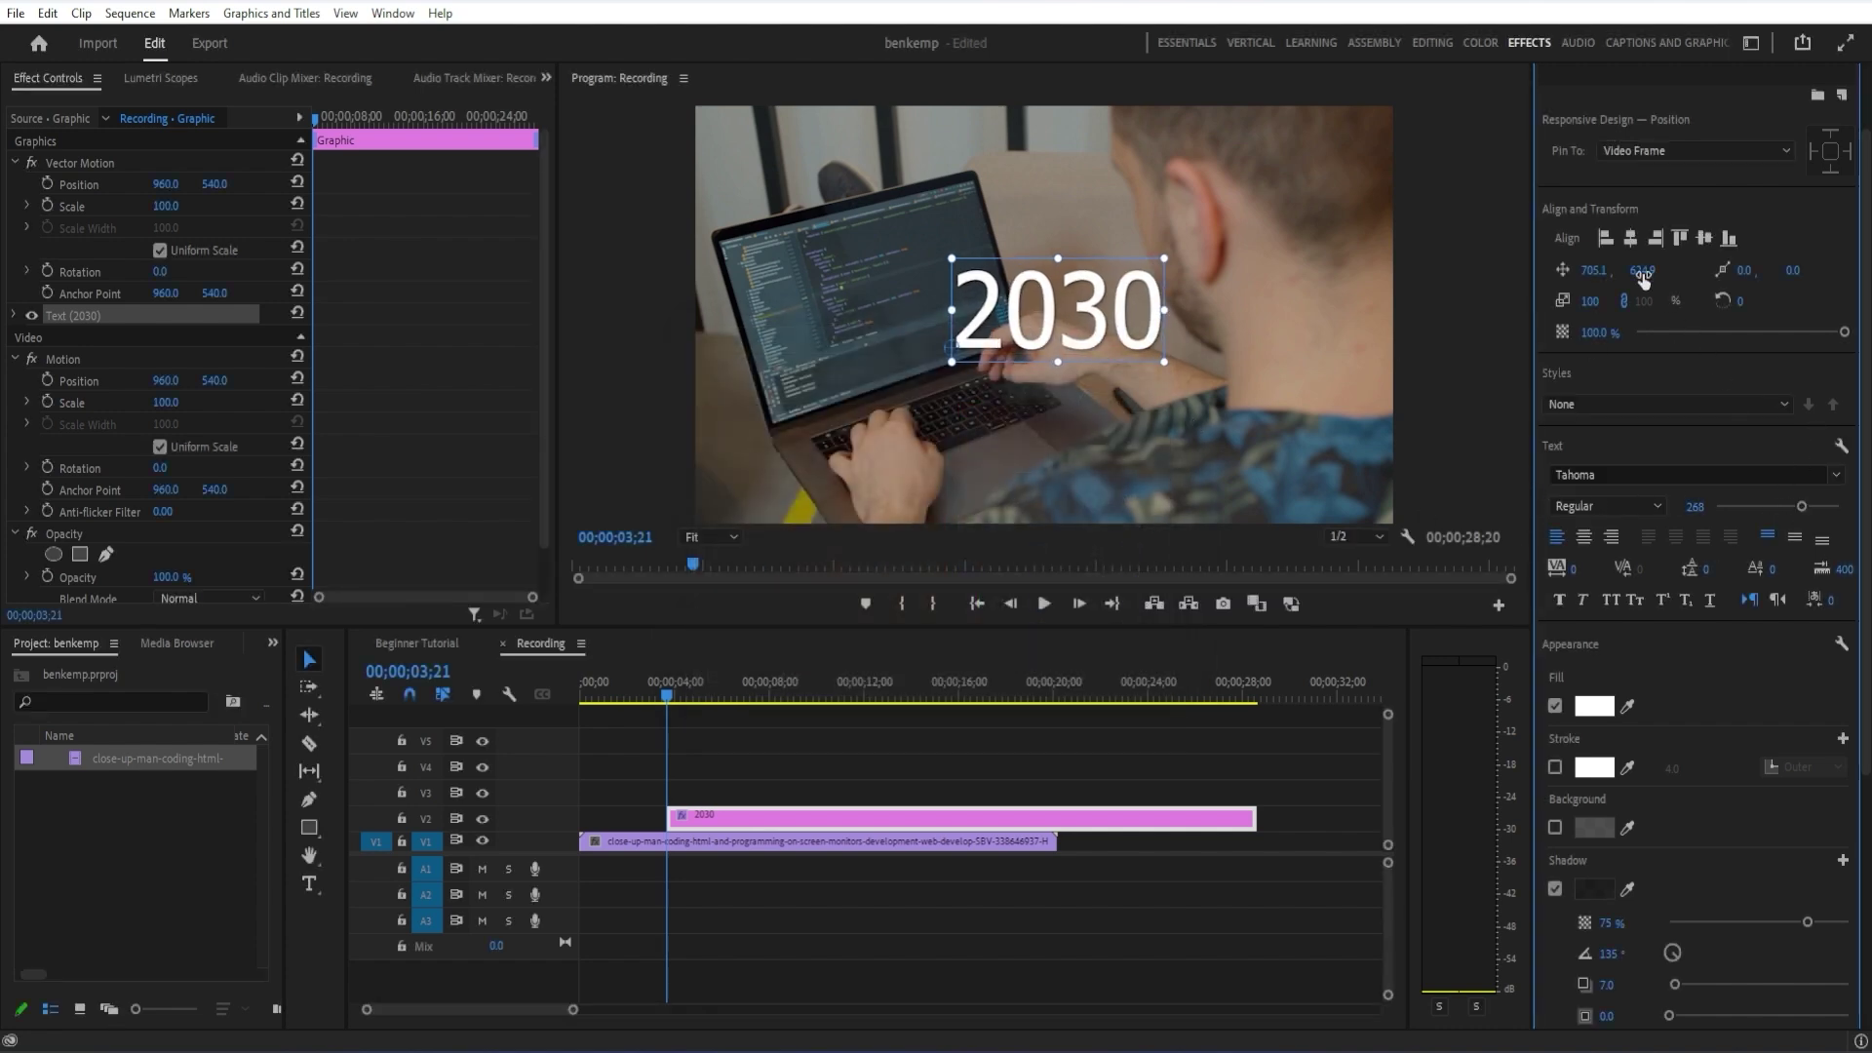
pyautogui.click(1630, 239)
pyautogui.click(1700, 238)
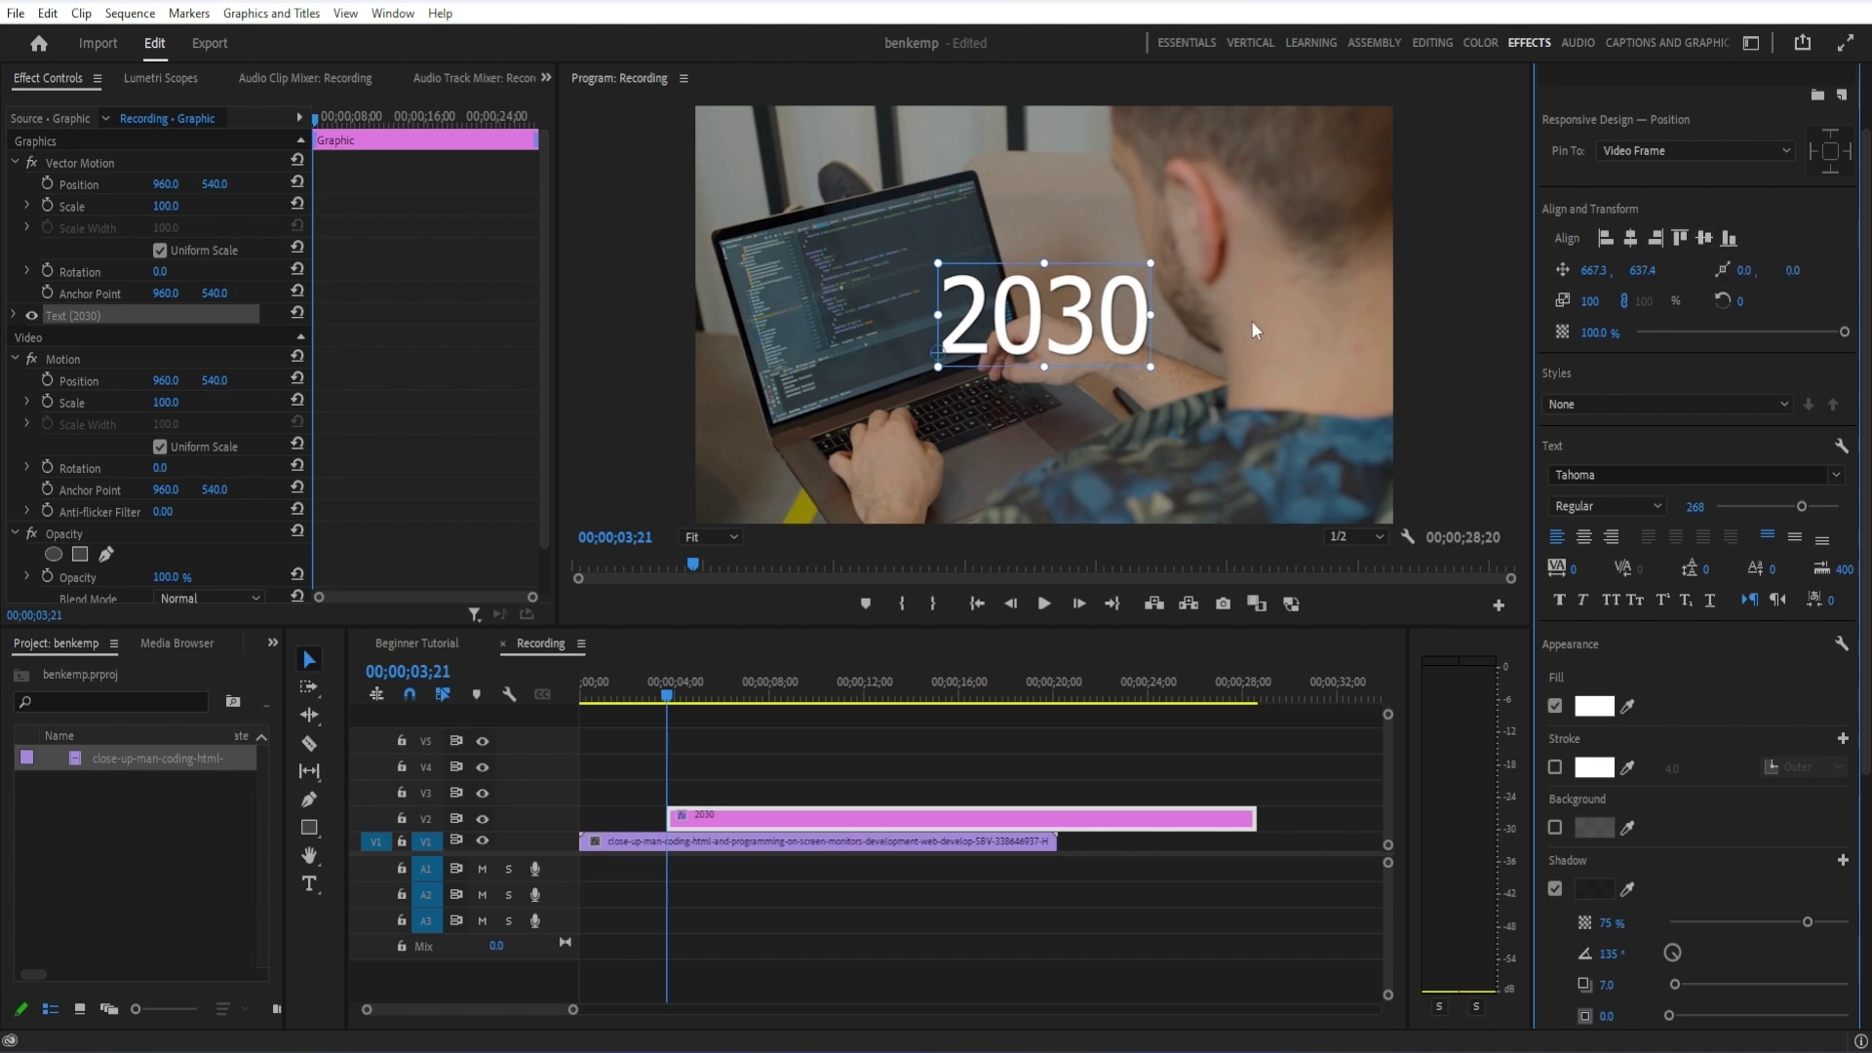
# Move the 2030 clip to the start of the sequence on V2
pyautogui.moveTo(710, 816); pyautogui.dragTo(607, 814)
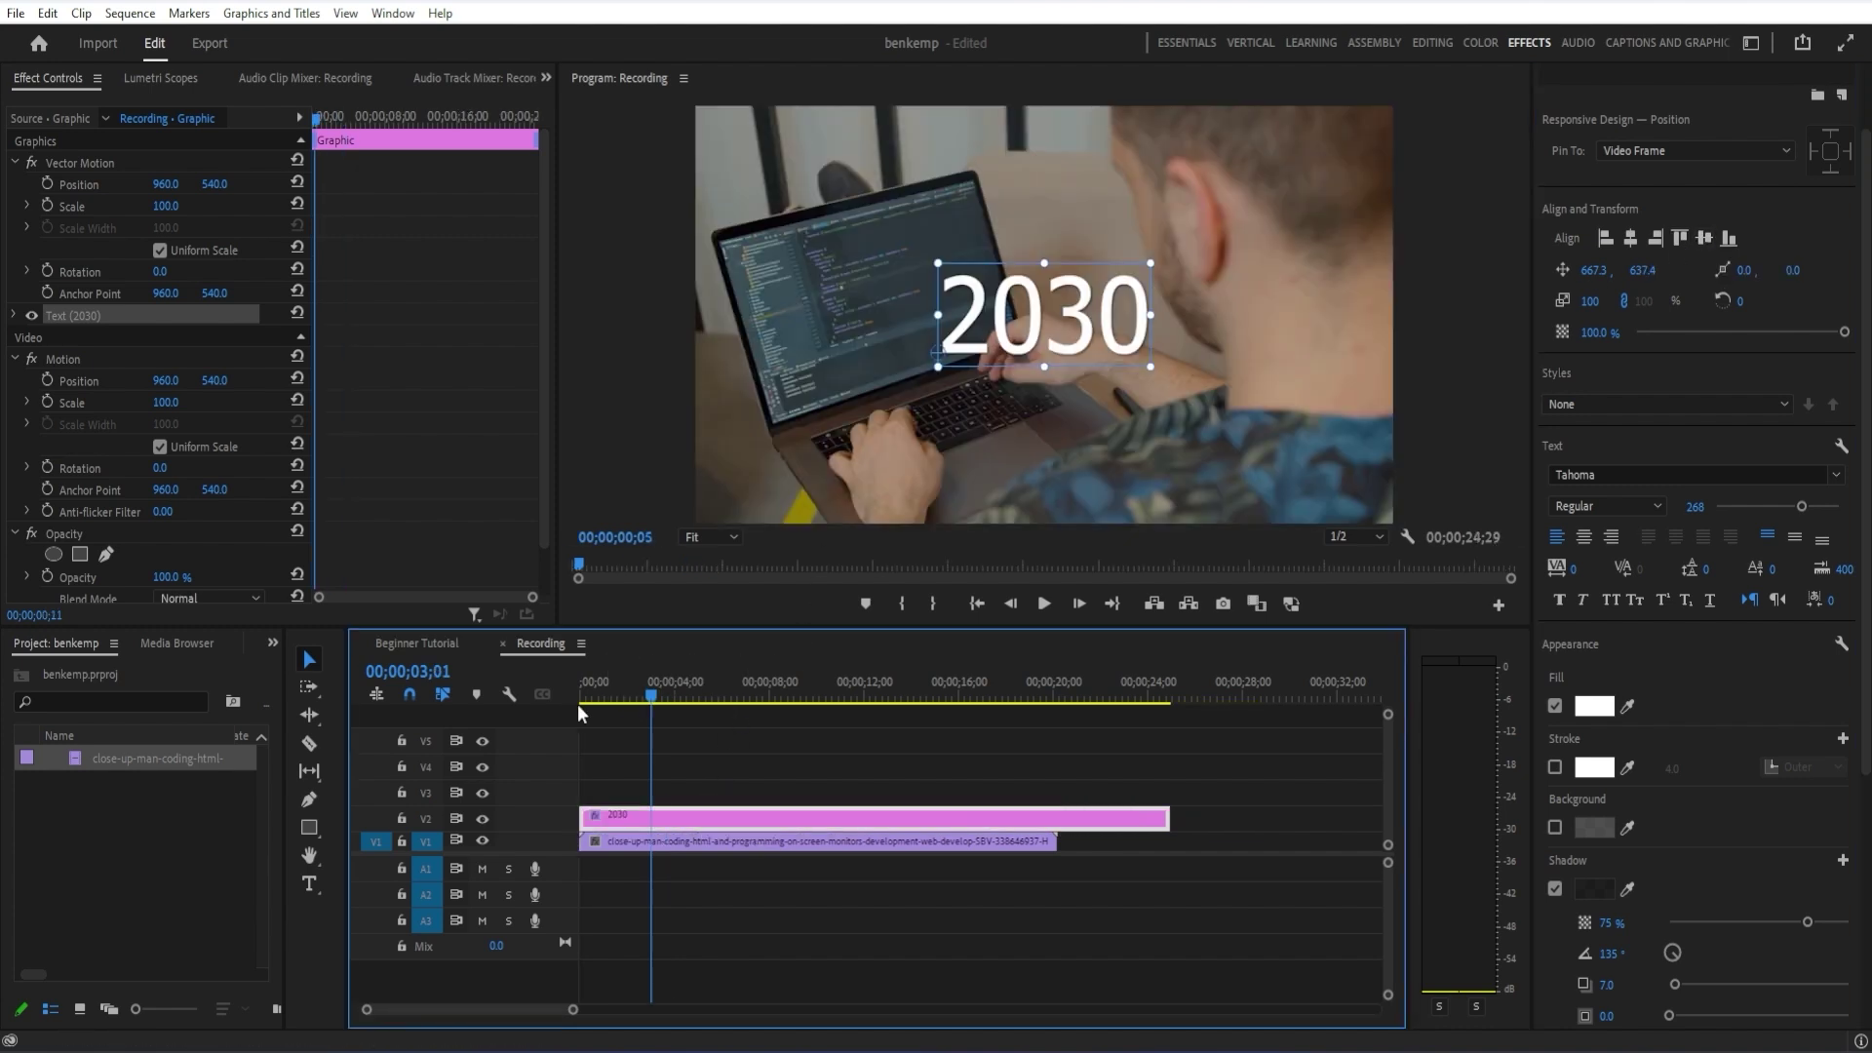
pyautogui.click(592, 710)
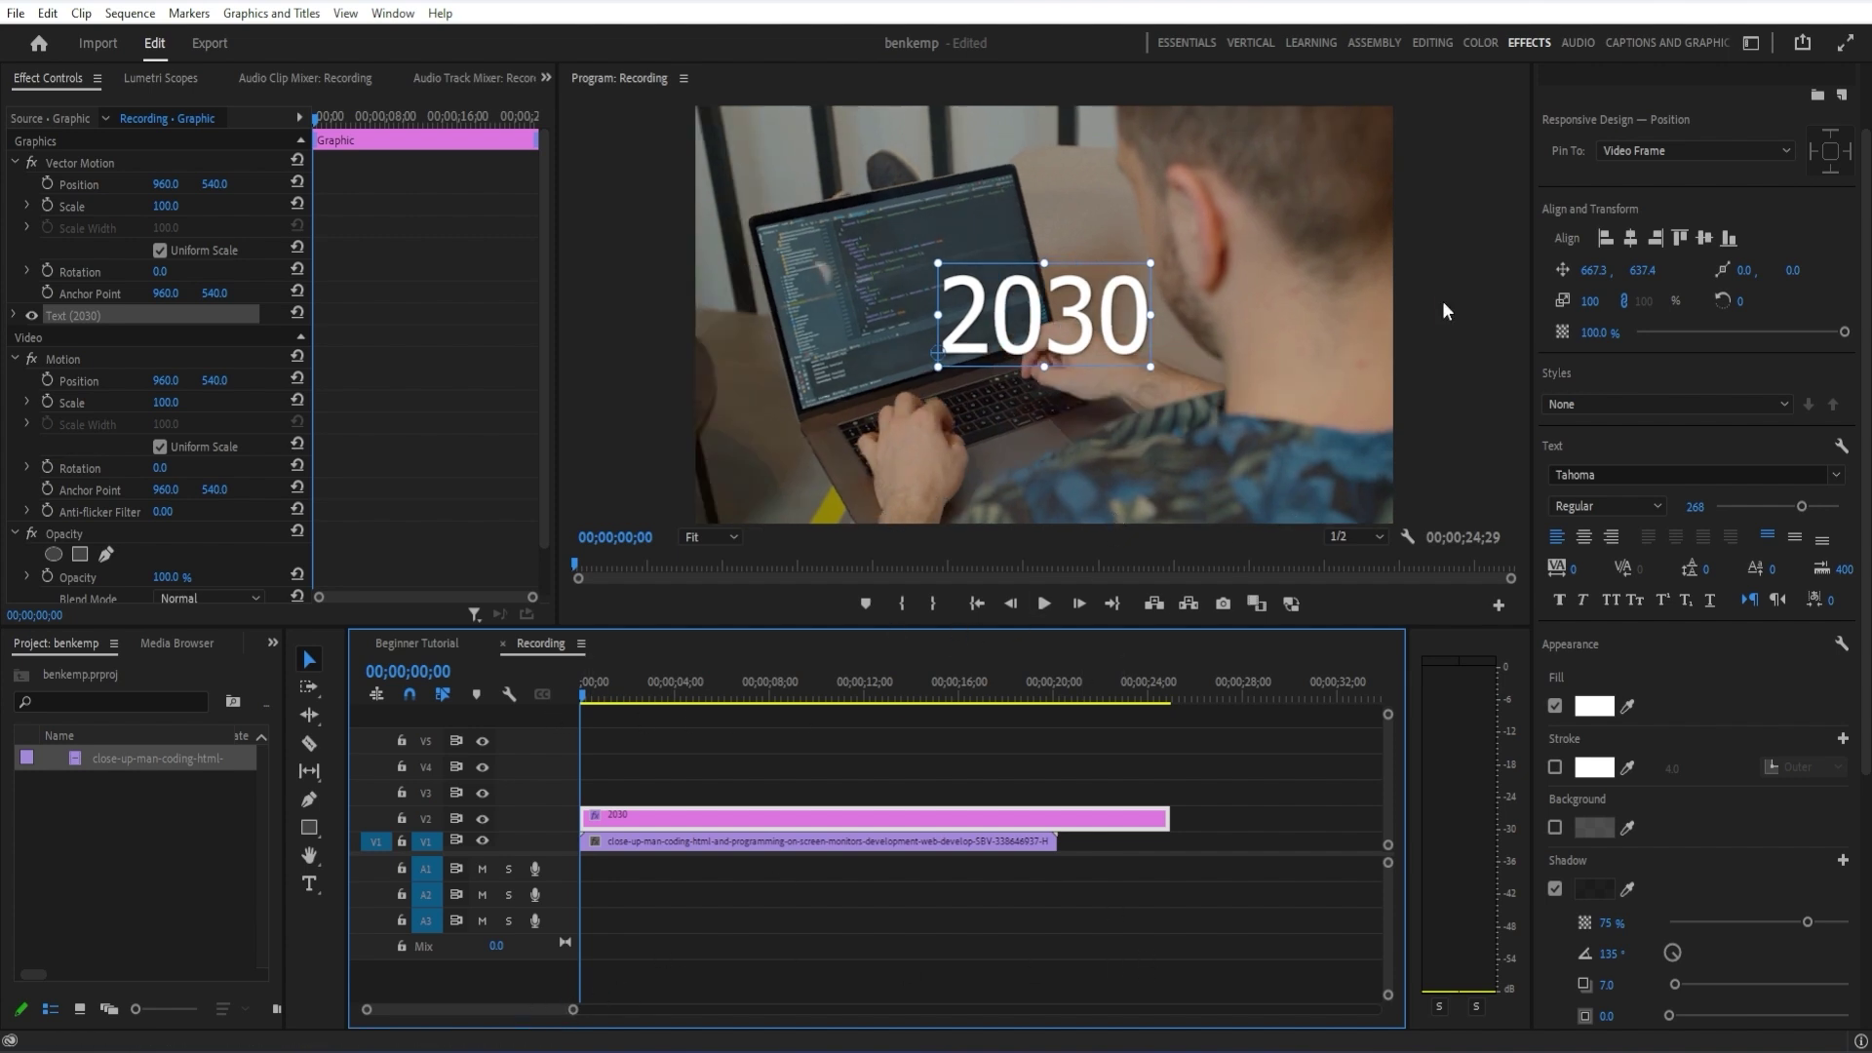
pyautogui.scroll(2, 1653, 277)
# Search the effects for 'off' and apply Distort > Offset to the 2030 clip
pyautogui.click(1589, 82)
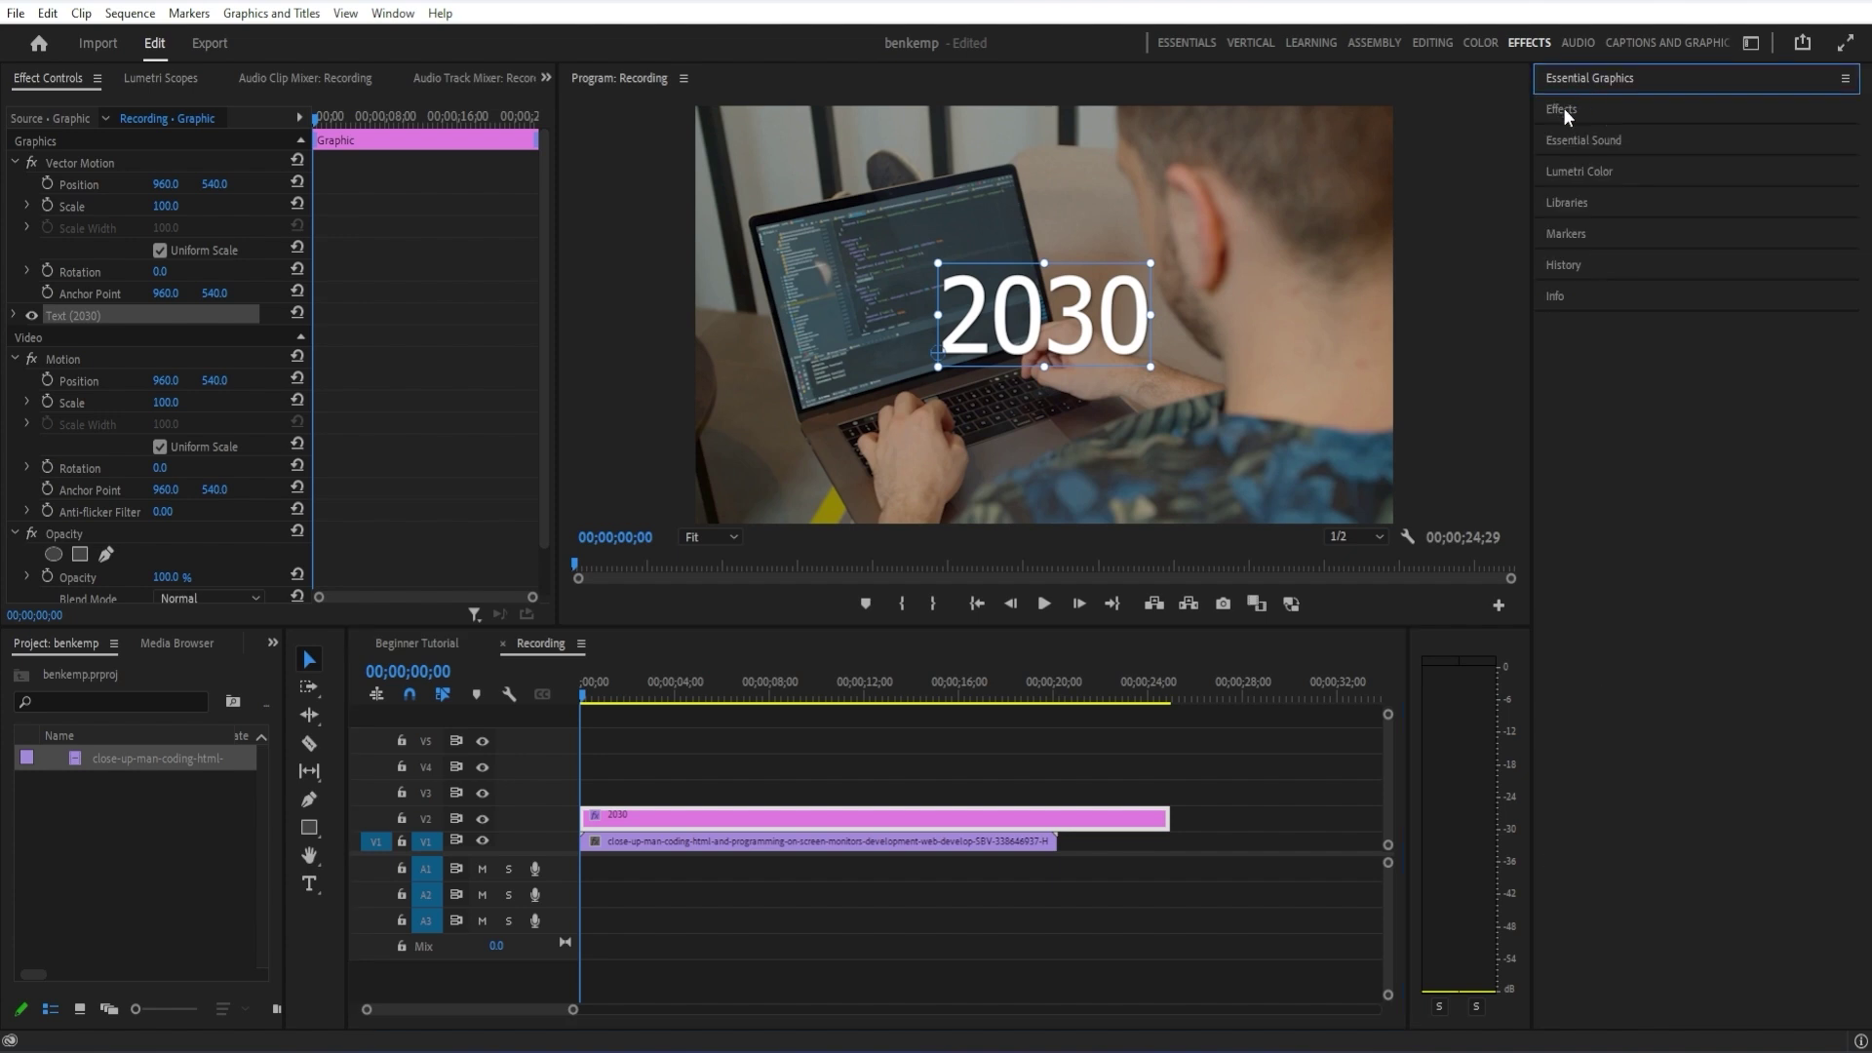
pyautogui.click(1564, 107)
pyautogui.click(1568, 135)
pyautogui.write('of')
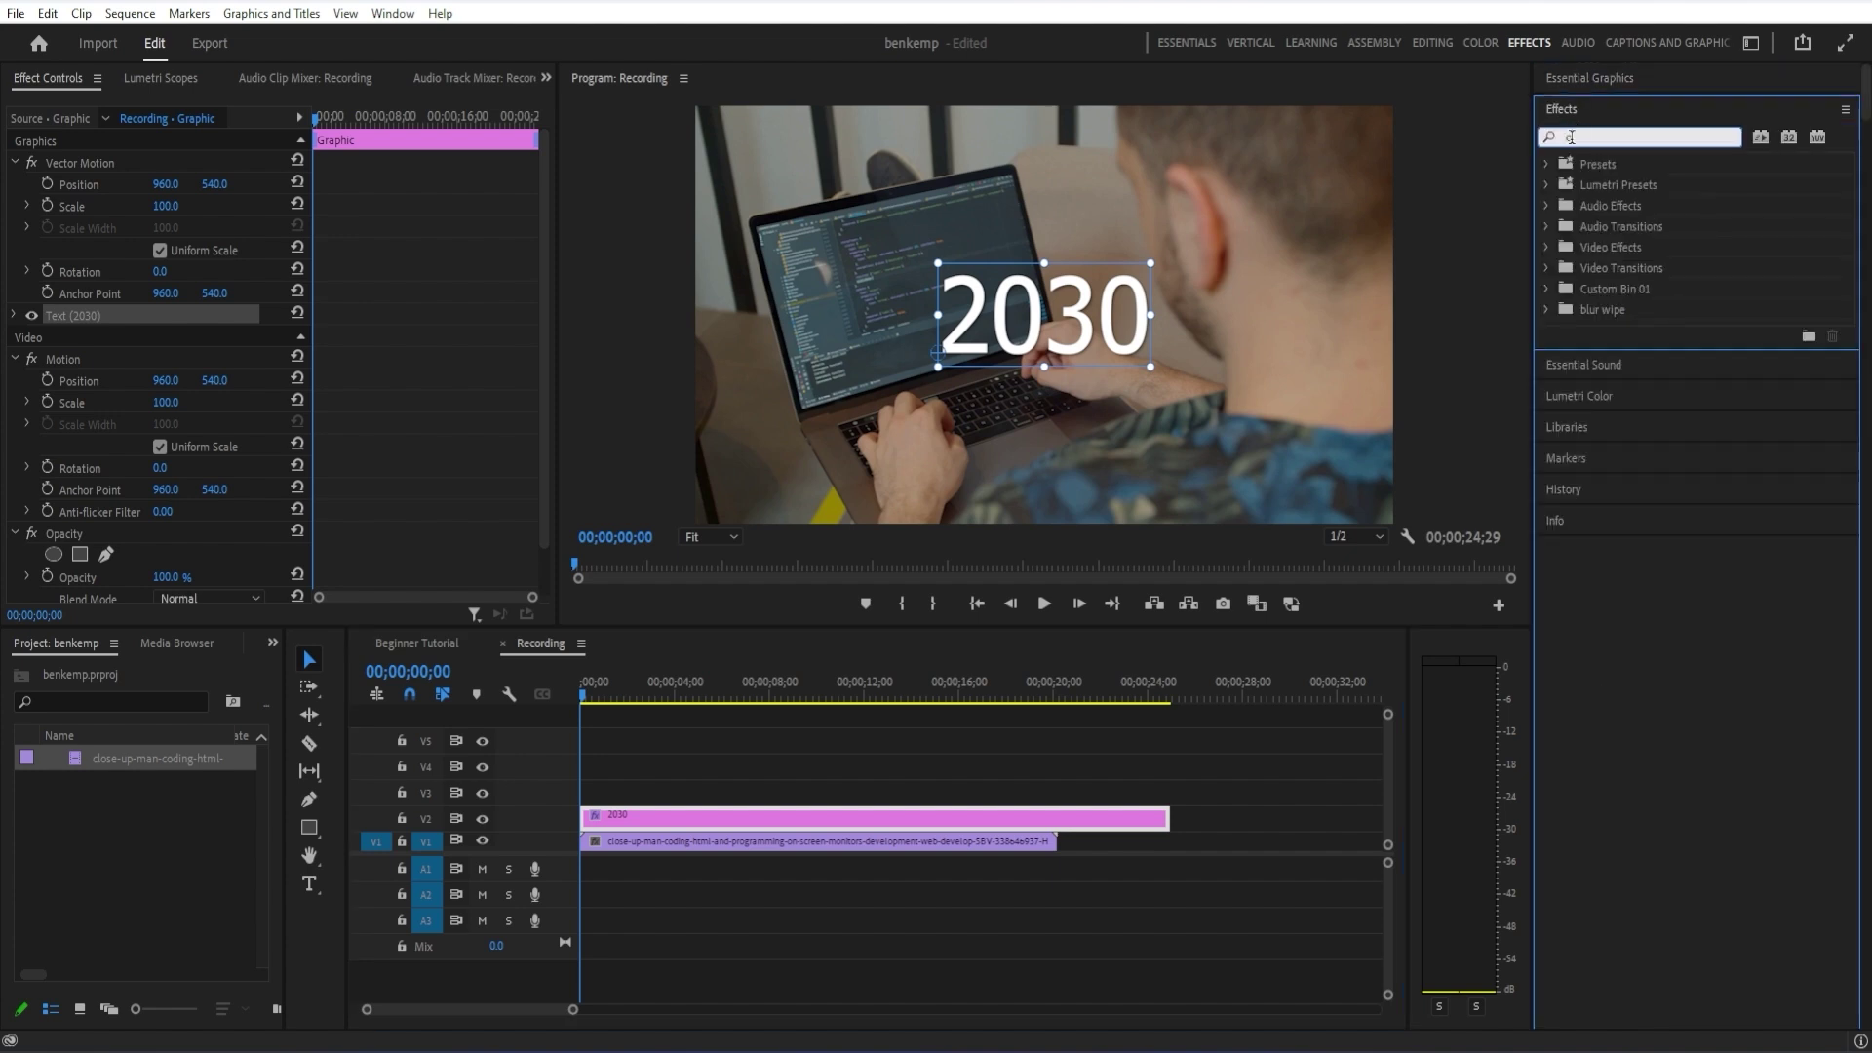
pyautogui.write('f')
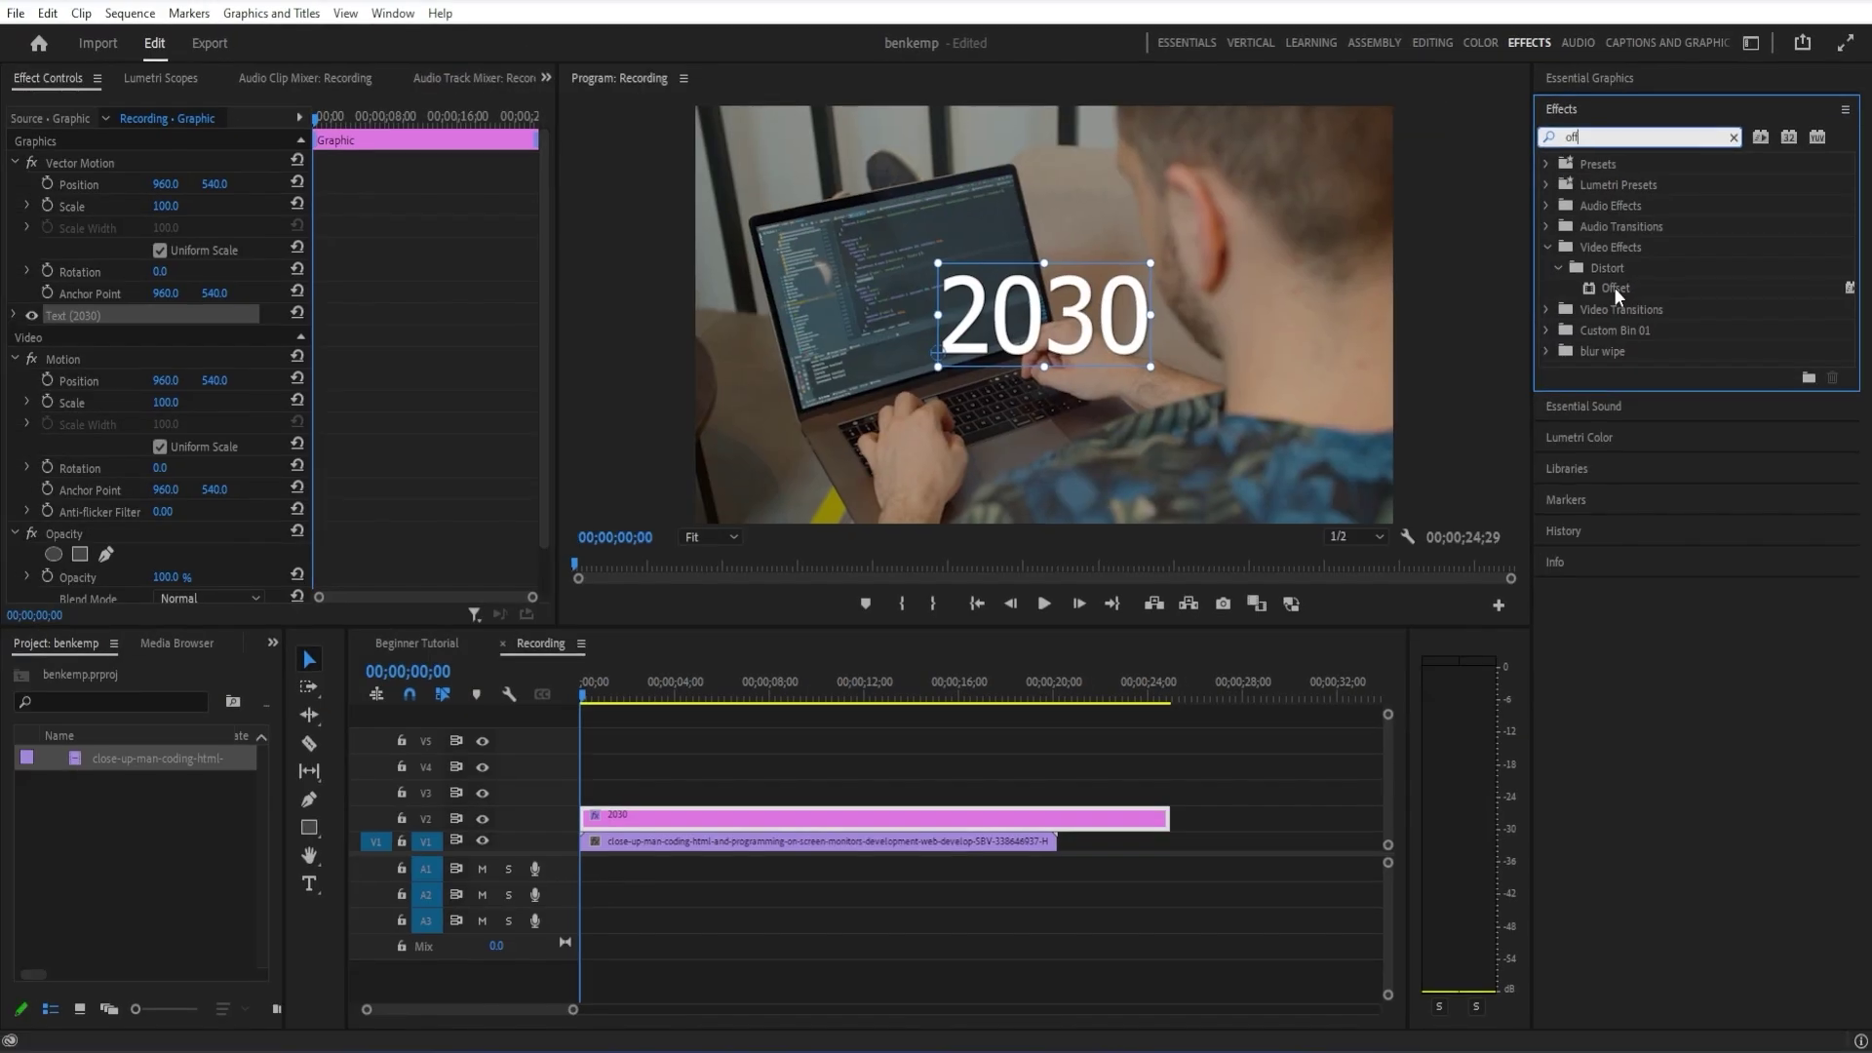
pyautogui.moveTo(1614, 285); pyautogui.dragTo(682, 819)
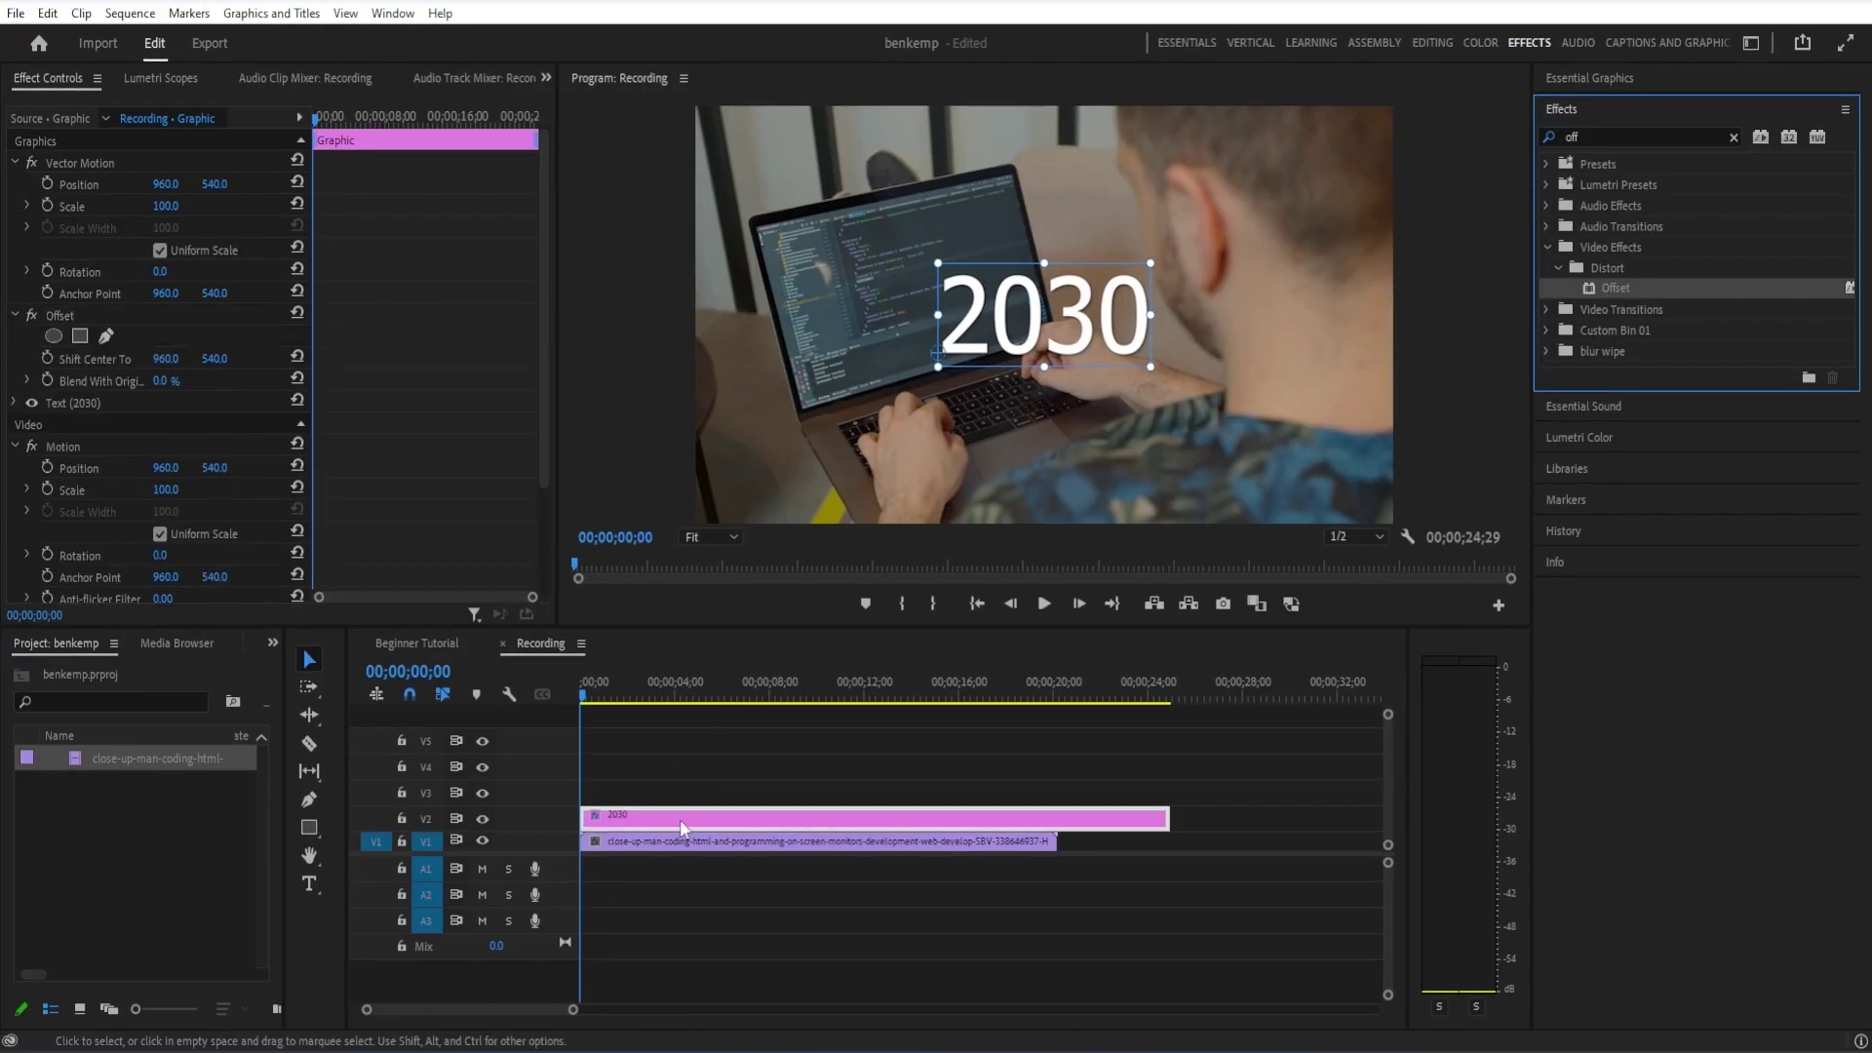
pyautogui.scroll(-1, 365, 524)
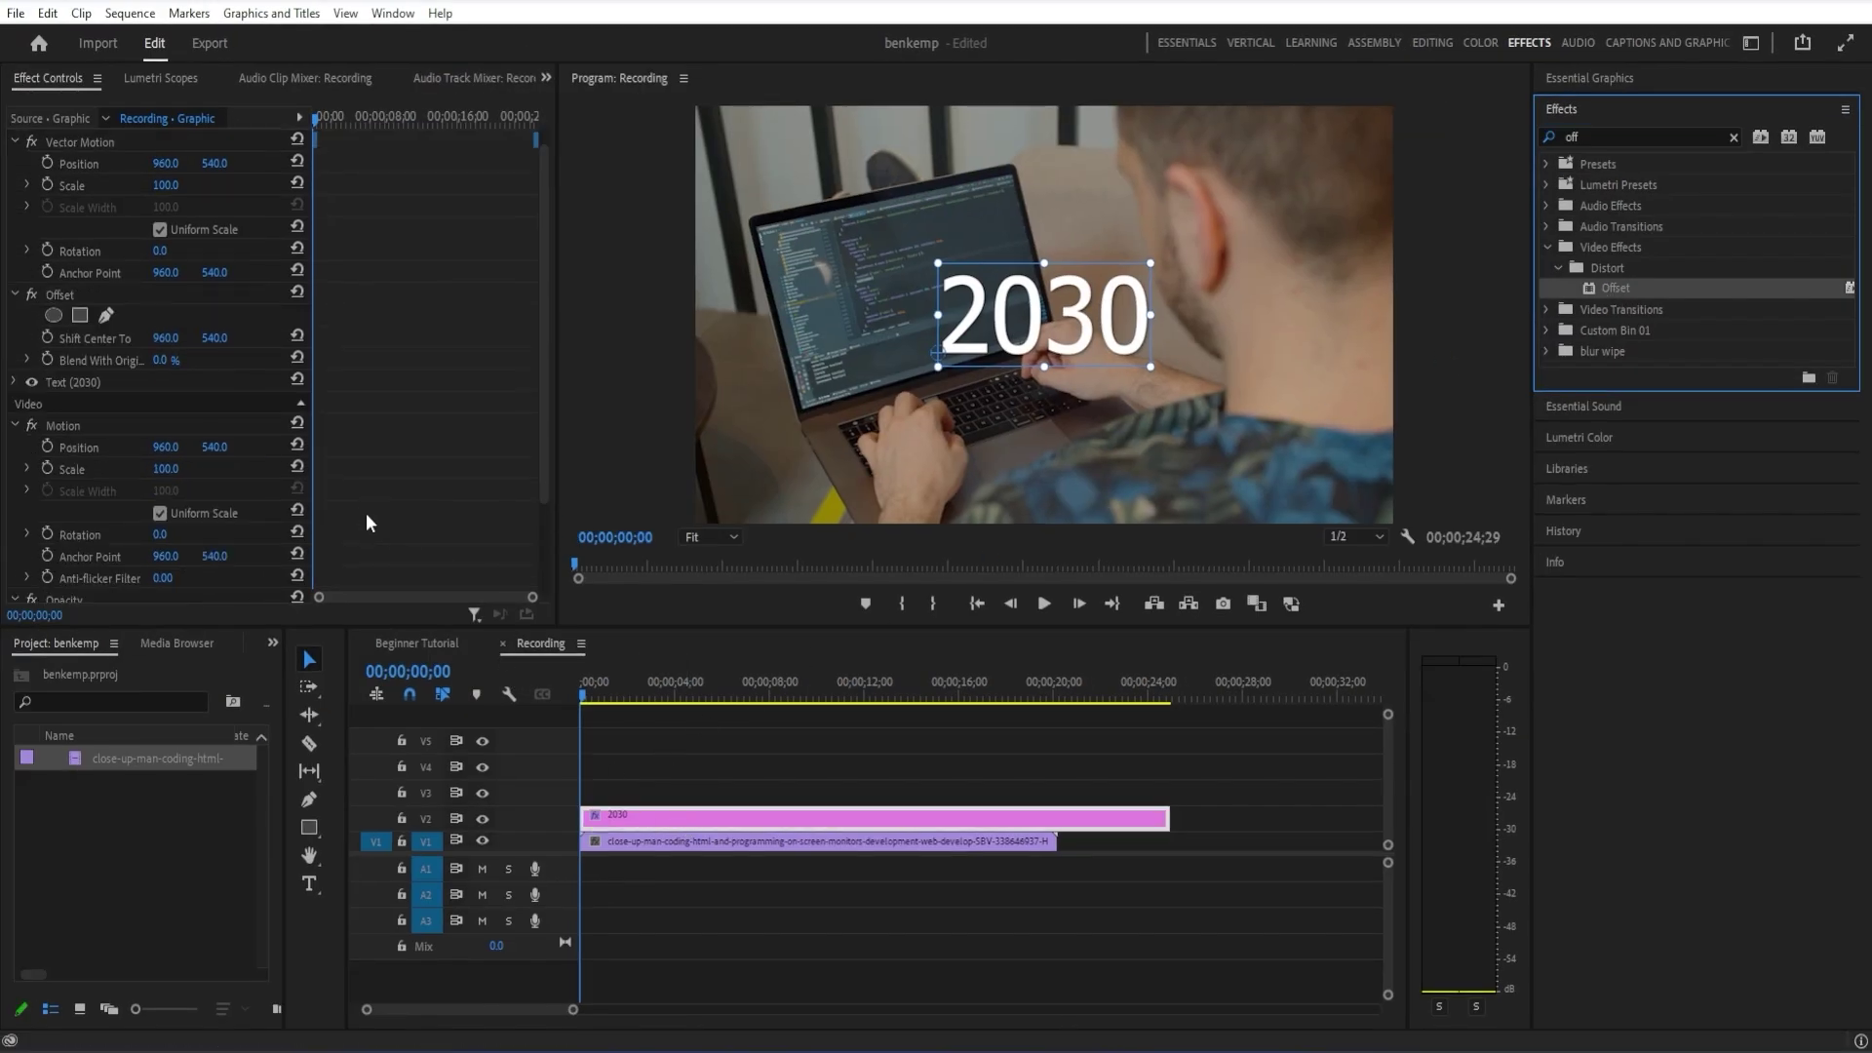
pyautogui.click(82, 300)
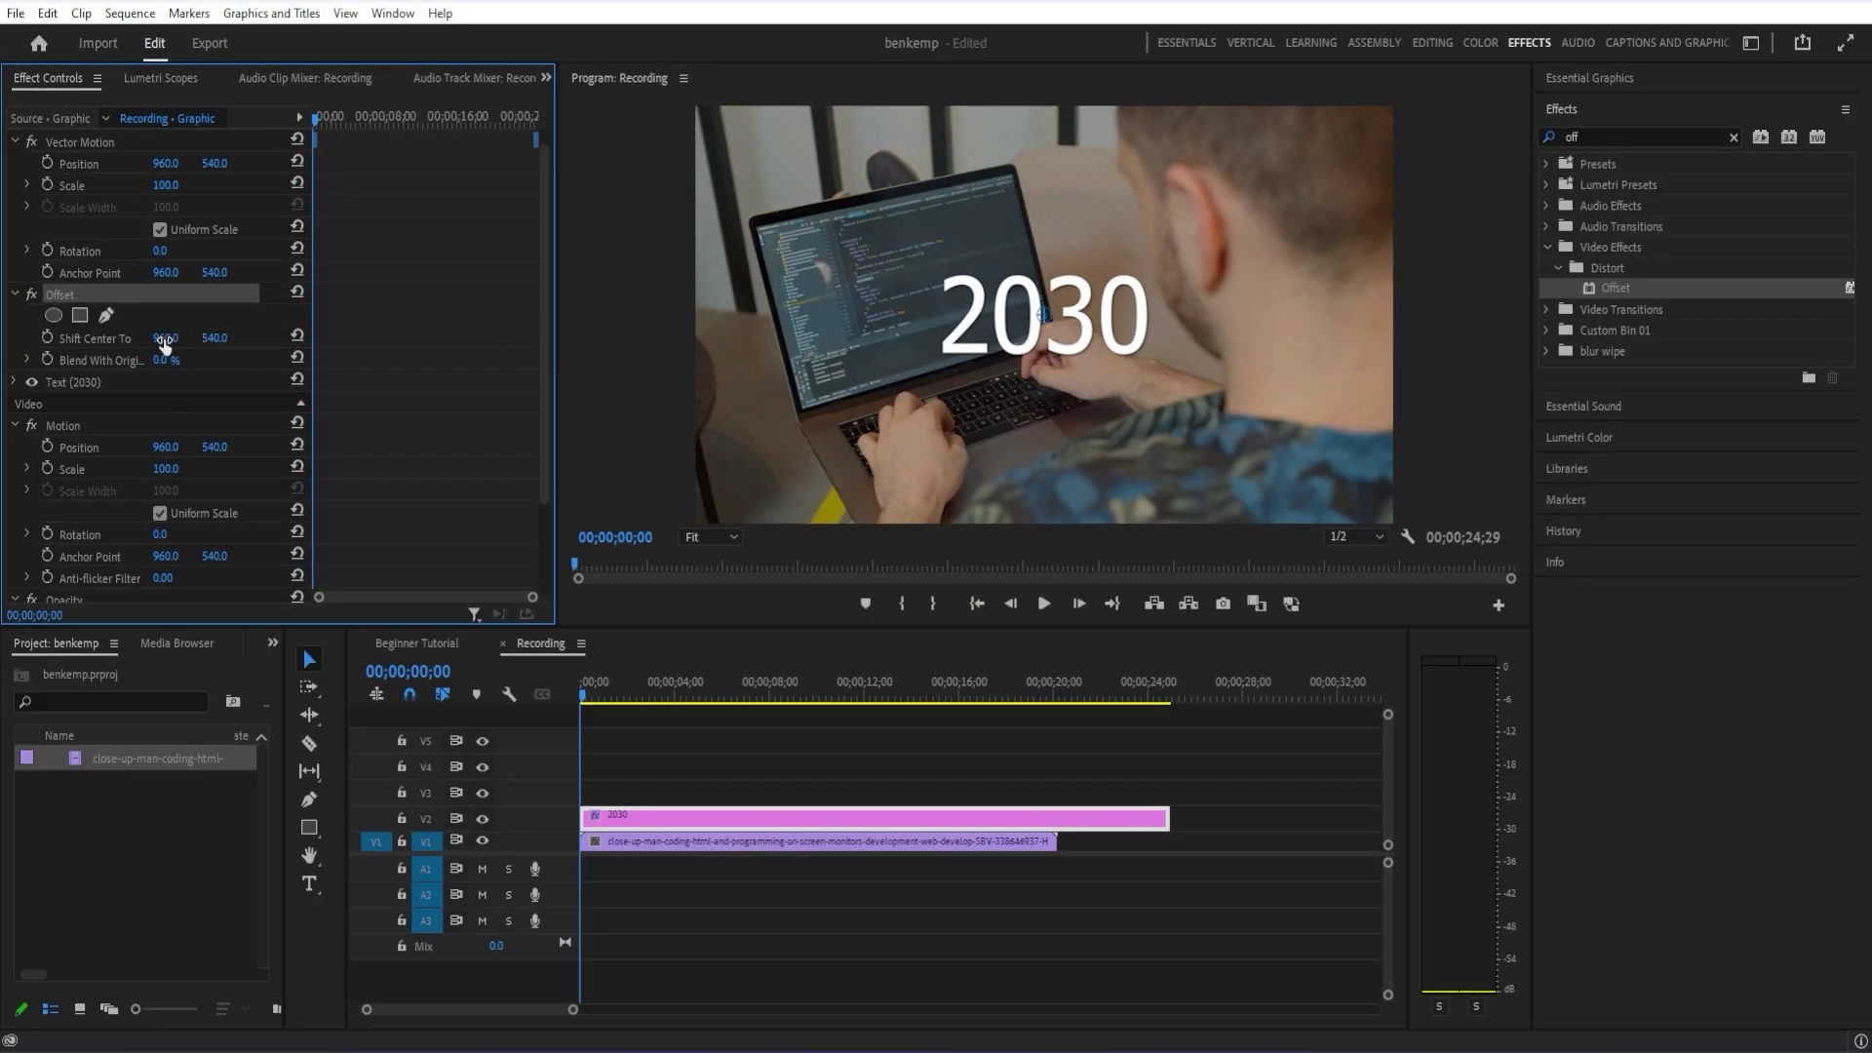
pyautogui.moveTo(165, 337)
pyautogui.mouseDown()
pyautogui.moveTo(858, 338)
pyautogui.moveTo(39, 347)
pyautogui.moveTo(154, 347)
pyautogui.mouseUp()
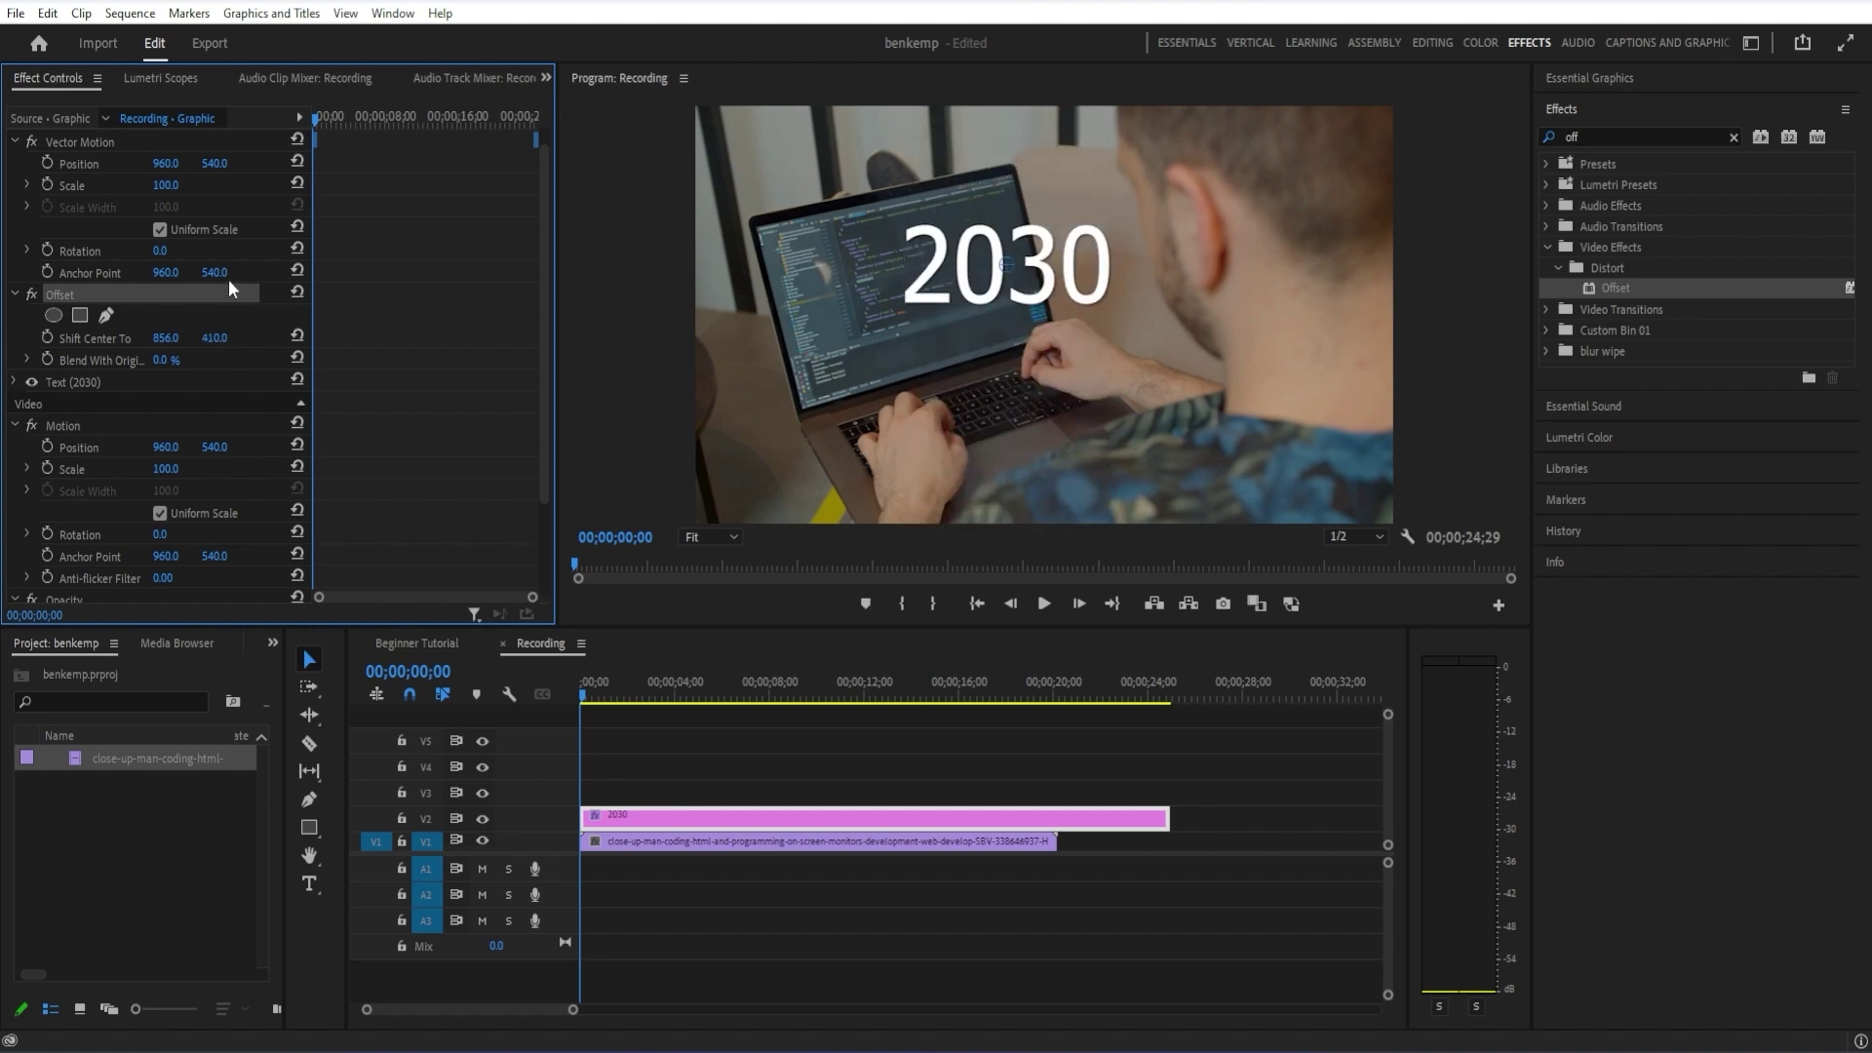
pyautogui.click(296, 335)
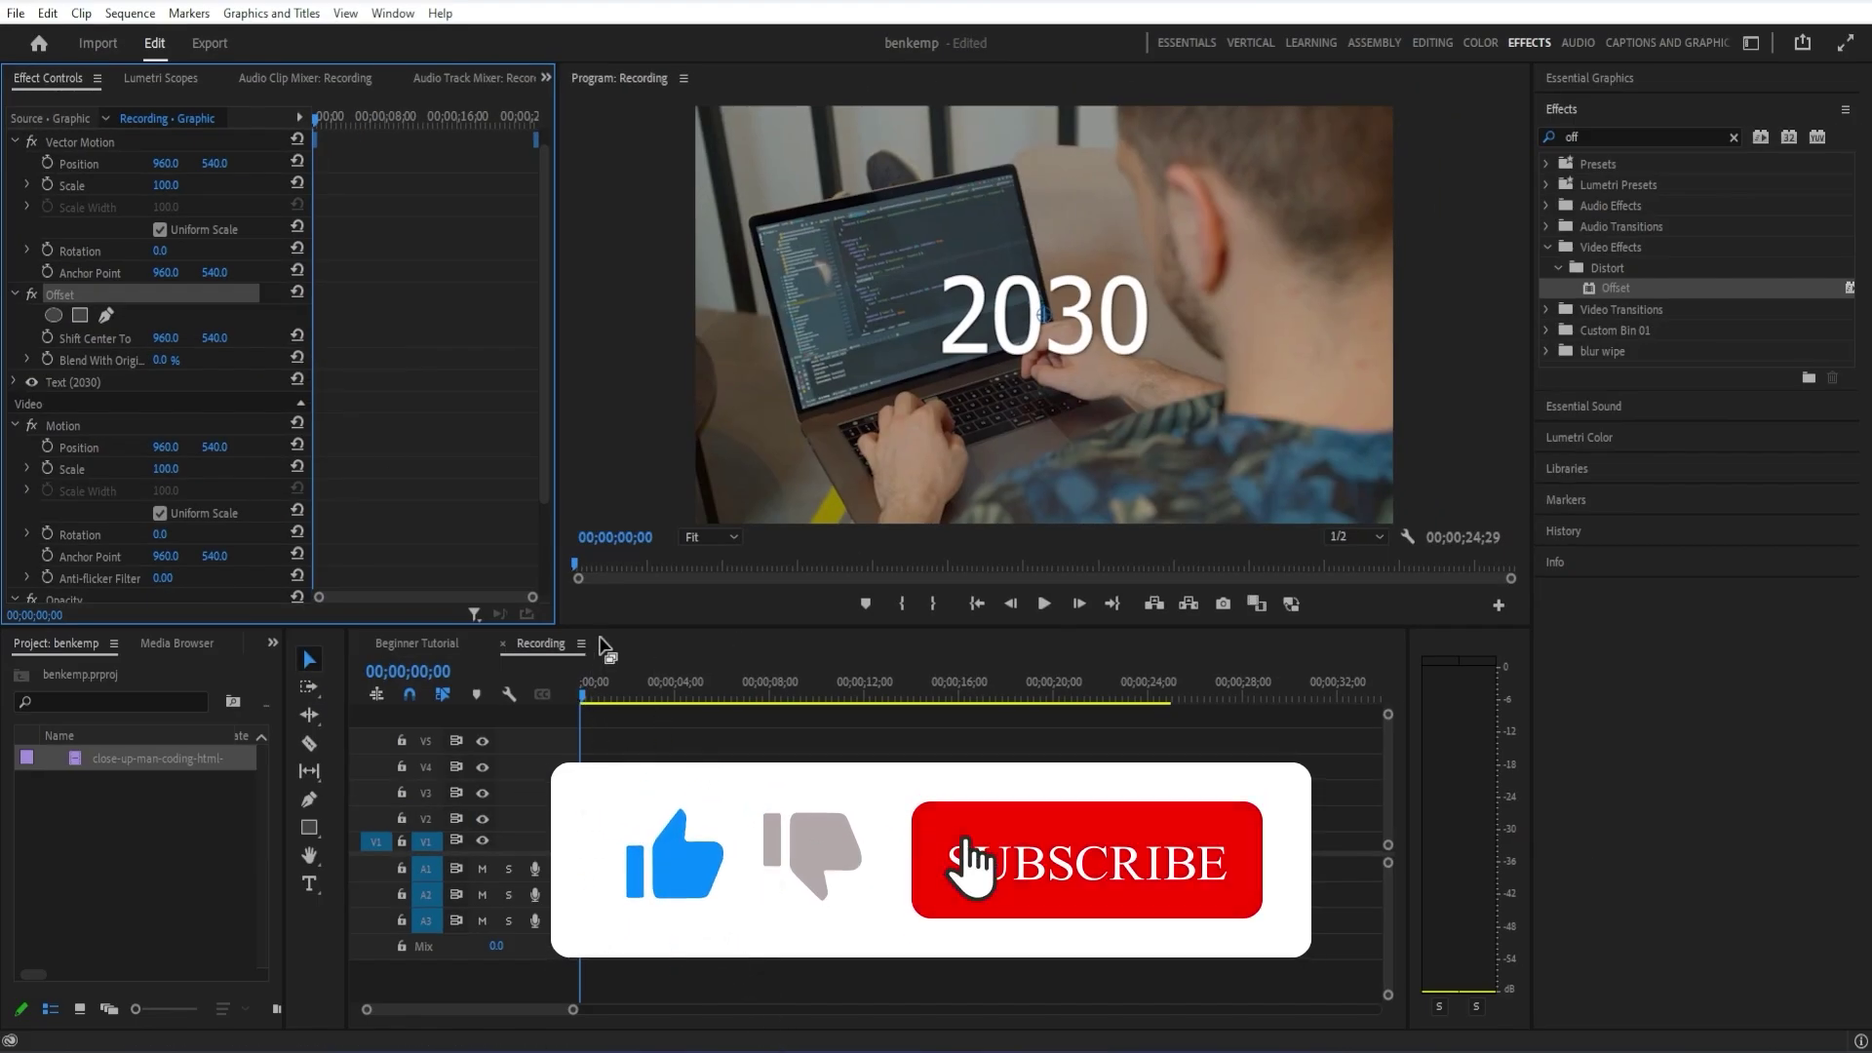
# Keyframe Shift Center To so the title slides in from the far right to centre
pyautogui.click(43, 337)
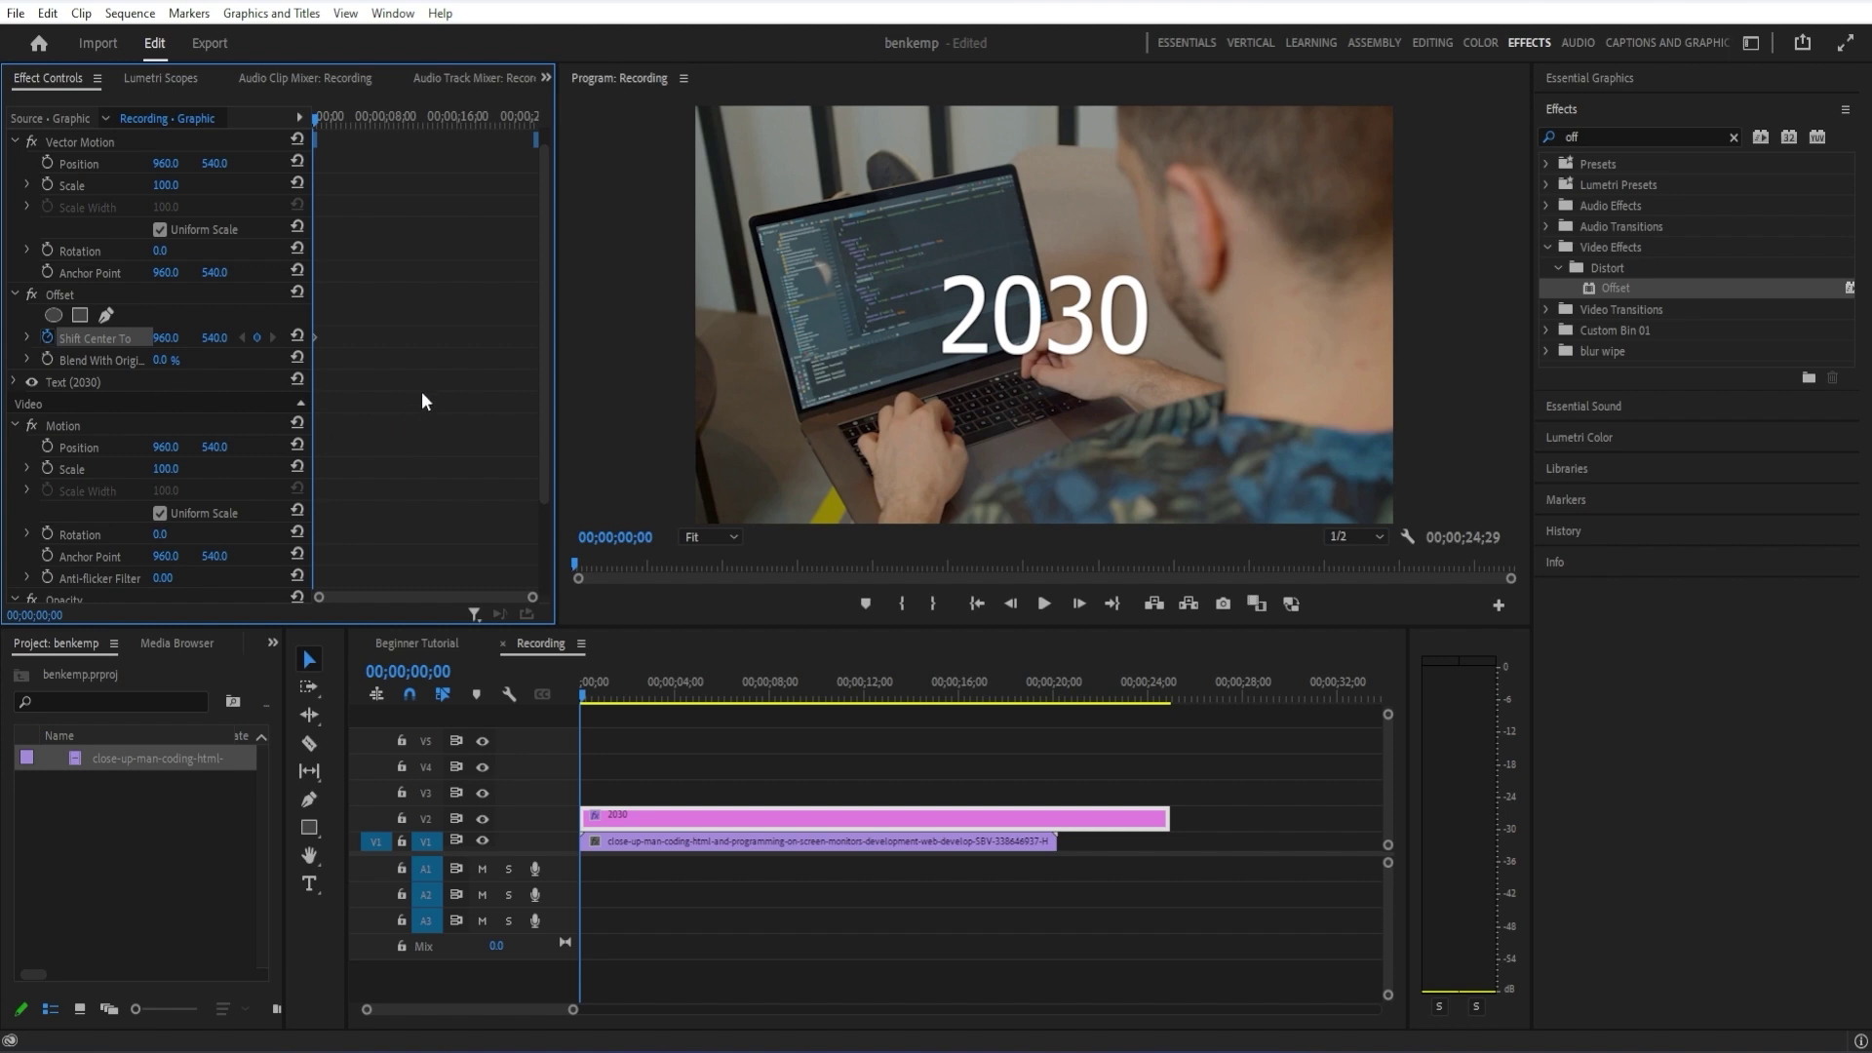
pyautogui.moveTo(307, 336)
pyautogui.mouseDown()
pyautogui.moveTo(138, 337)
pyautogui.moveTo(286, 337)
pyautogui.mouseUp()
pyautogui.click(372, 343)
pyautogui.press('Home')
pyautogui.moveTo(166, 337); pyautogui.dragTo(423, 342)
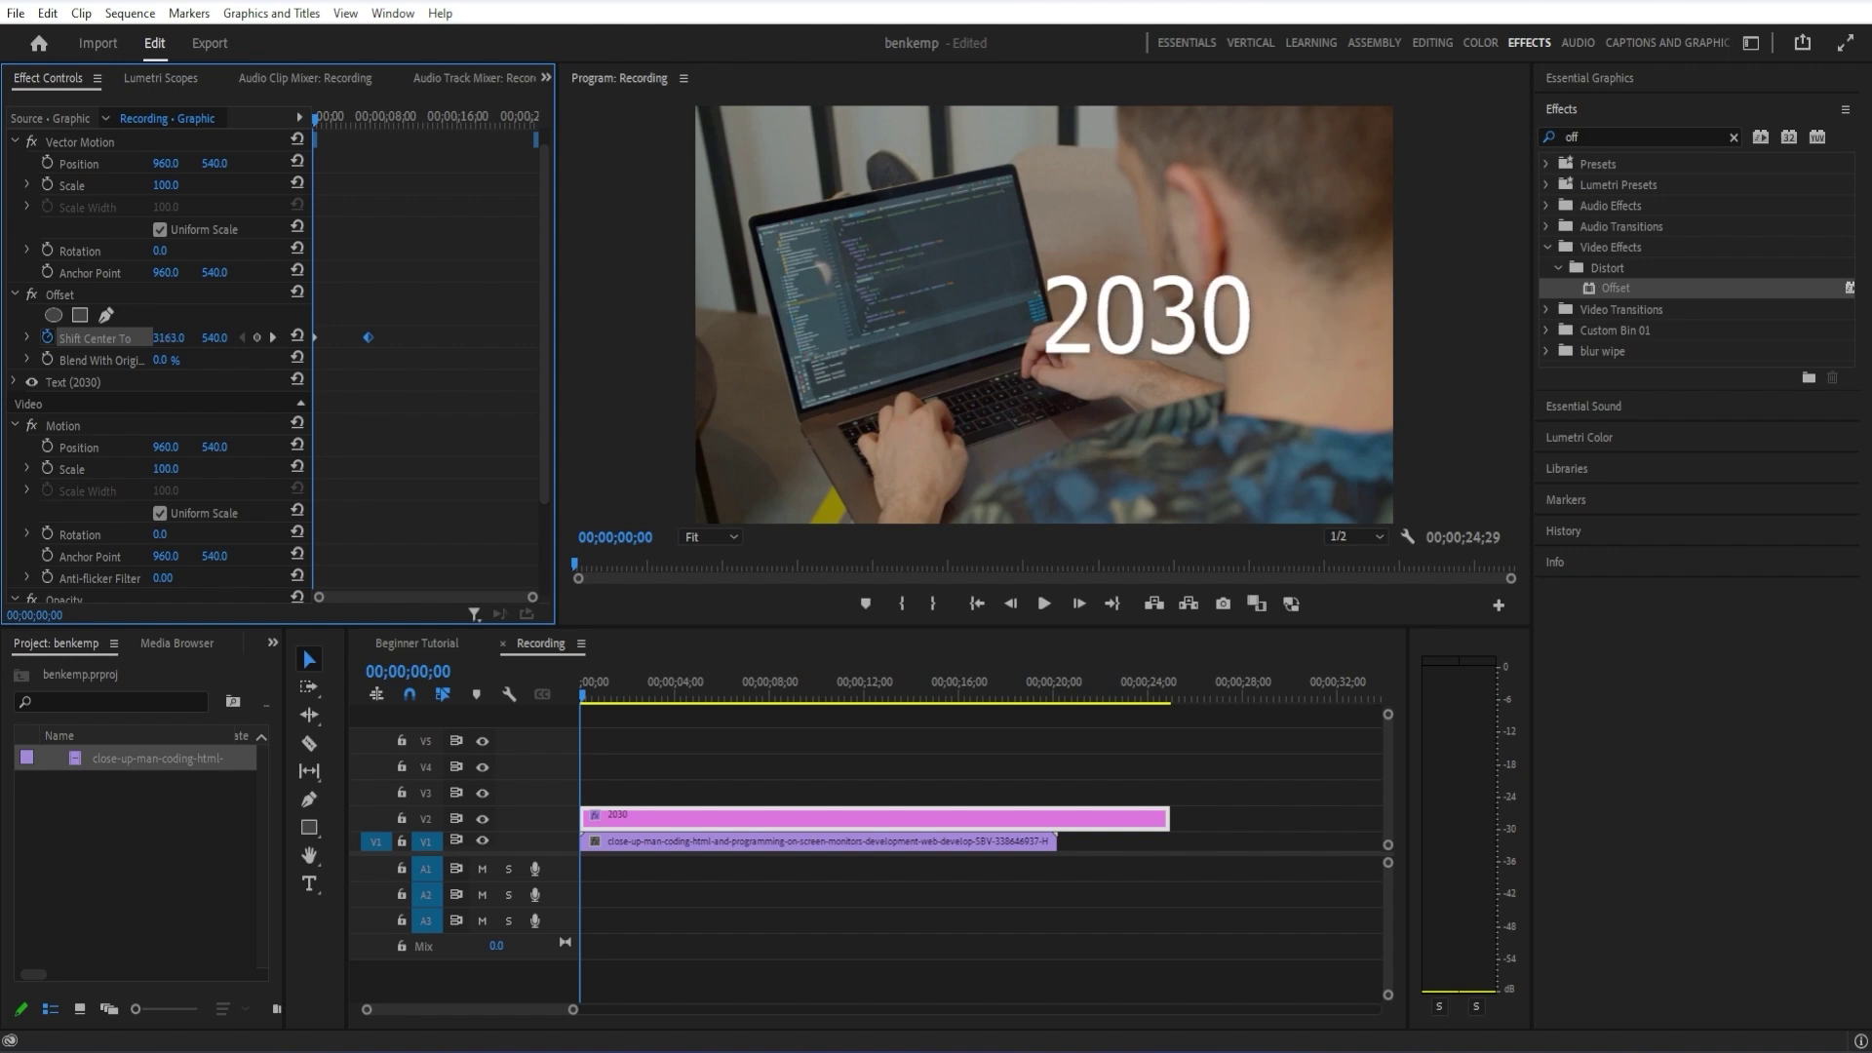
pyautogui.press('space')
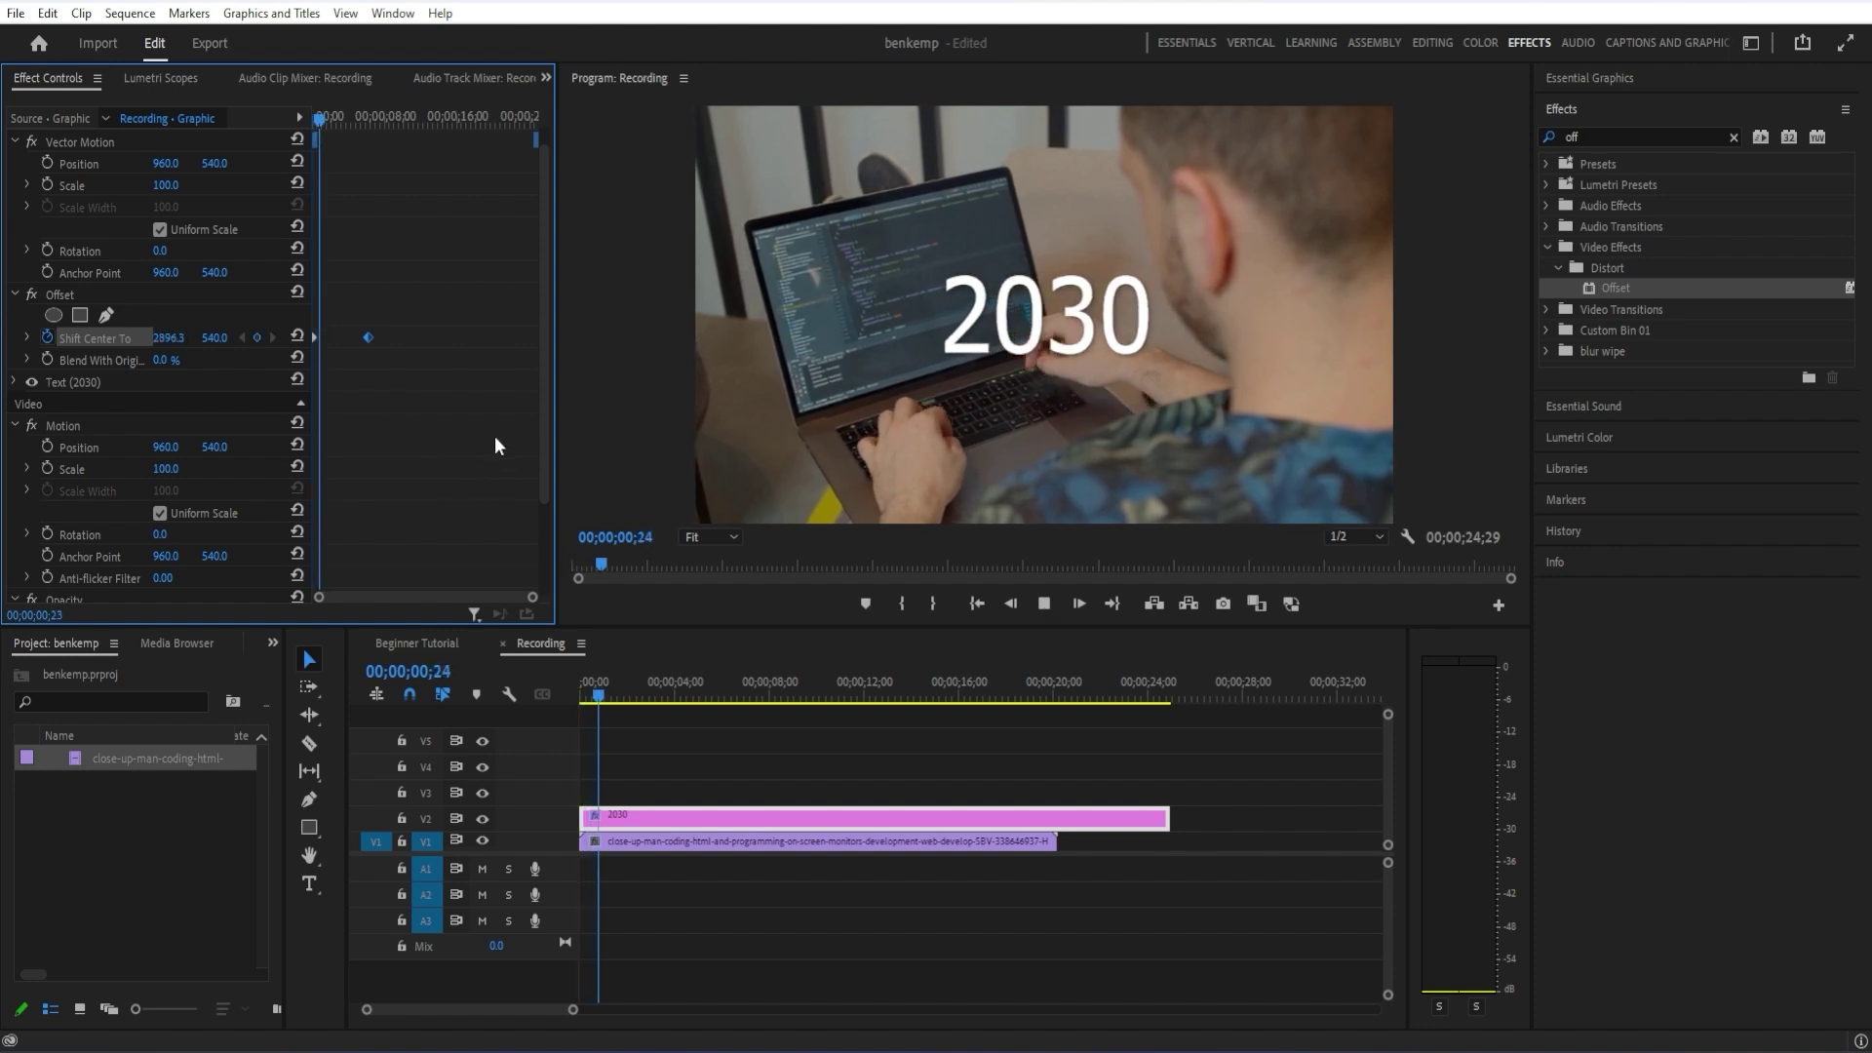
pyautogui.press('space')
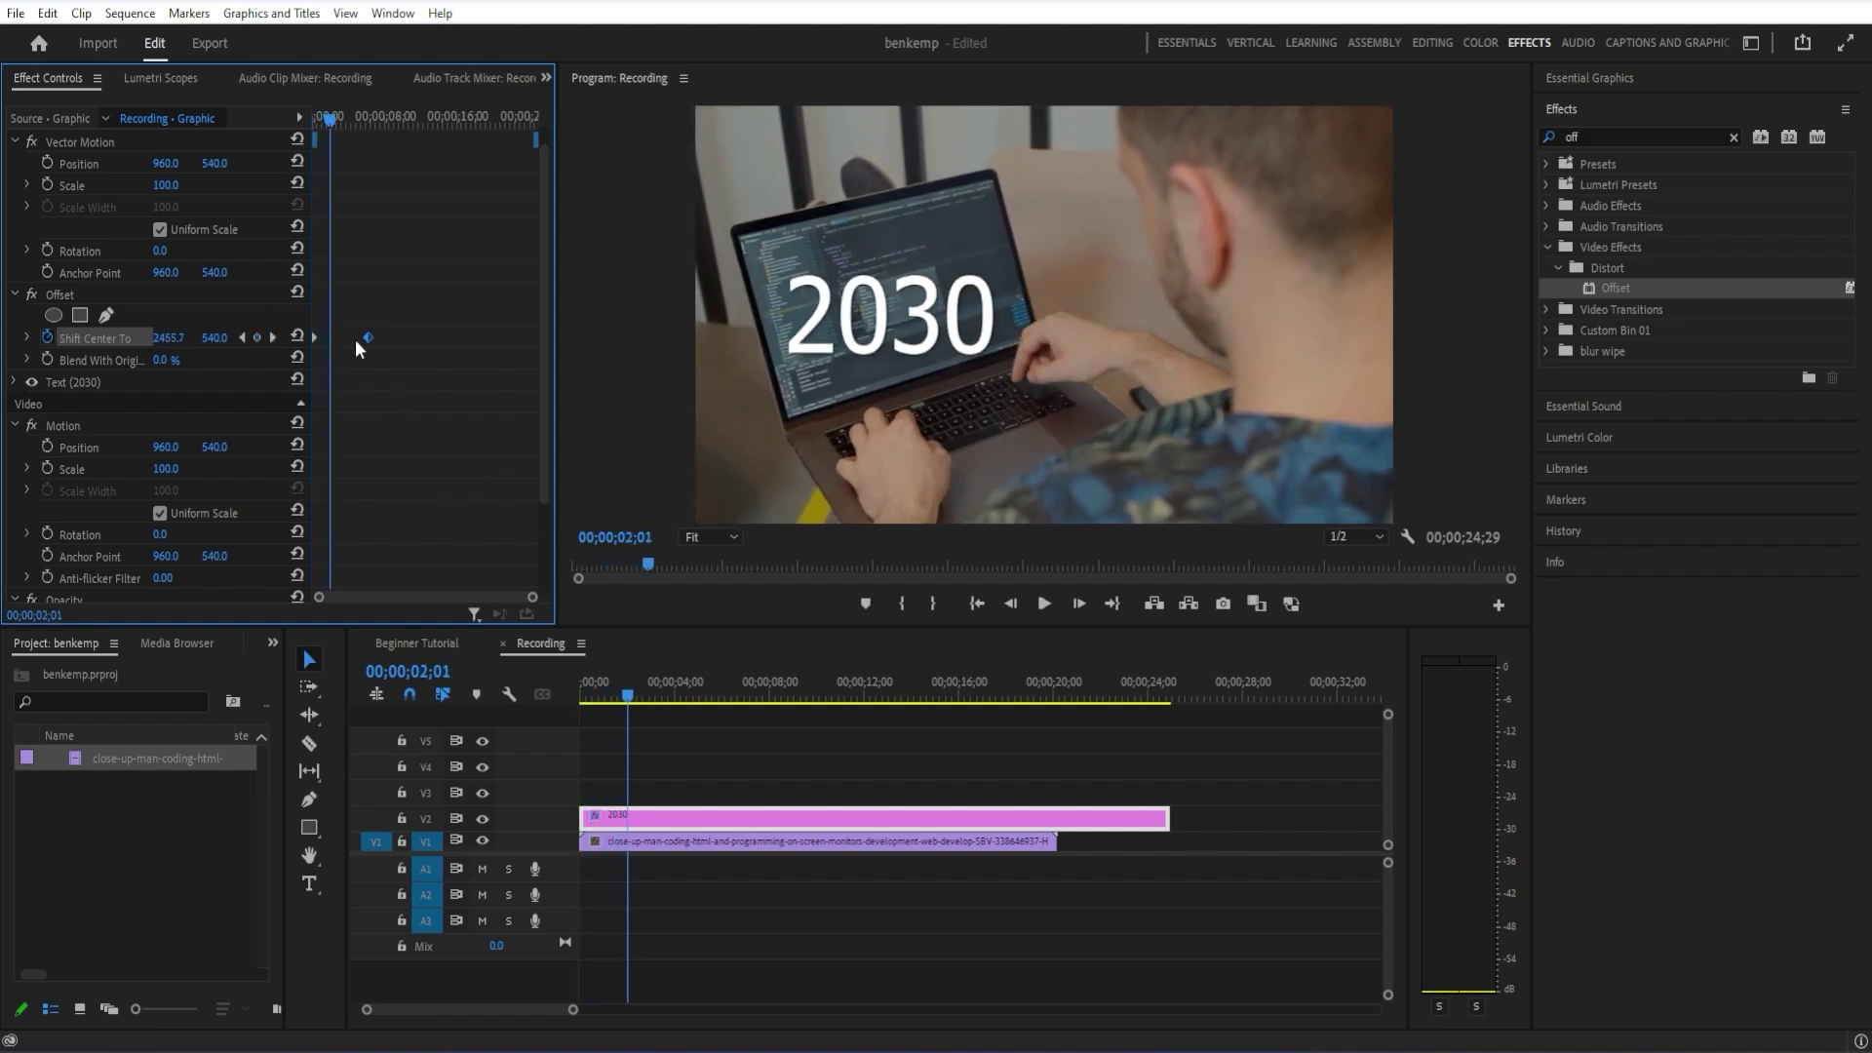
# Set the end keyframe to Ease In, align it with two seconds, and replay
pyautogui.rightClick(368, 339)
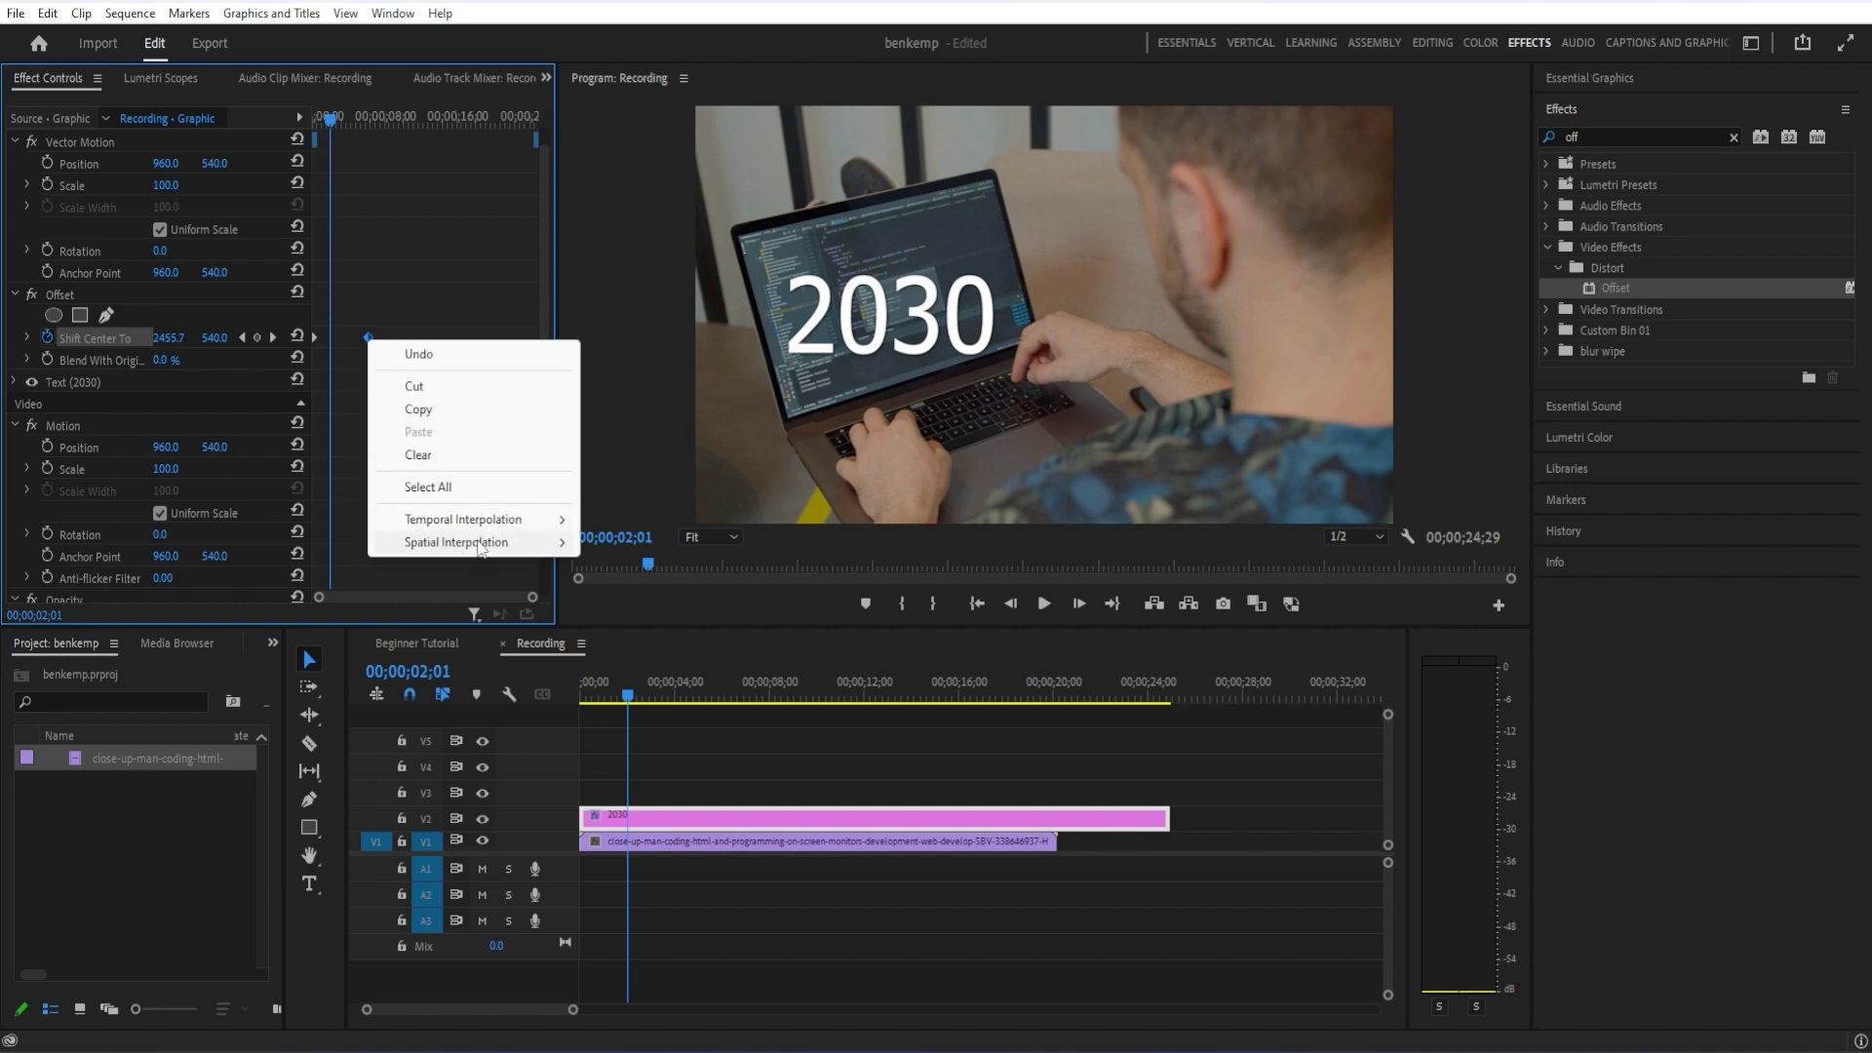
pyautogui.moveTo(507, 520)
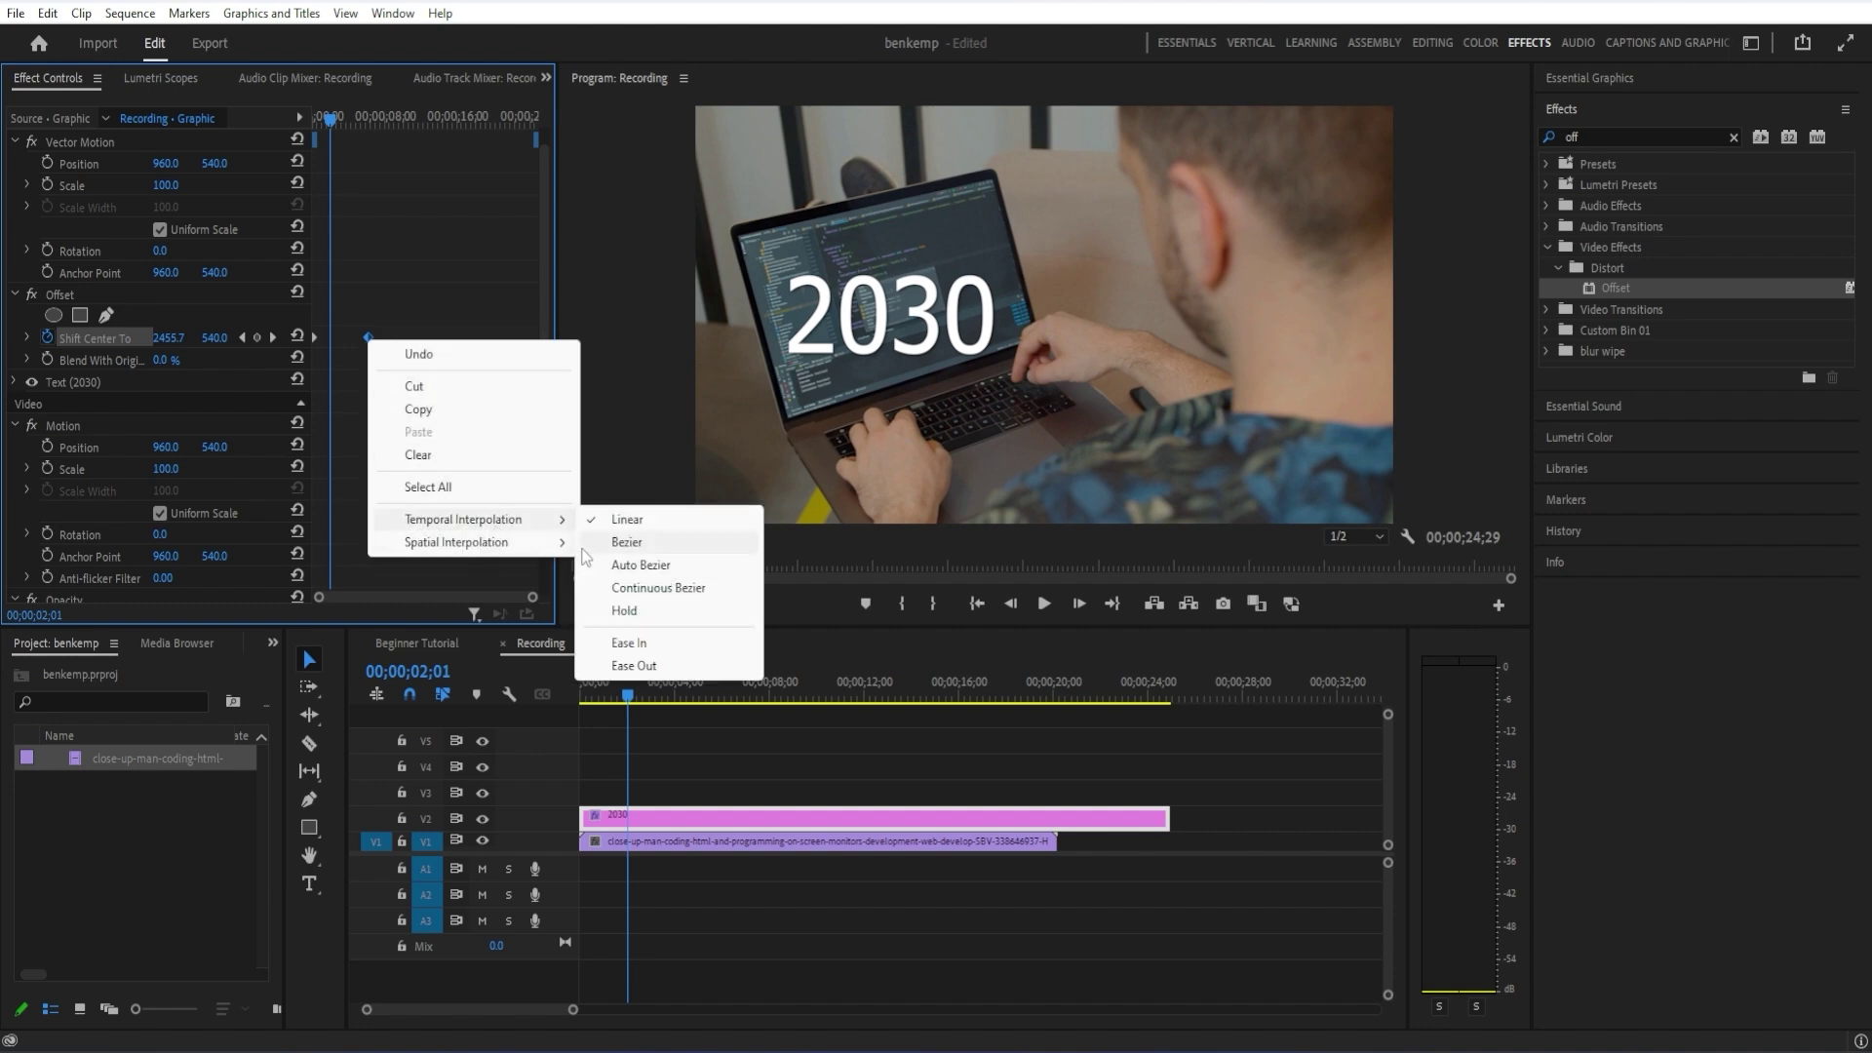
pyautogui.click(629, 643)
pyautogui.moveTo(366, 336); pyautogui.dragTo(333, 336)
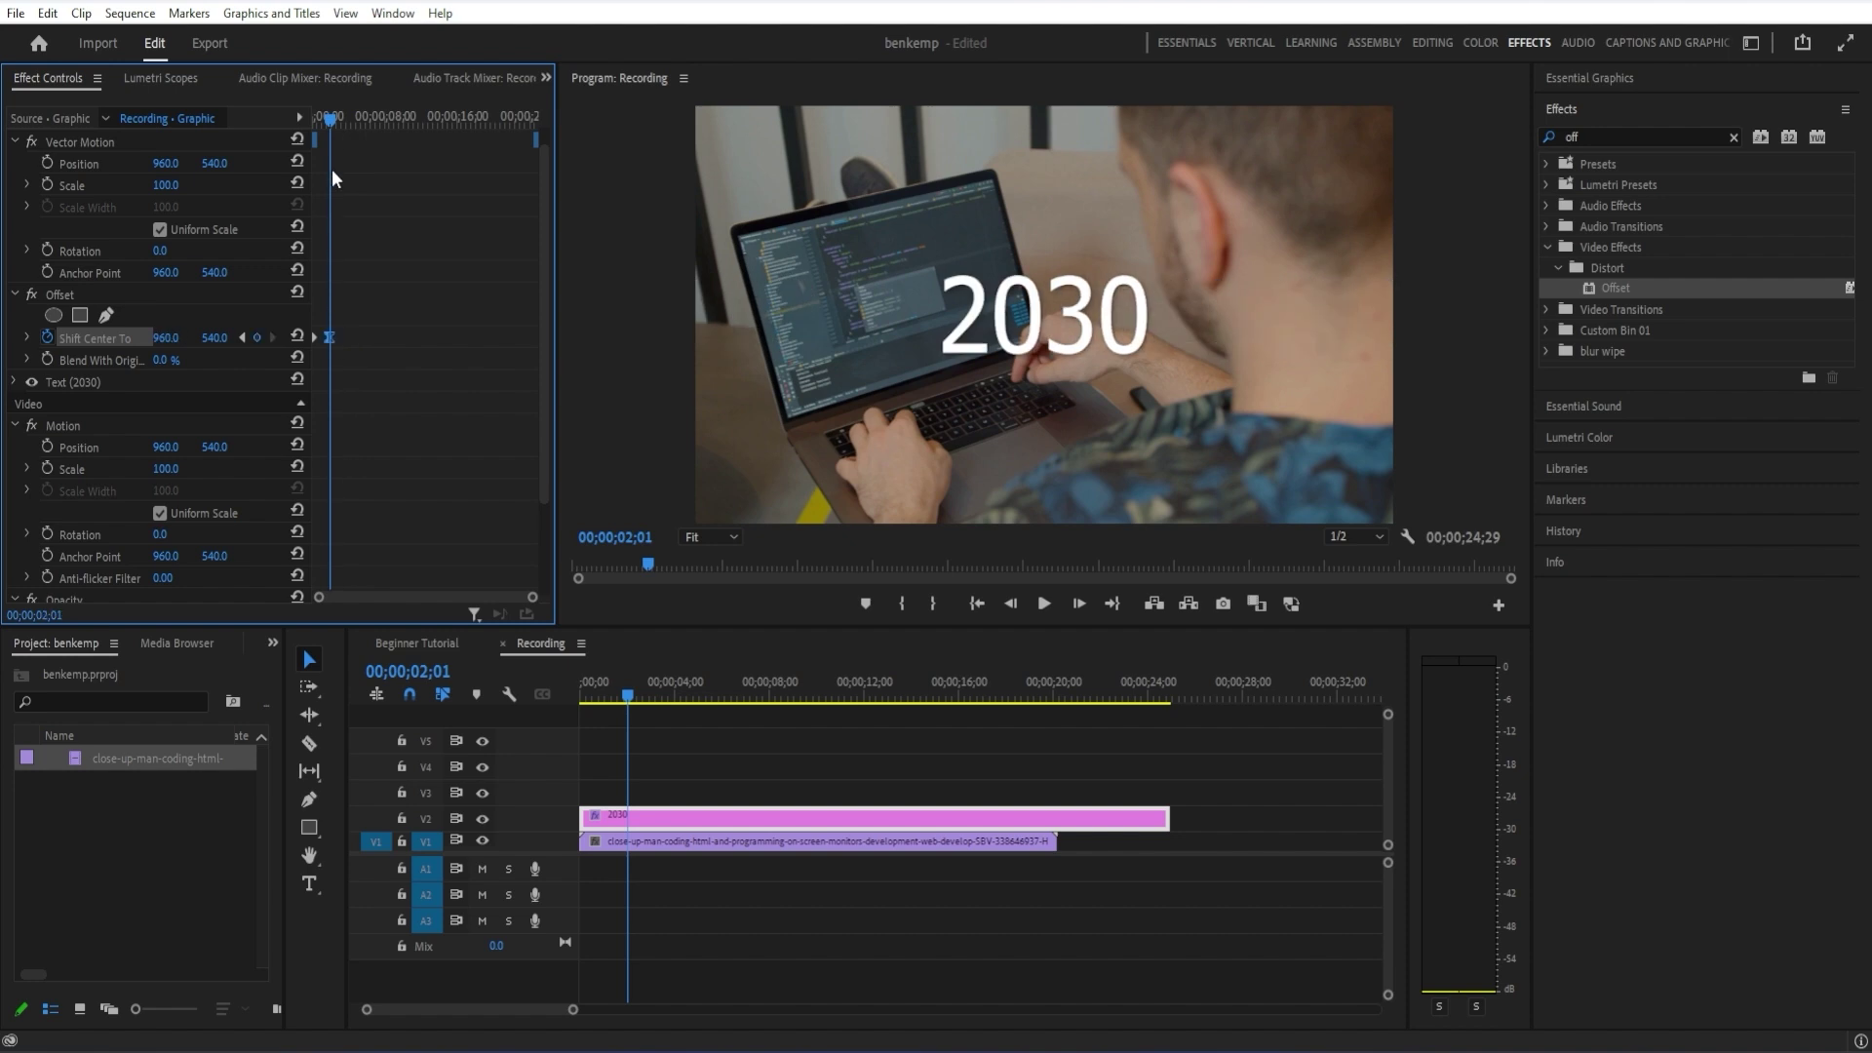
pyautogui.press('Home')
pyautogui.press('space')
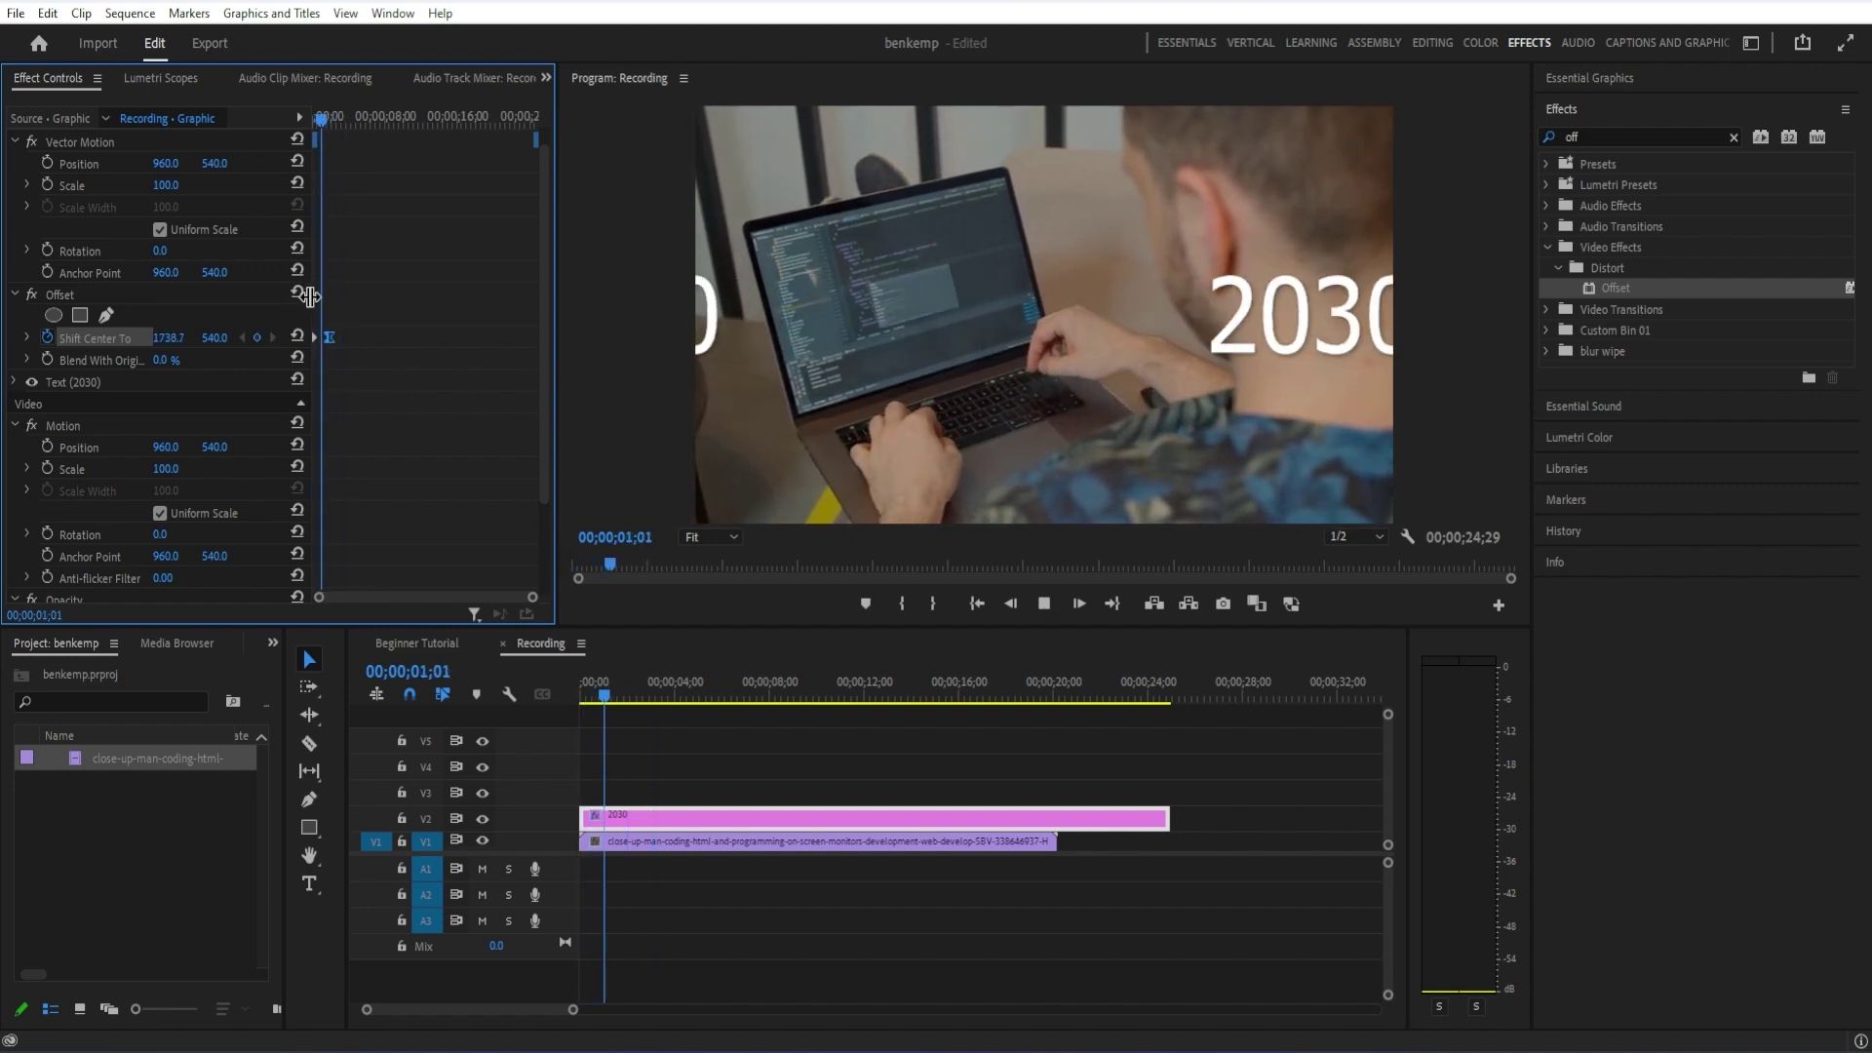
pyautogui.press('space')
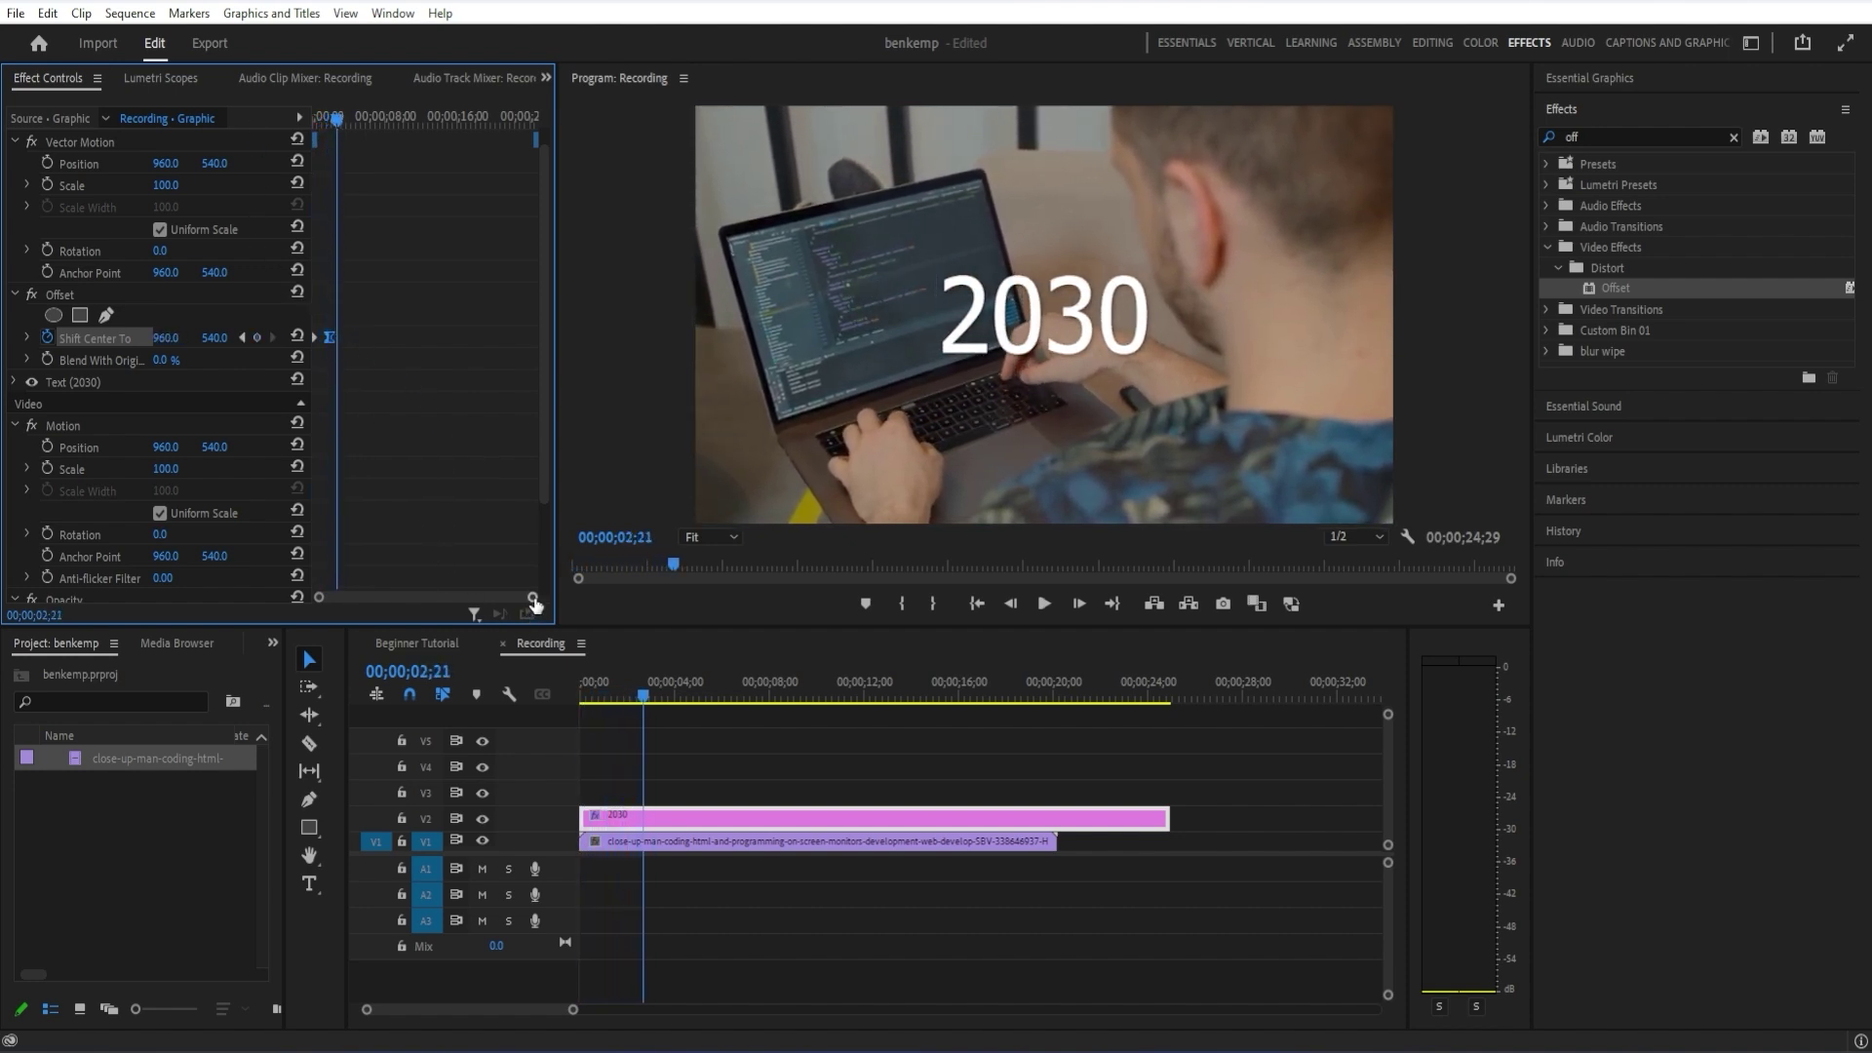
pyautogui.scroll(3, 487, 593)
# Move the landing keyframe to about one second and replay the shortened slide-in
pyautogui.scroll(-1, 487, 588)
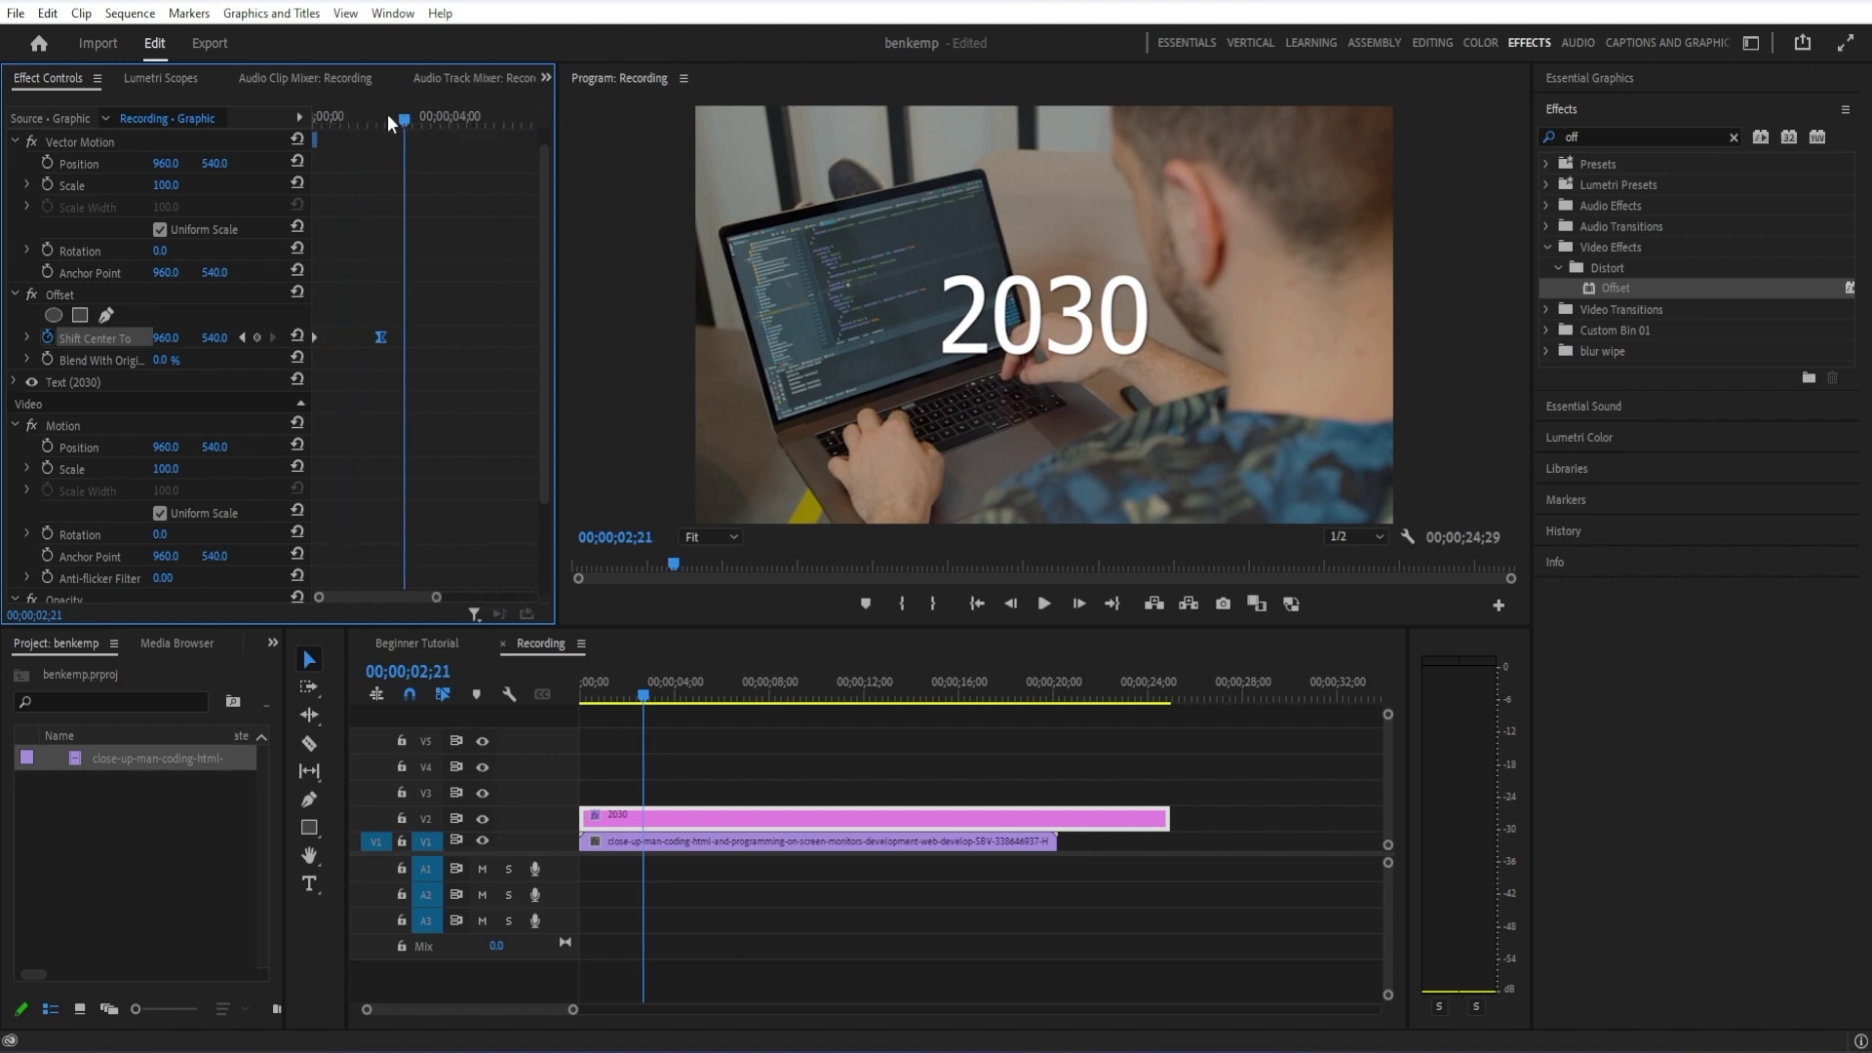
pyautogui.moveTo(388, 114); pyautogui.dragTo(250, 120)
pyautogui.press('space')
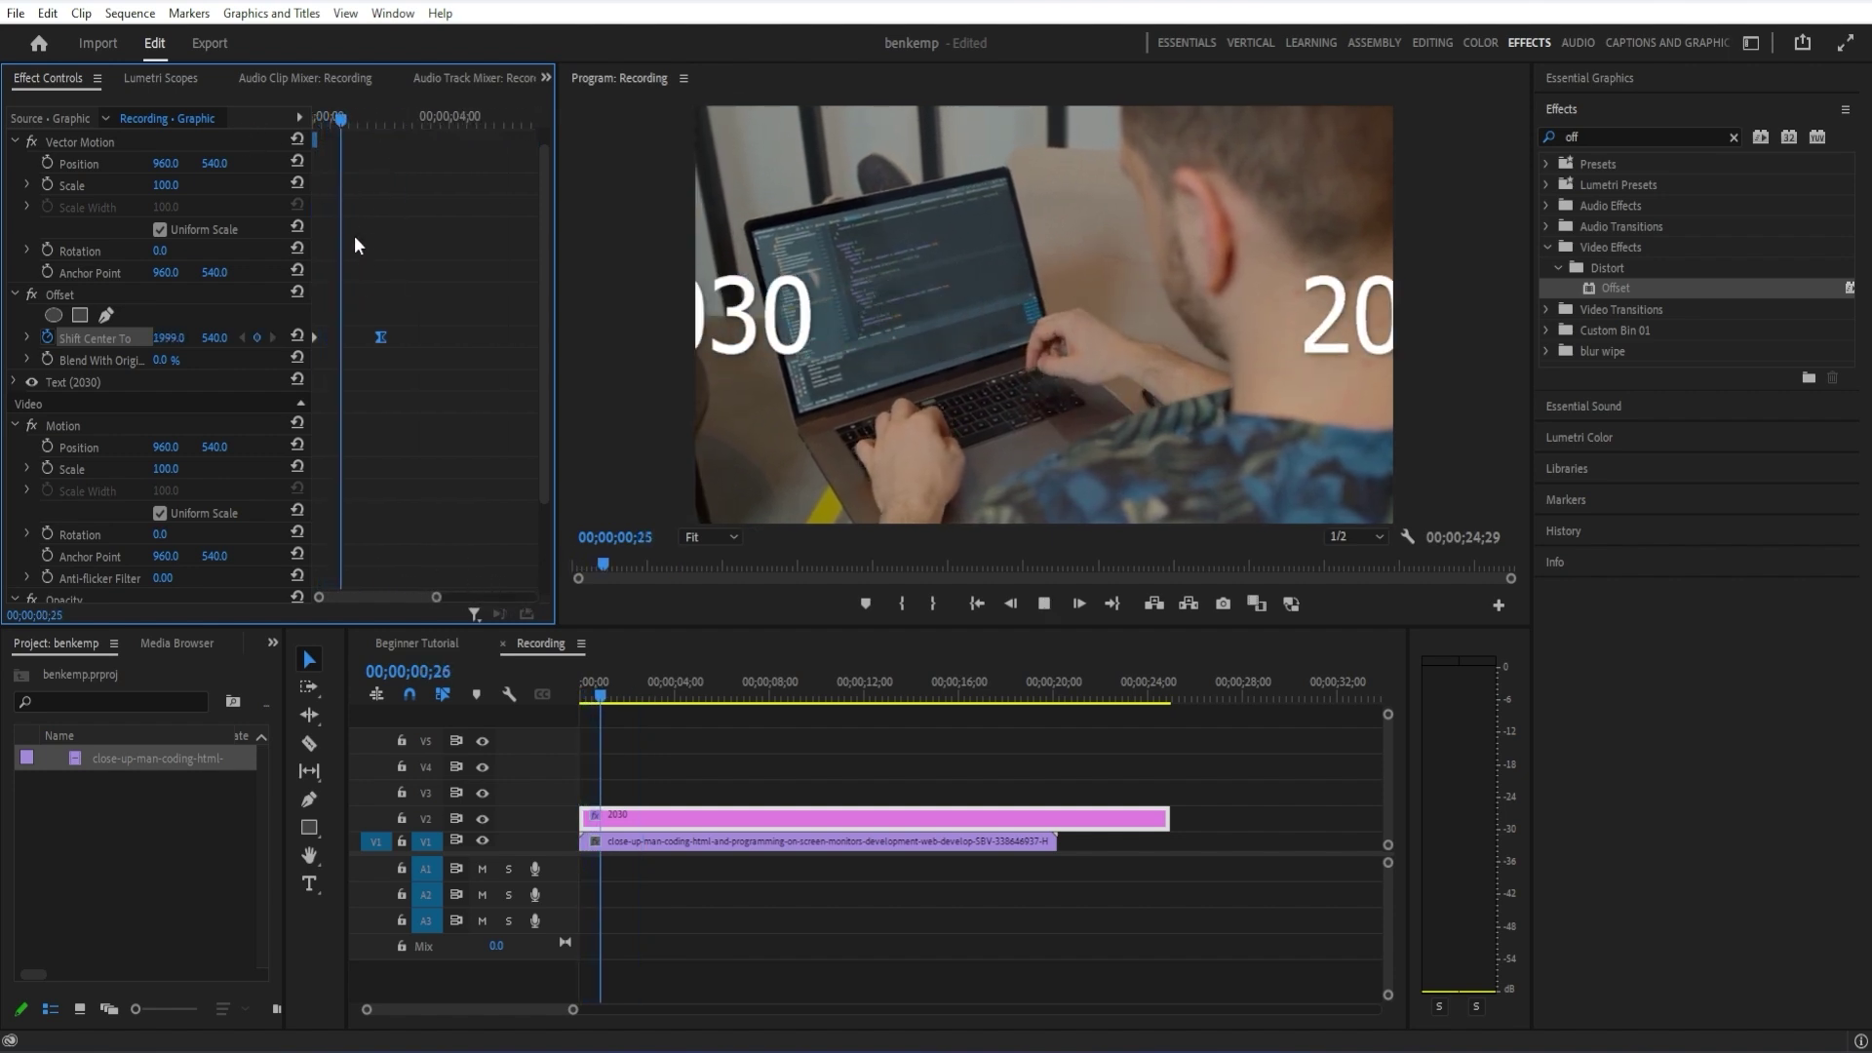
pyautogui.press('space')
pyautogui.moveTo(381, 337); pyautogui.dragTo(341, 342)
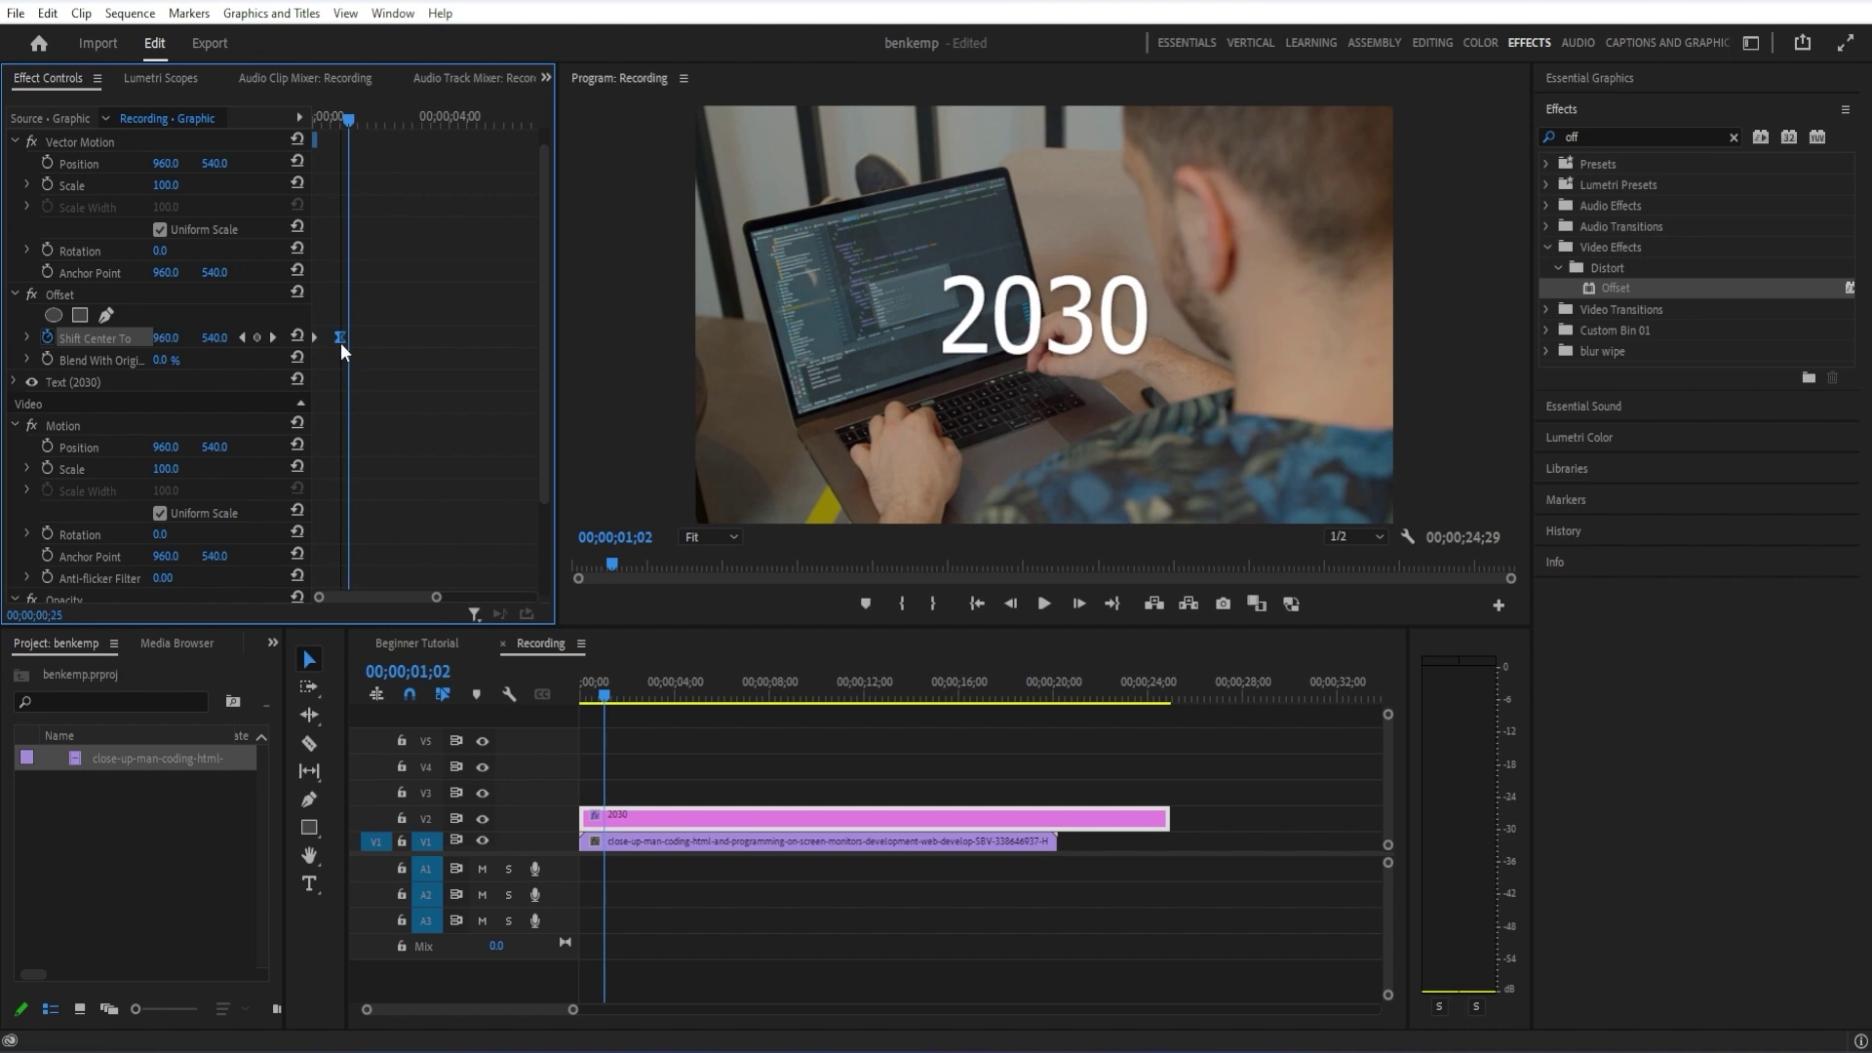
pyautogui.moveTo(347, 125); pyautogui.dragTo(278, 154)
pyautogui.press('space')
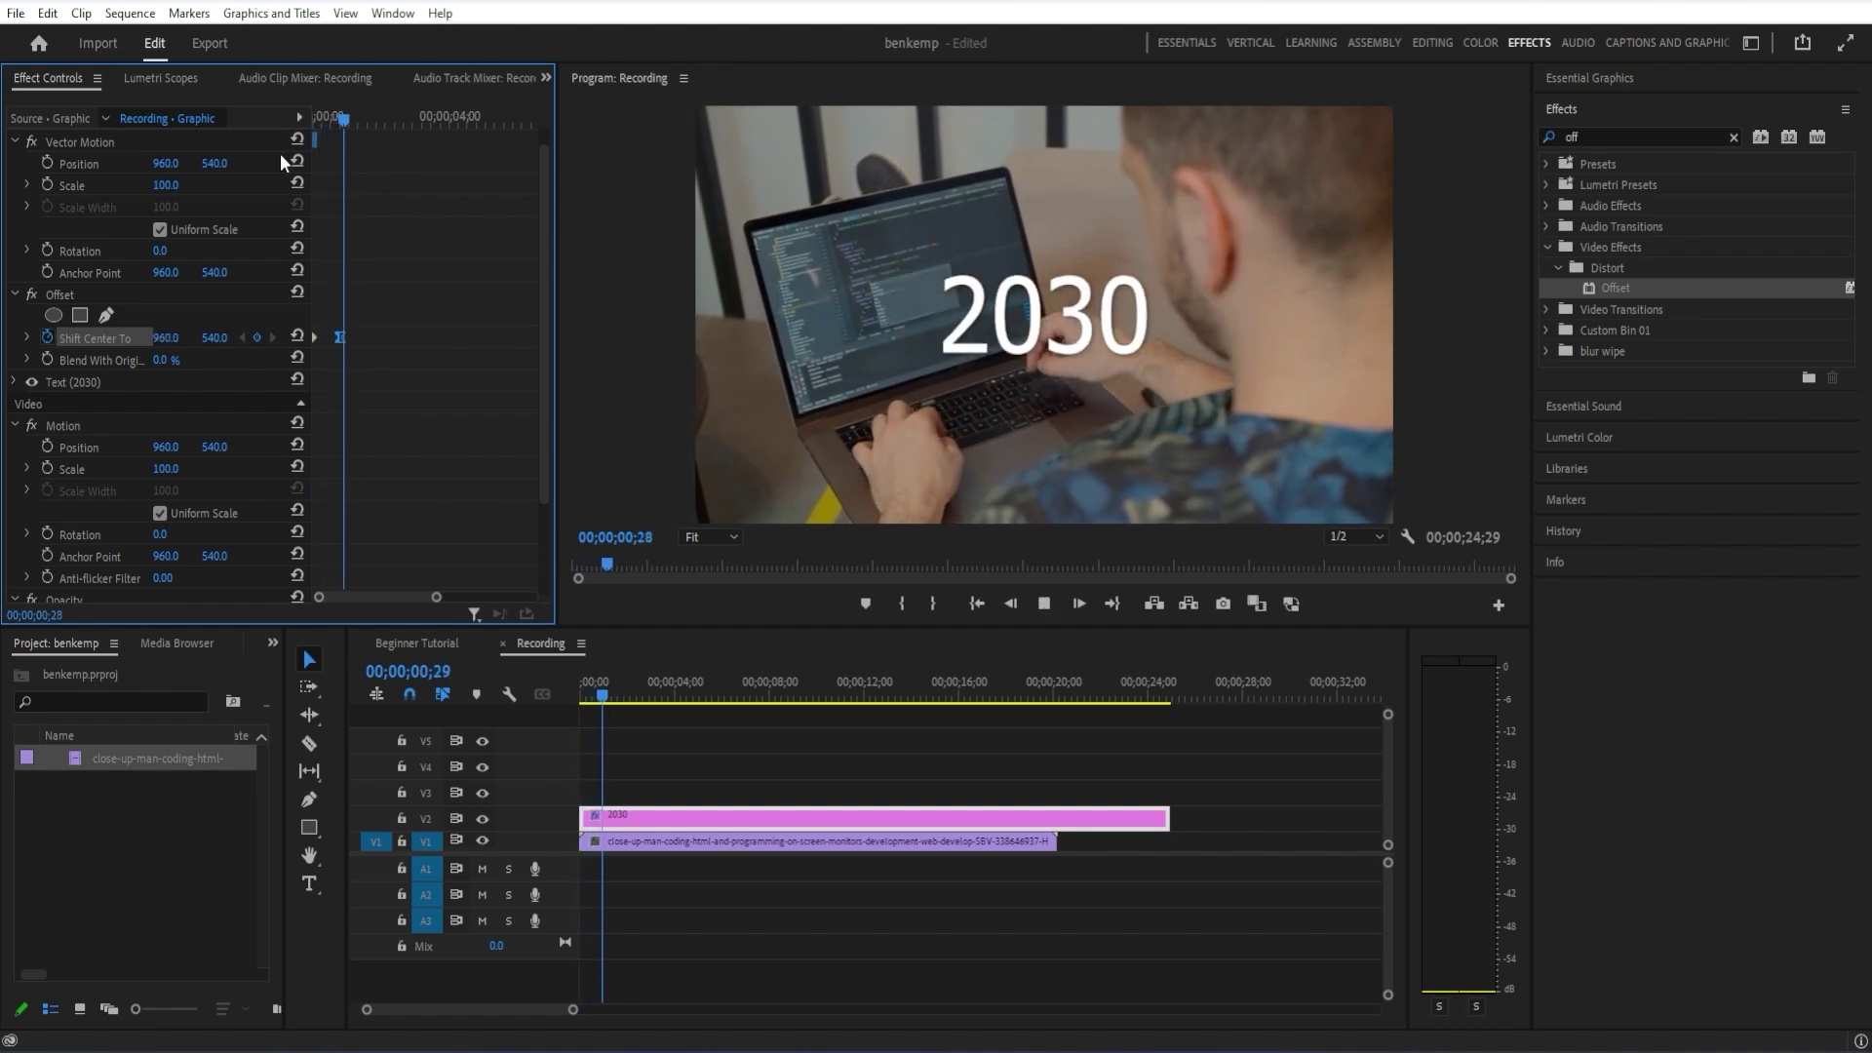
pyautogui.press('space')
# Fine-tune the landing keyframe earlier to about 0;17, then search effects for 'gaus'
pyautogui.moveTo(369, 125); pyautogui.dragTo(290, 132)
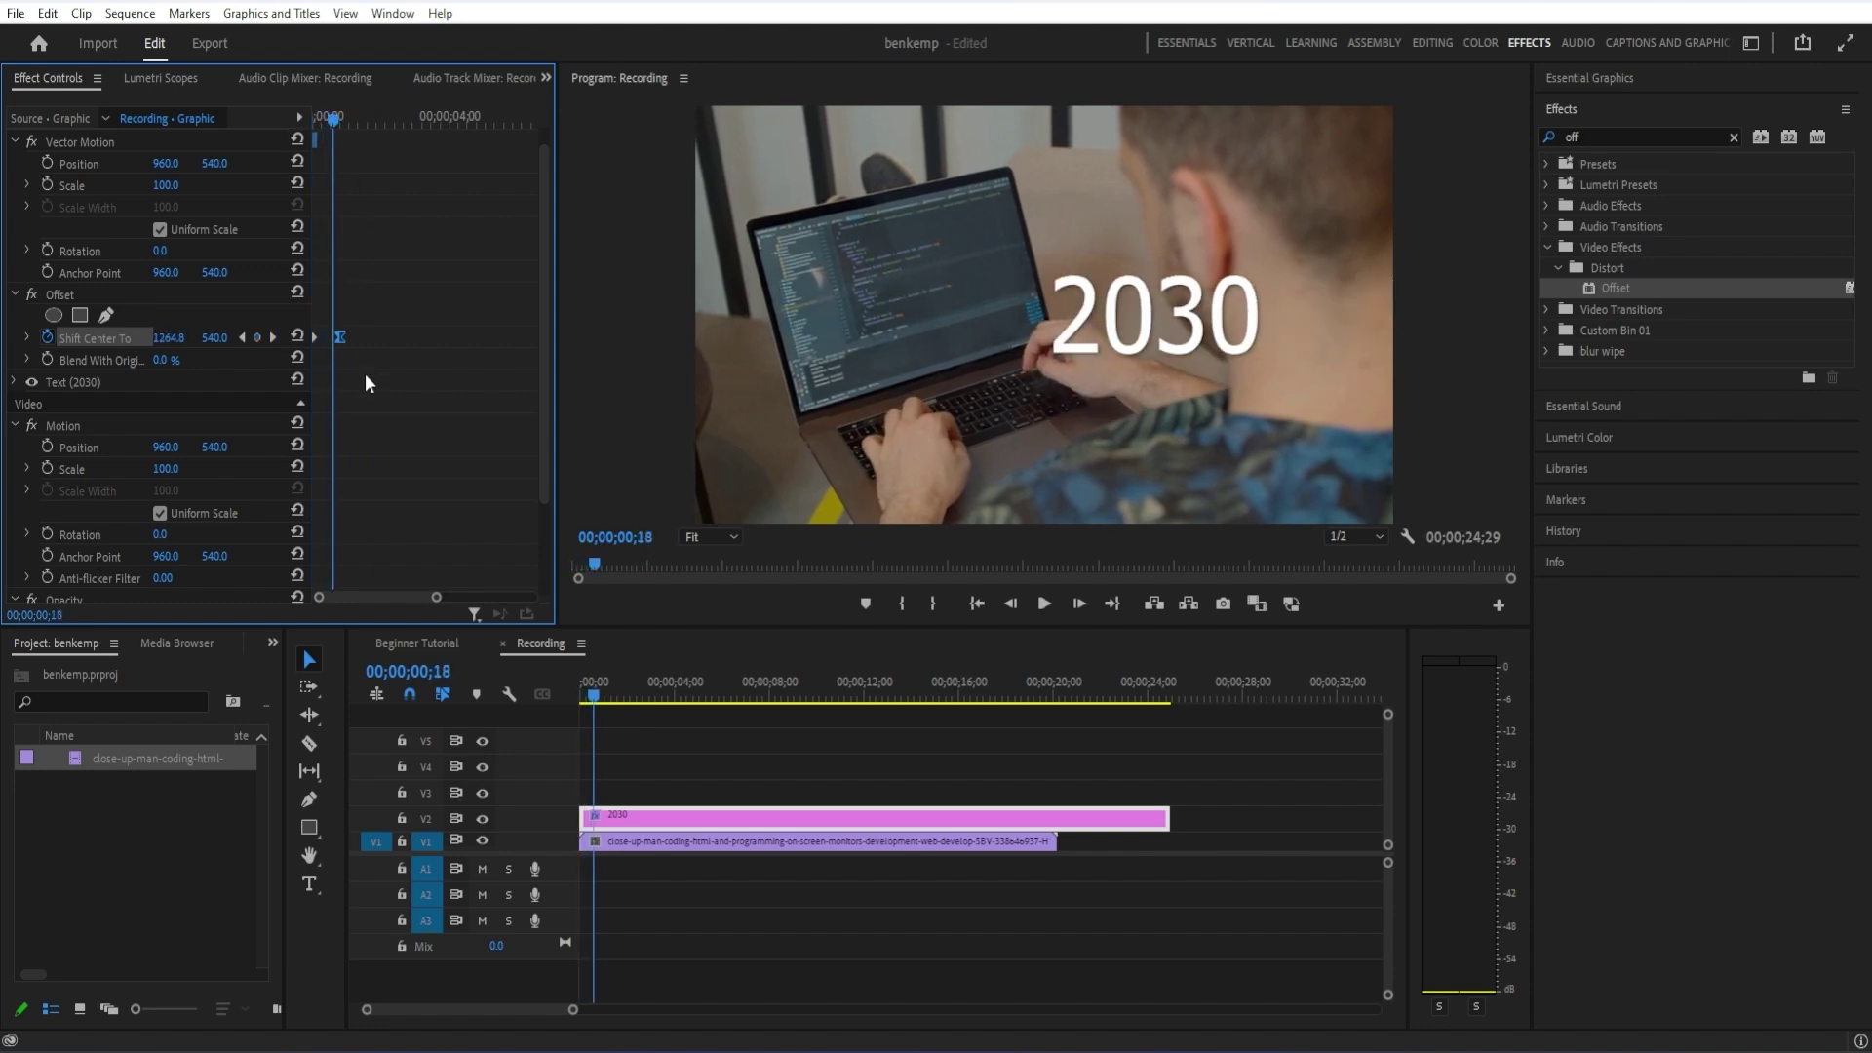
pyautogui.moveTo(439, 602); pyautogui.dragTo(374, 598)
pyautogui.moveTo(413, 115)
pyautogui.mouseDown()
pyautogui.moveTo(344, 115)
pyautogui.moveTo(402, 135)
pyautogui.mouseUp()
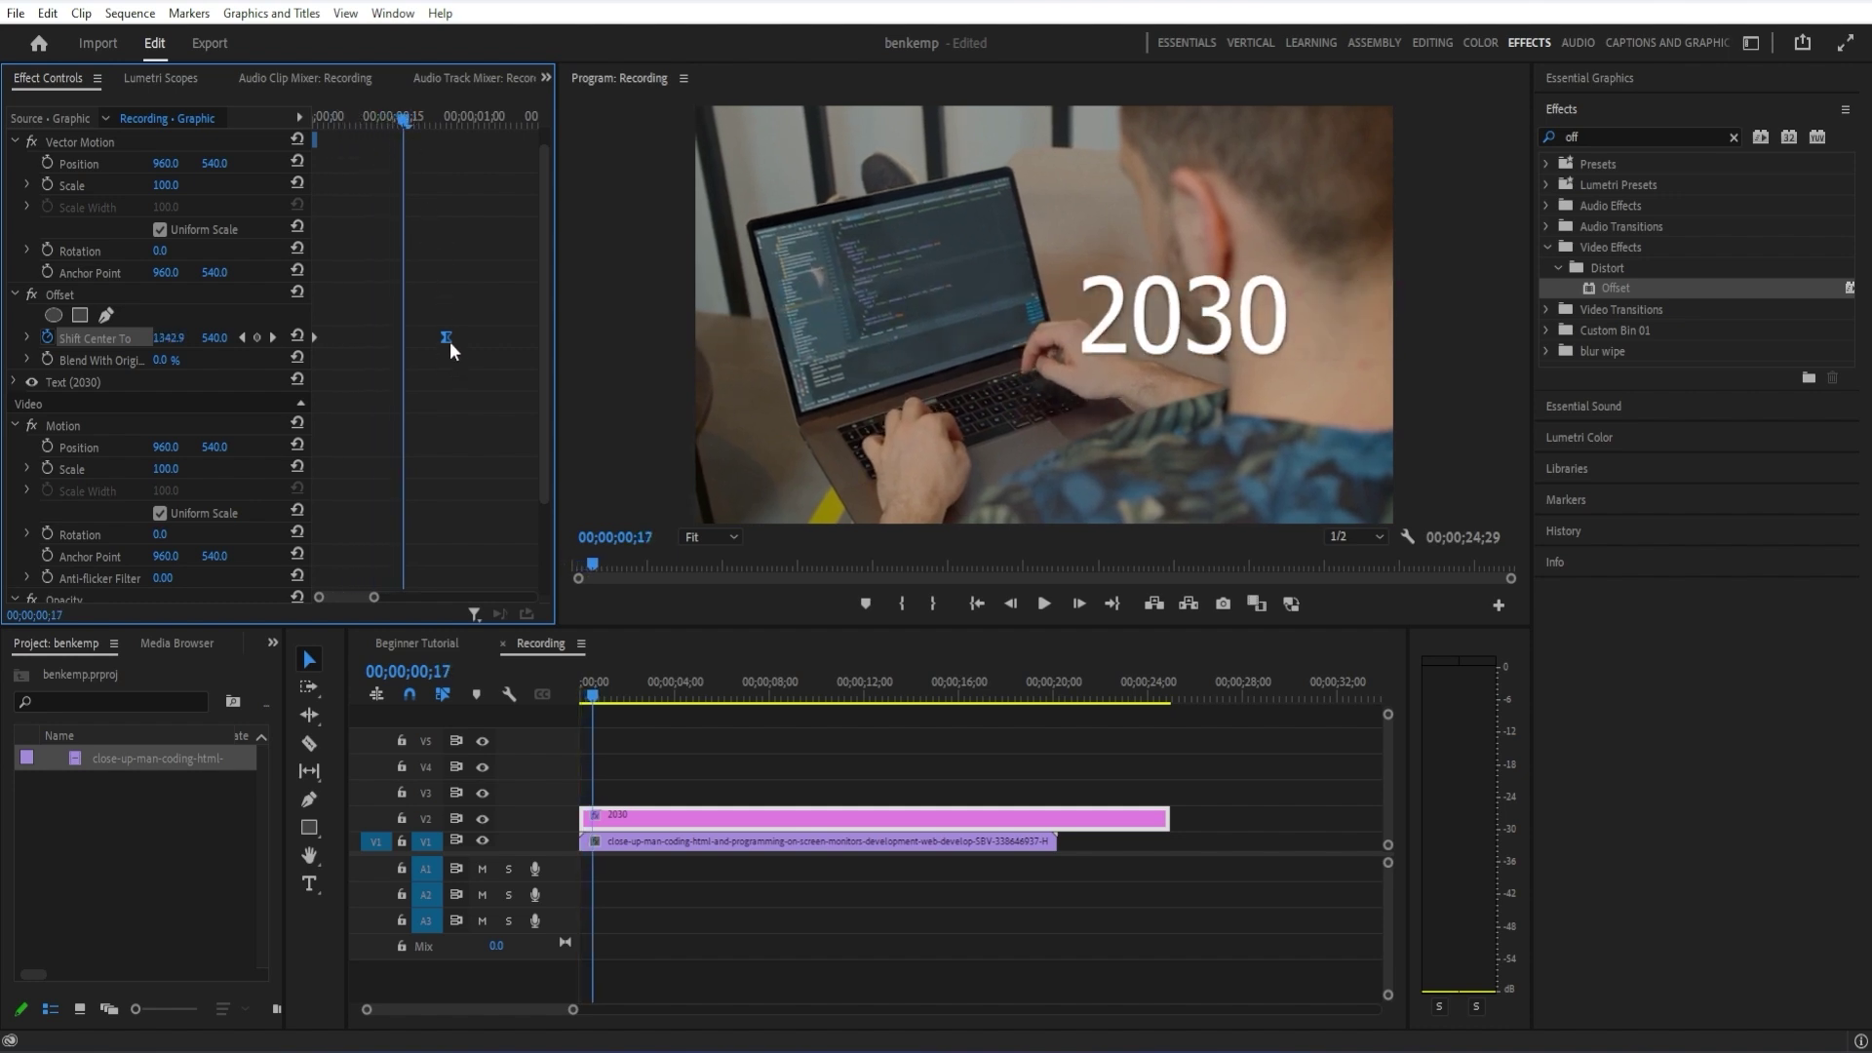
pyautogui.moveTo(451, 344)
pyautogui.mouseDown()
pyautogui.moveTo(470, 342)
pyautogui.moveTo(418, 347)
pyautogui.mouseUp()
pyautogui.click(391, 123)
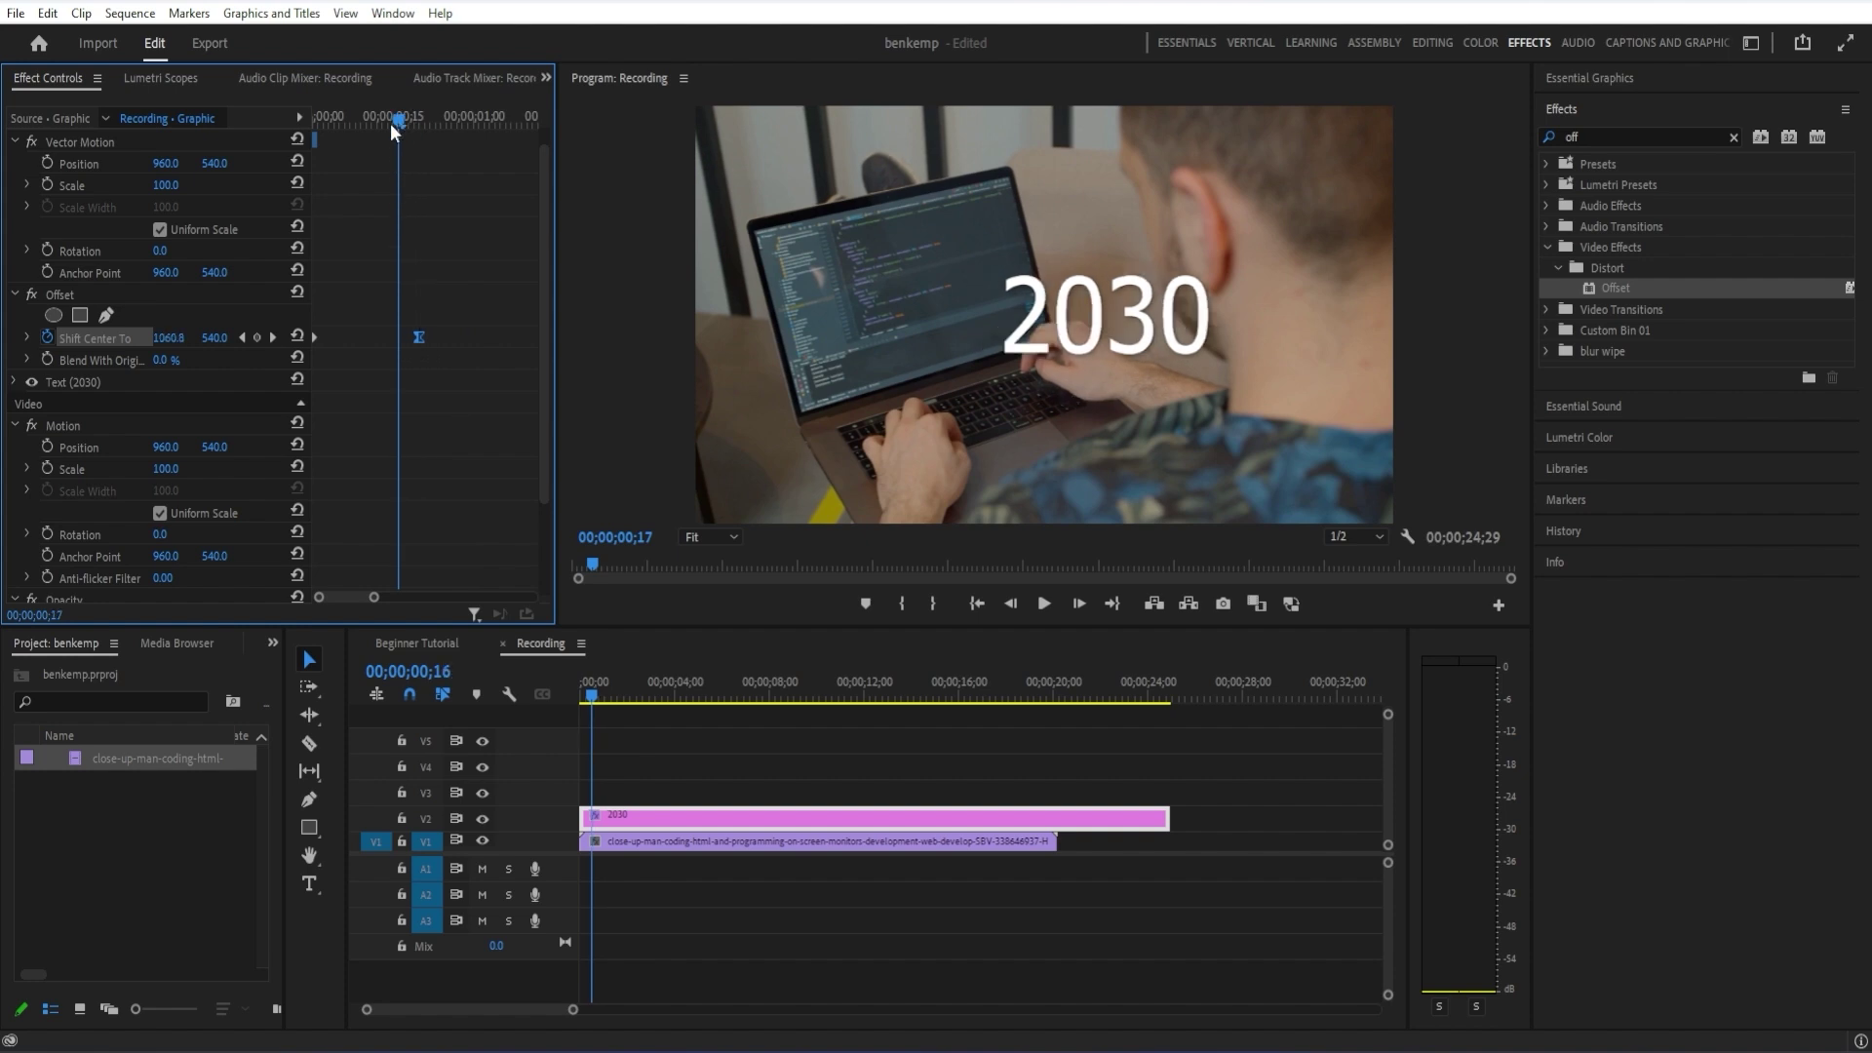
pyautogui.moveTo(390, 123)
pyautogui.mouseDown()
pyautogui.moveTo(353, 143)
pyautogui.moveTo(374, 142)
pyautogui.mouseUp()
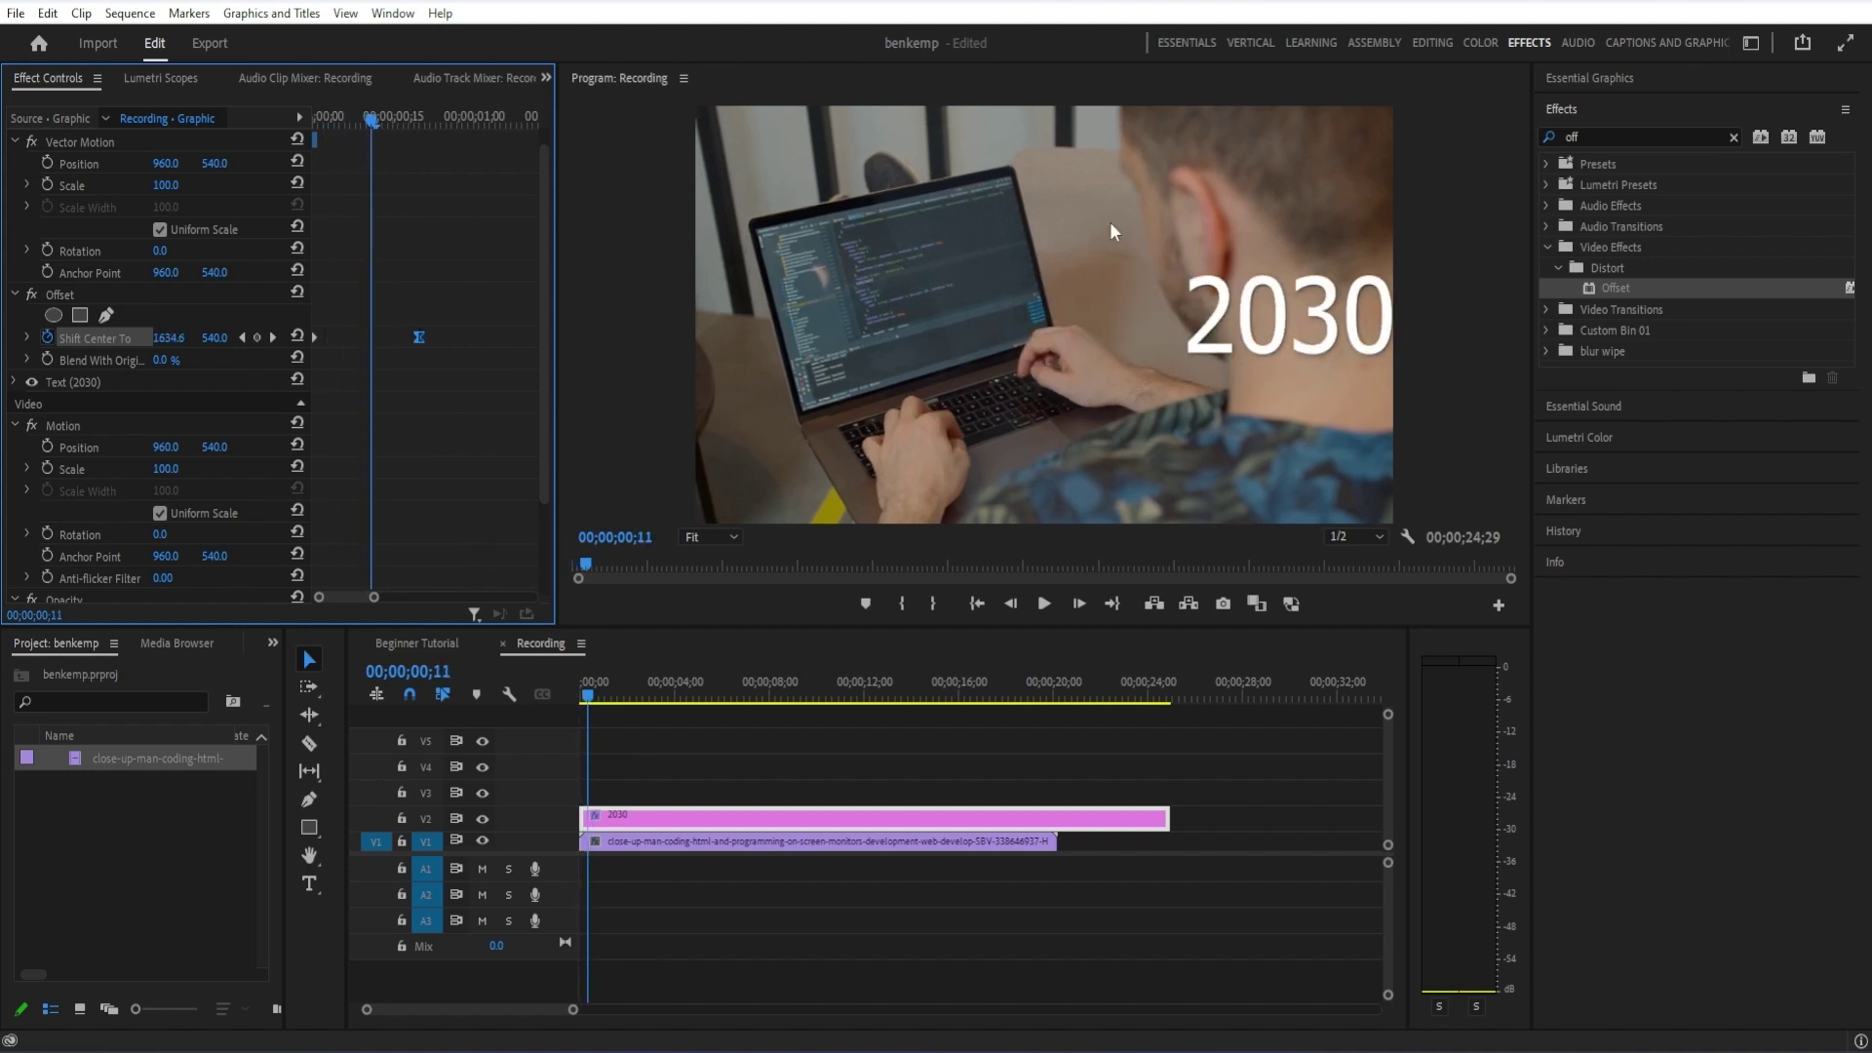
pyautogui.moveTo(374, 126); pyautogui.dragTo(415, 125)
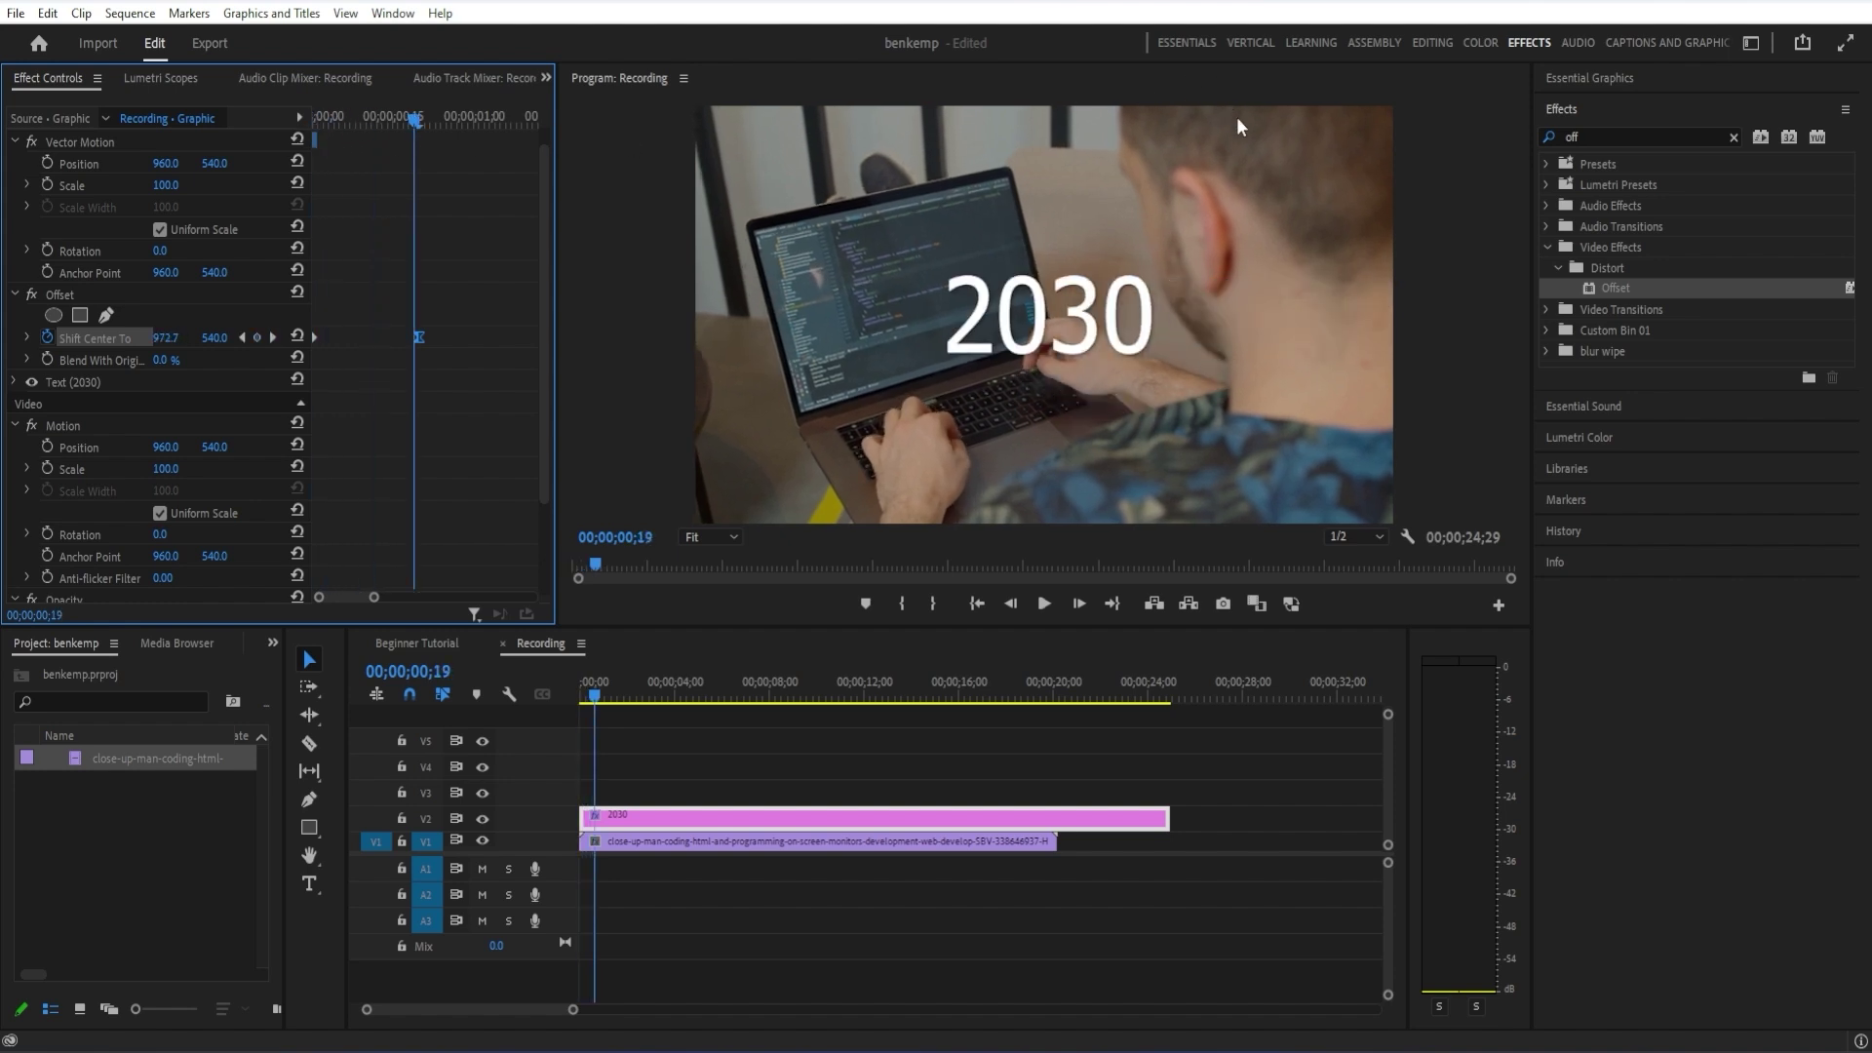
pyautogui.click(1567, 134)
pyautogui.write('gaus')
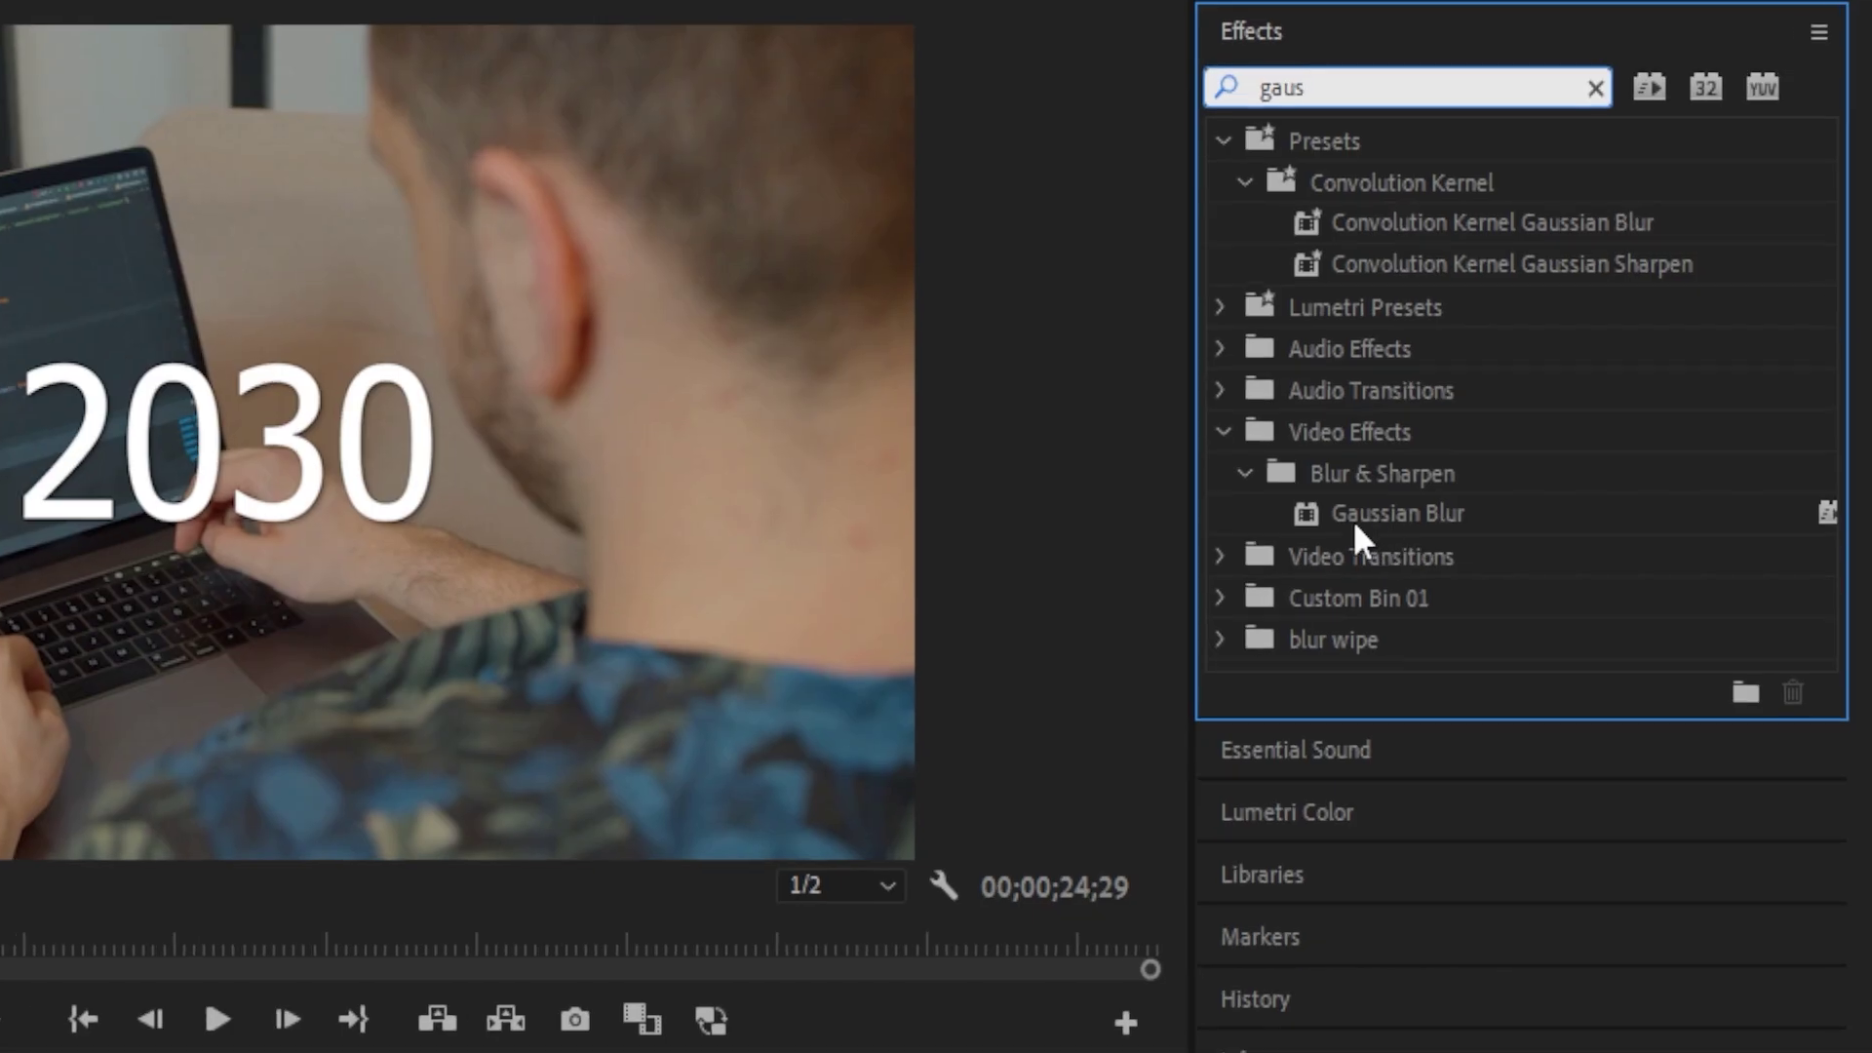
# Apply Gaussian Blur to the V2 2030 clip with Blur Dimensions set to Horizontal
pyautogui.click(1612, 349)
pyautogui.moveTo(885, 682); pyautogui.dragTo(688, 819)
pyautogui.scroll(-3, 330, 497)
pyautogui.scroll(-3, 330, 497)
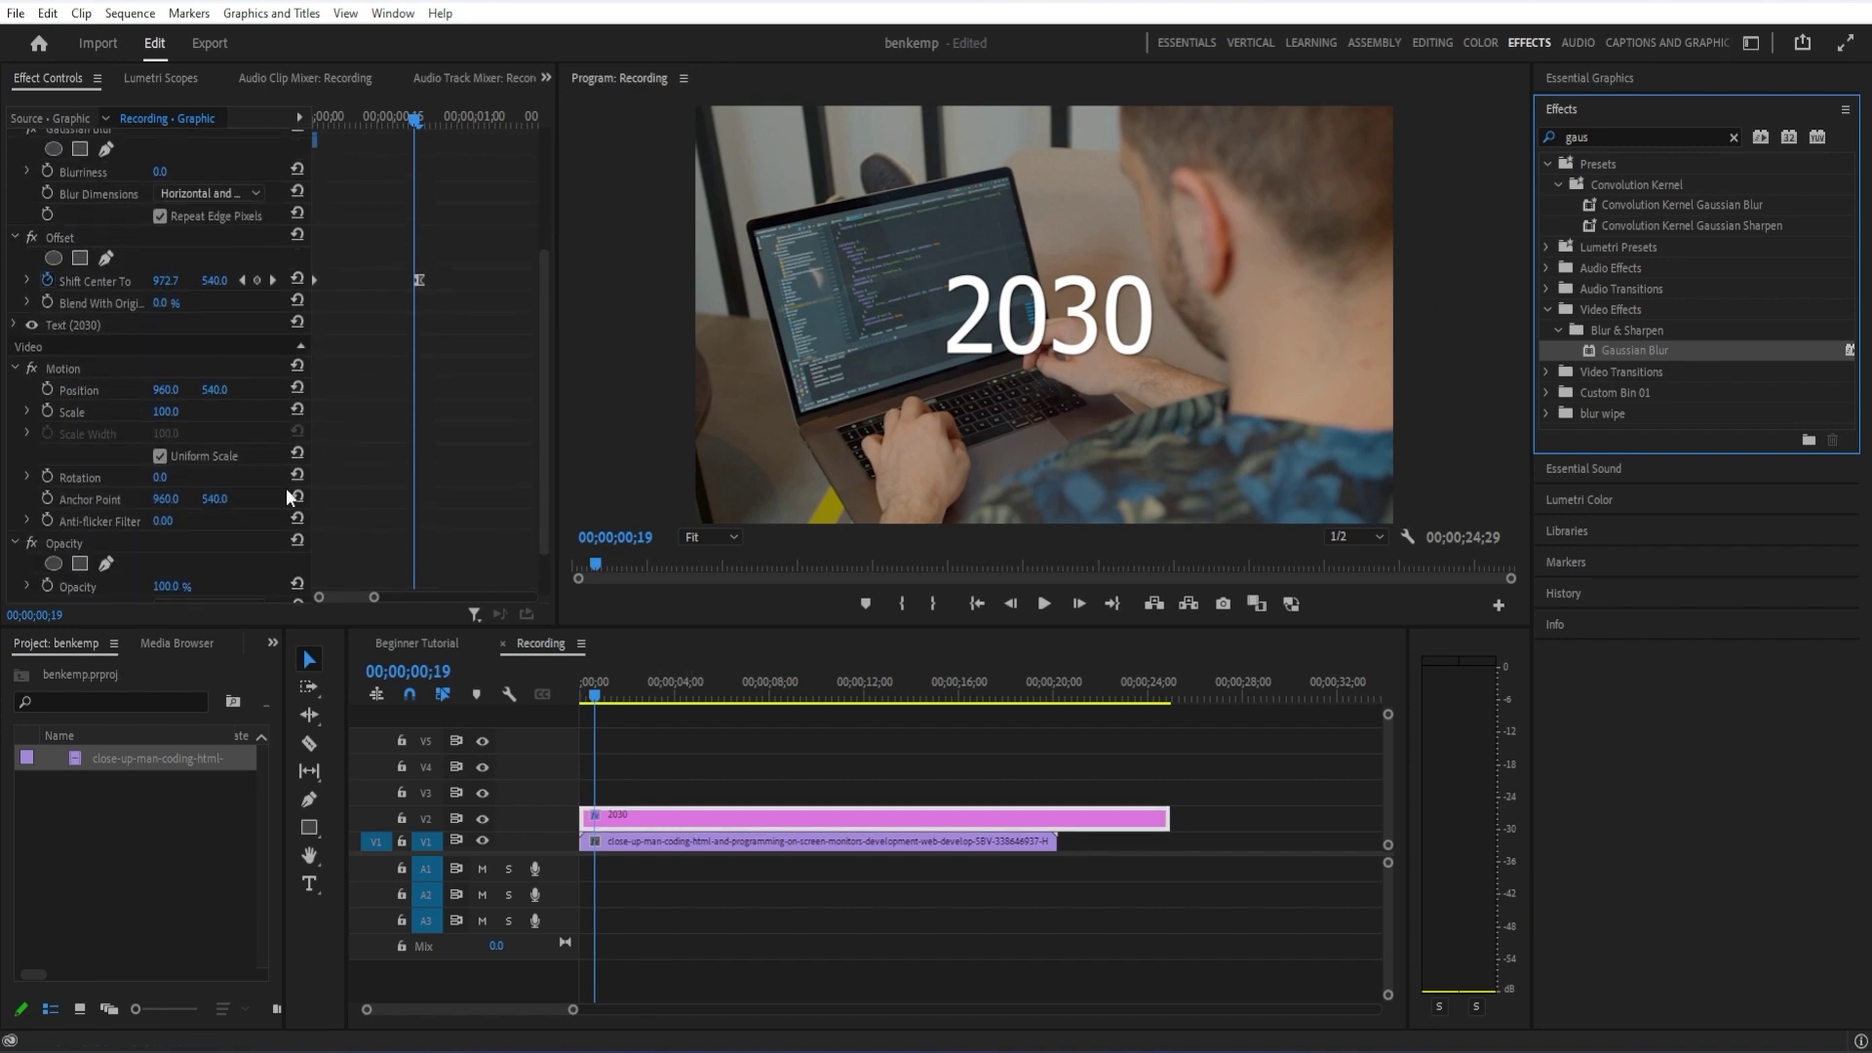
pyautogui.scroll(6, 193, 479)
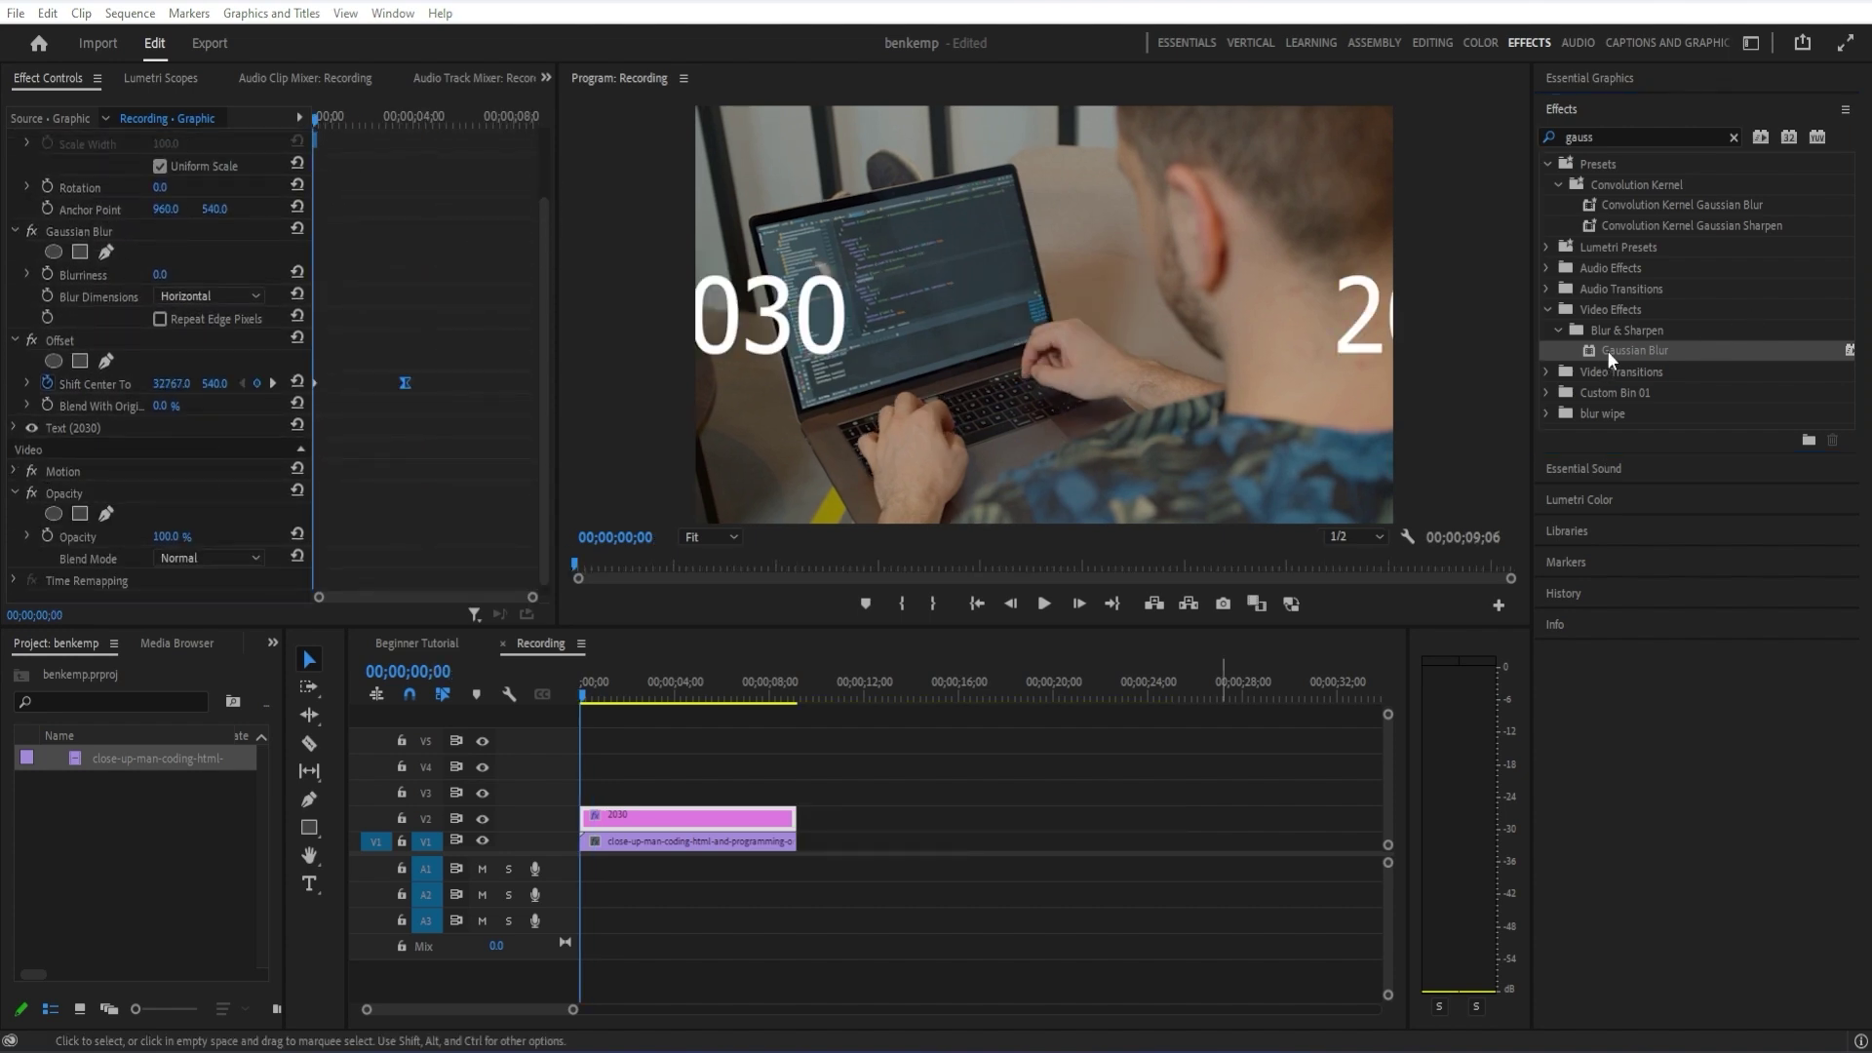
pyautogui.click(122, 229)
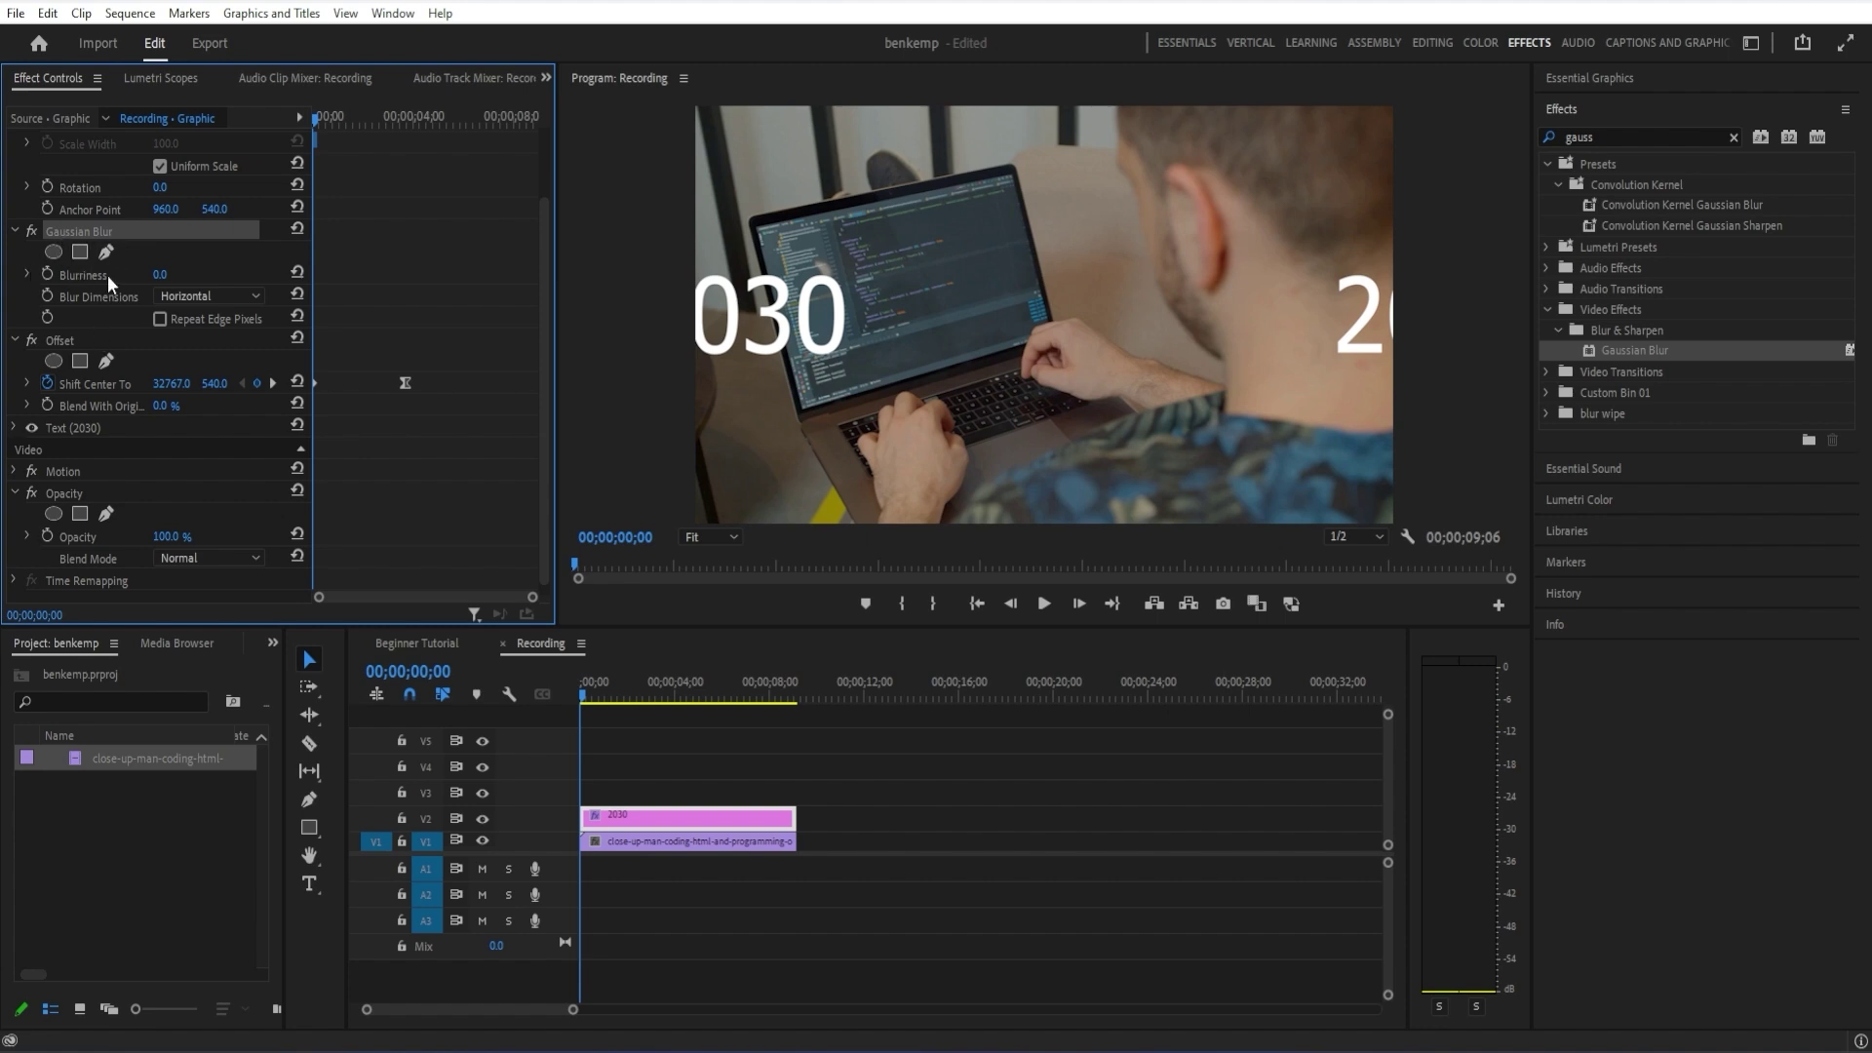
# Keyframe Blurriness at 30000 at the clip start
pyautogui.click(49, 273)
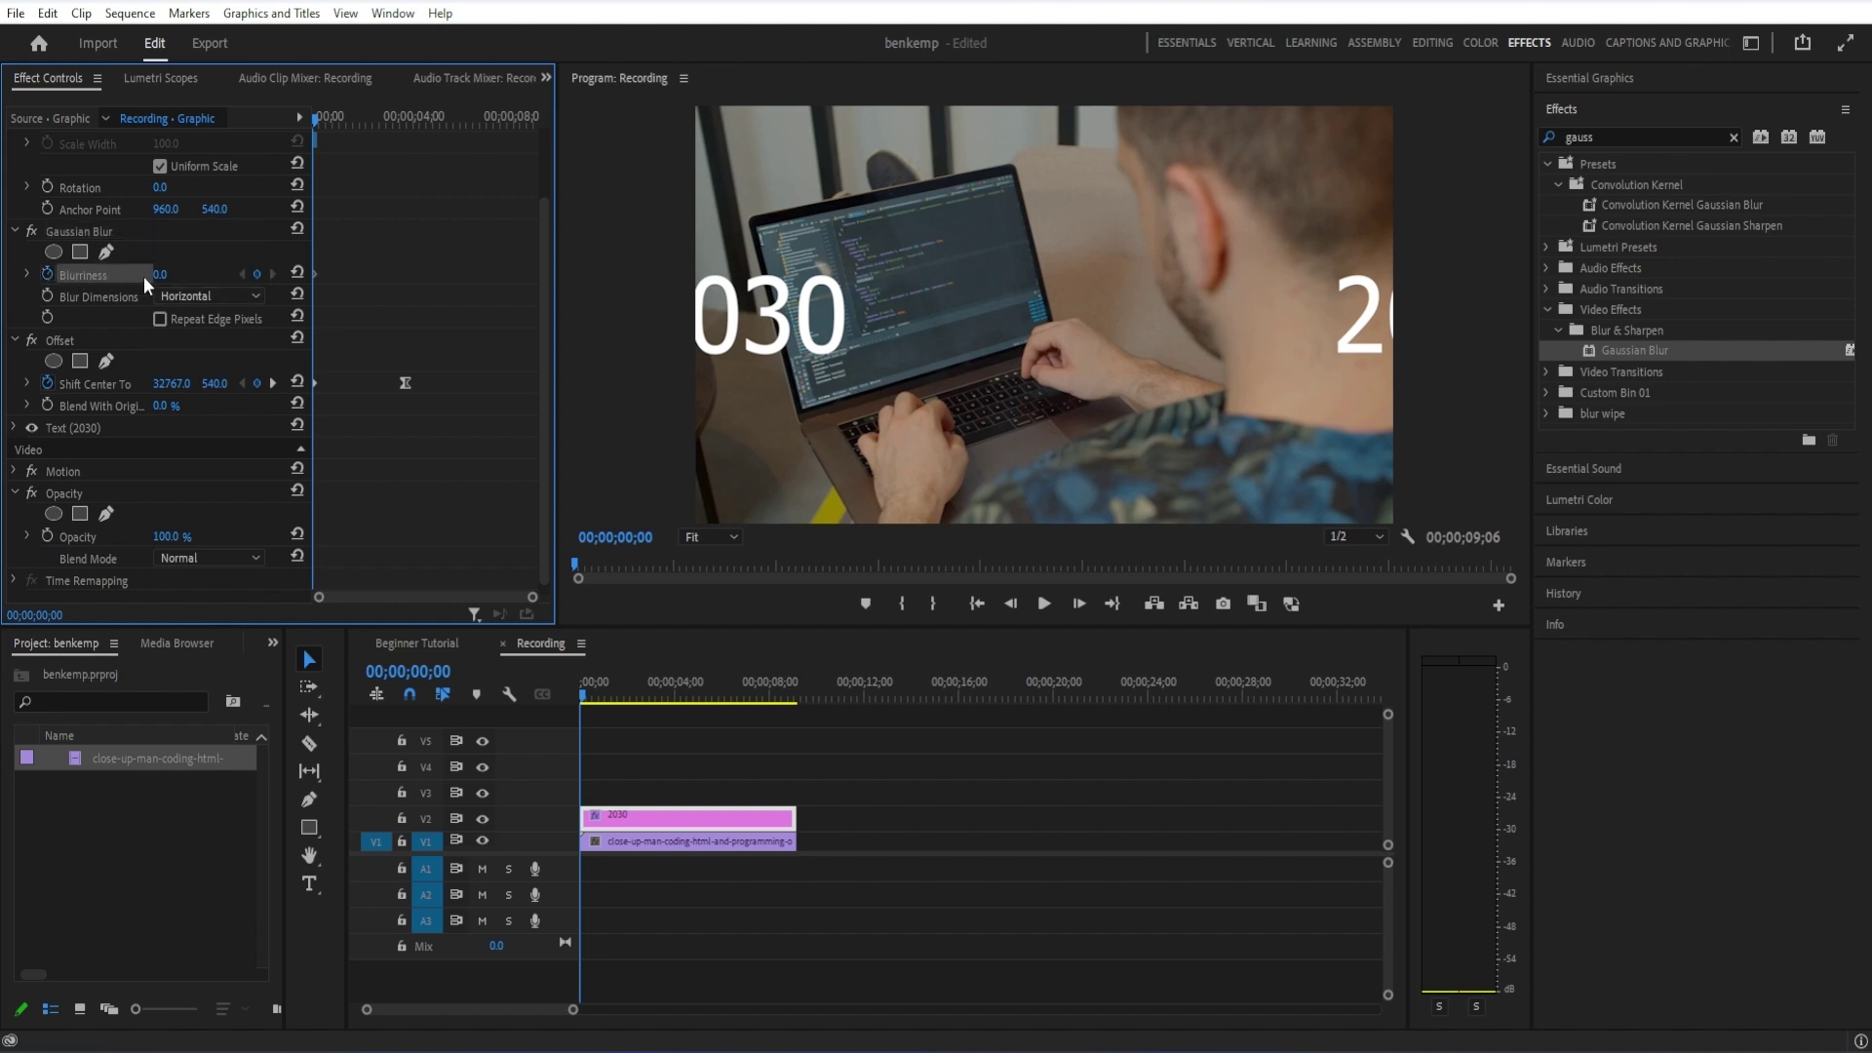
pyautogui.click(160, 274)
pyautogui.write('3000000')
pyautogui.press('Return')
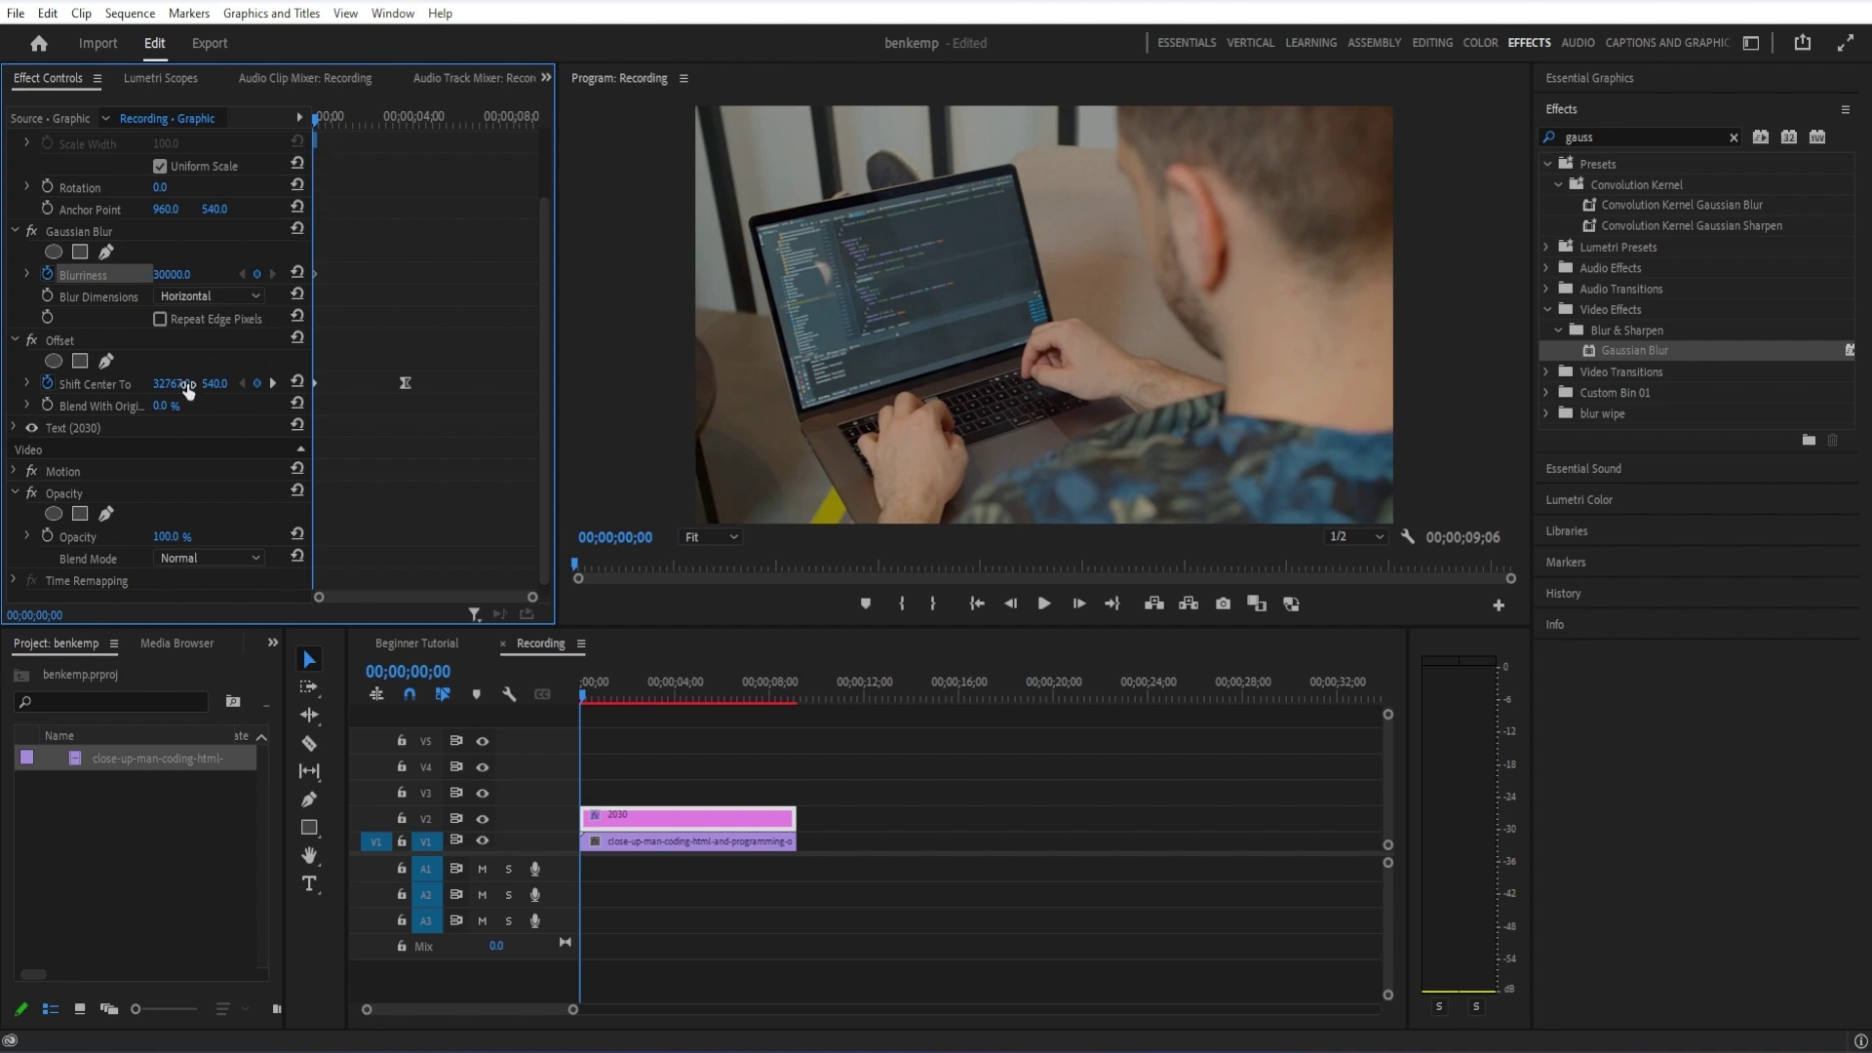
# Add a Blurriness 0 keyframe at the Offset landing keyframe and scrub to preview
pyautogui.click(269, 384)
pyautogui.click(271, 383)
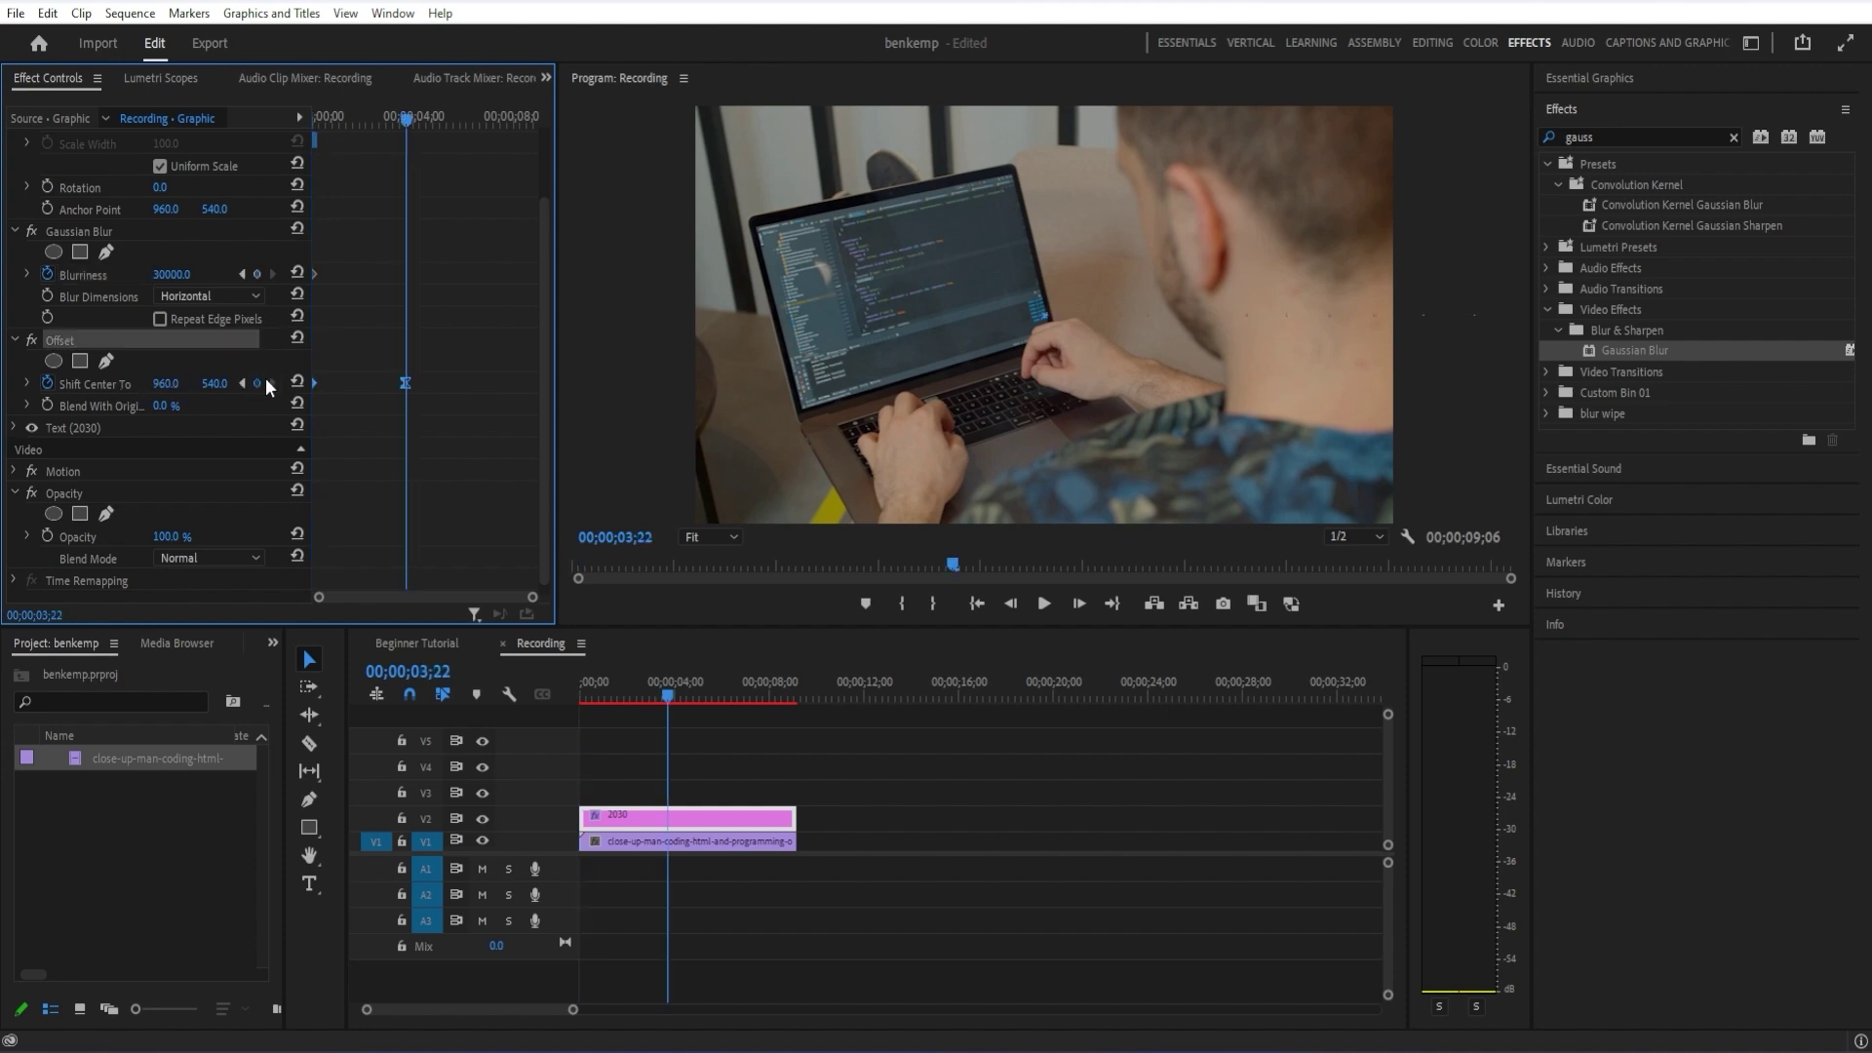
pyautogui.click(301, 272)
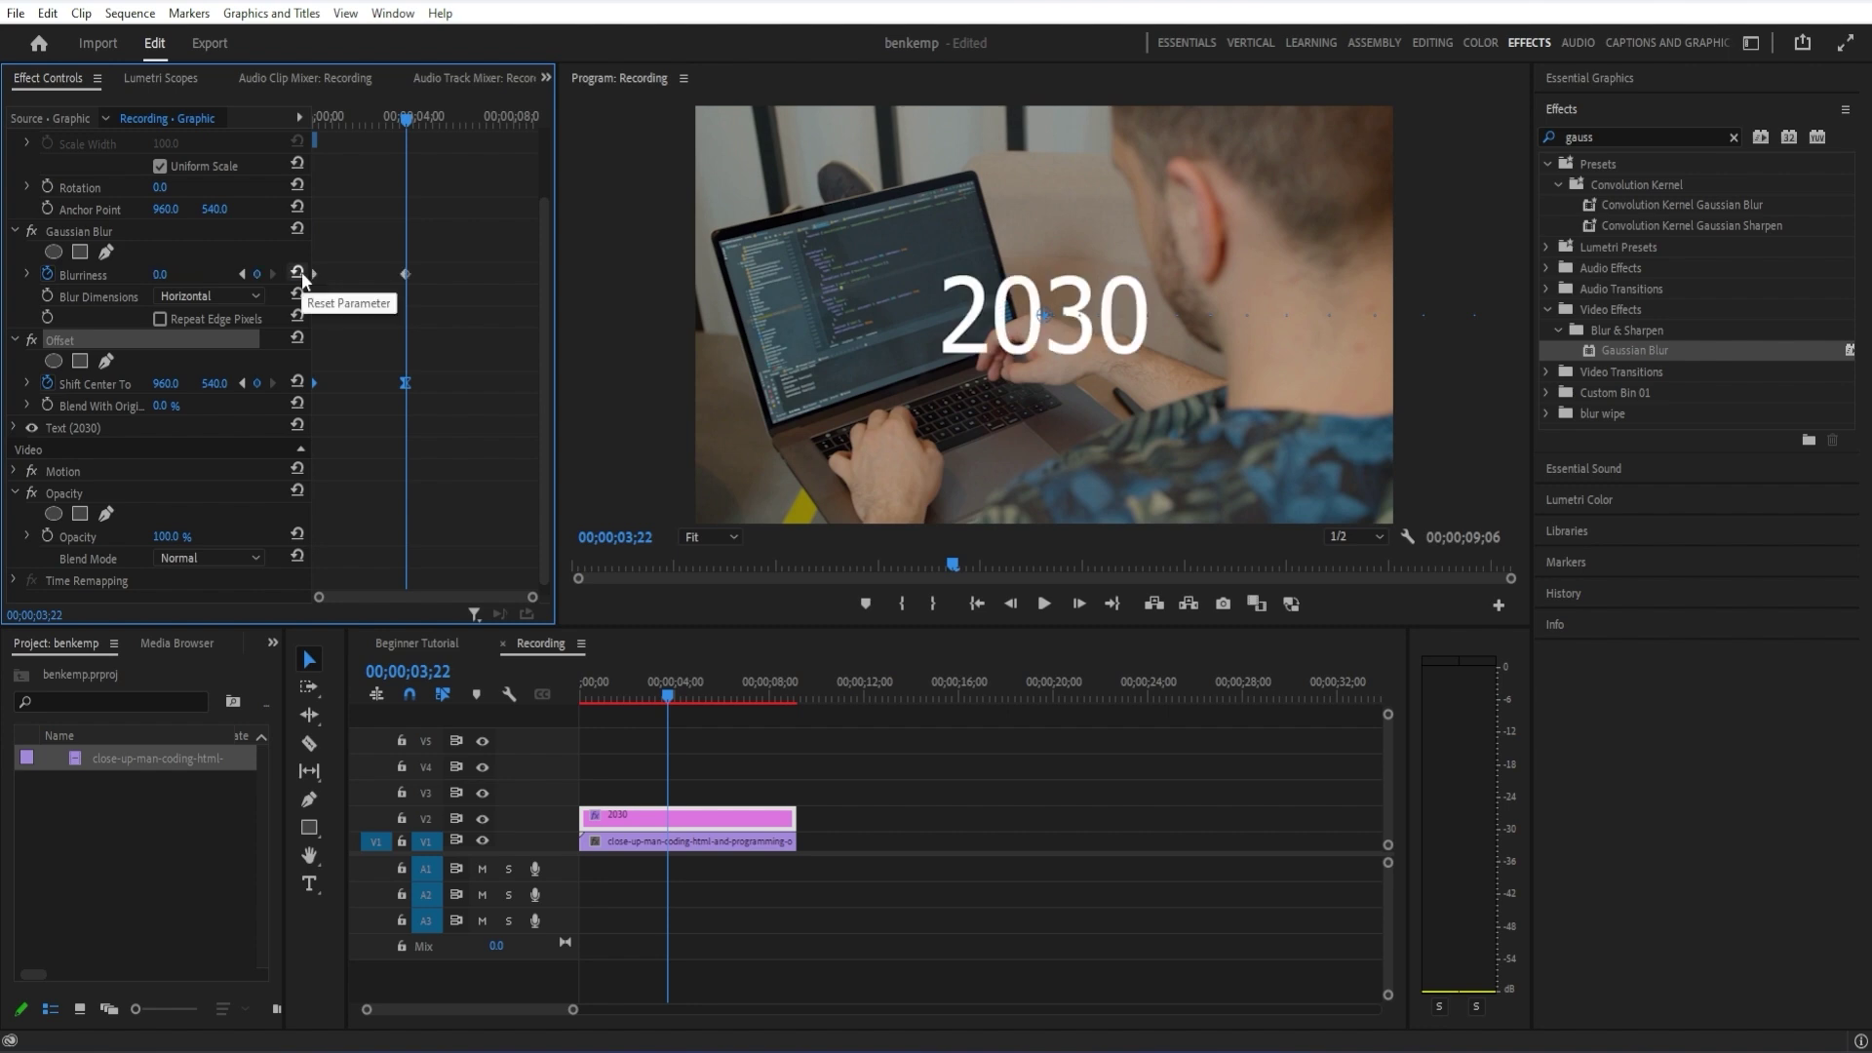
pyautogui.click(403, 117)
pyautogui.moveTo(406, 119); pyautogui.dragTo(312, 142)
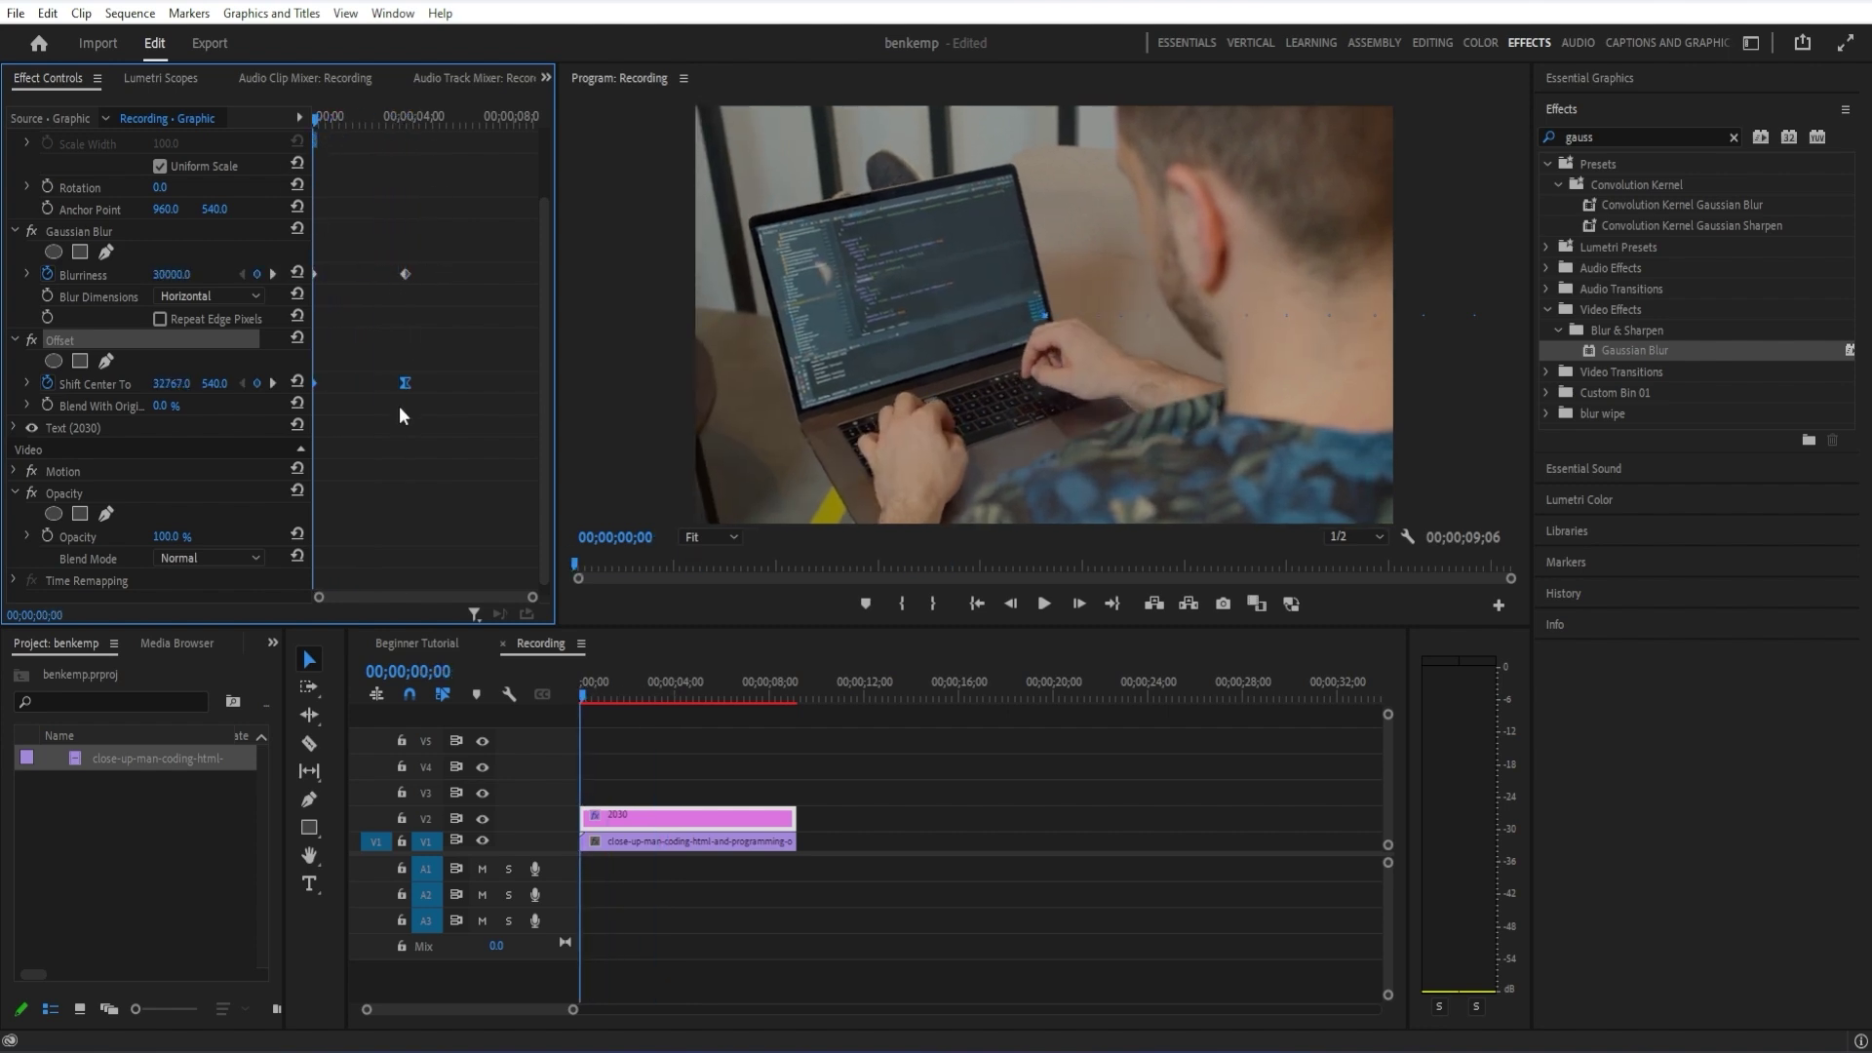
pyautogui.click(404, 273)
pyautogui.moveTo(319, 127); pyautogui.dragTo(290, 171)
# Move the blur and offset landing keyframes earlier together and replay the intro from the start
pyautogui.press('space')
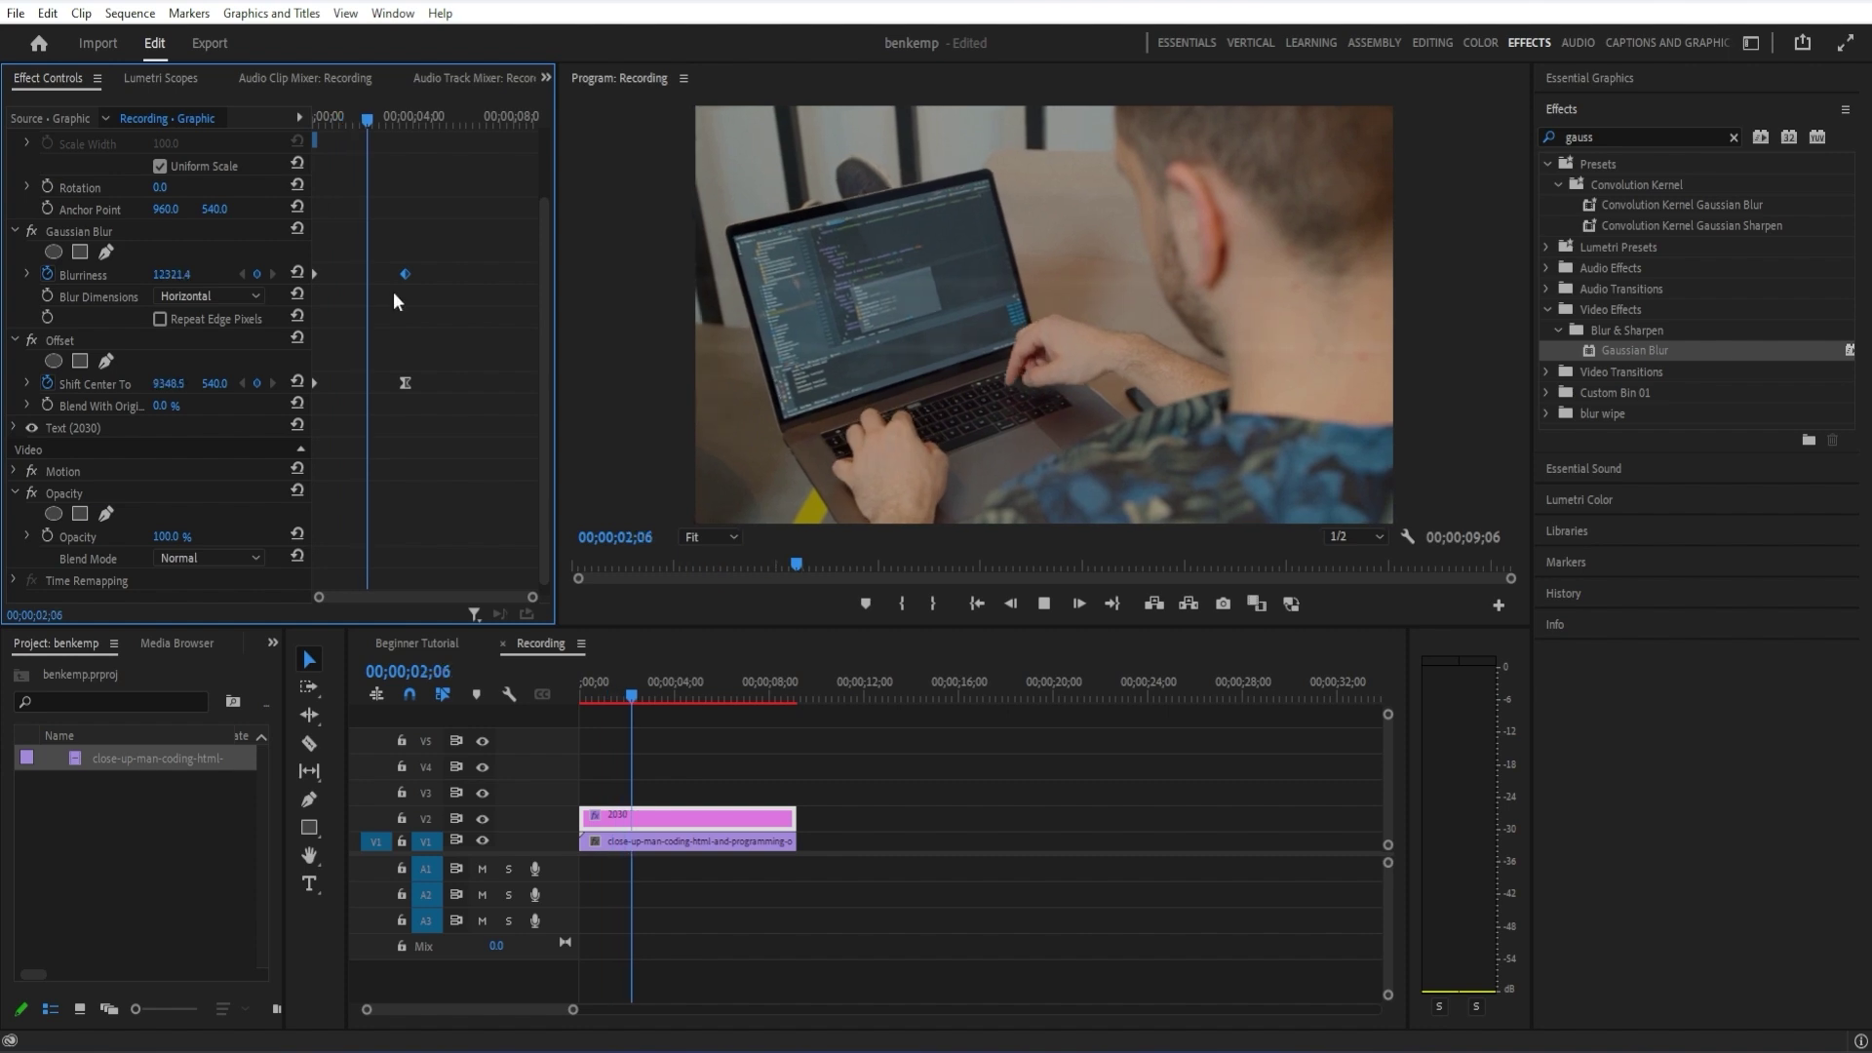
pyautogui.press('space')
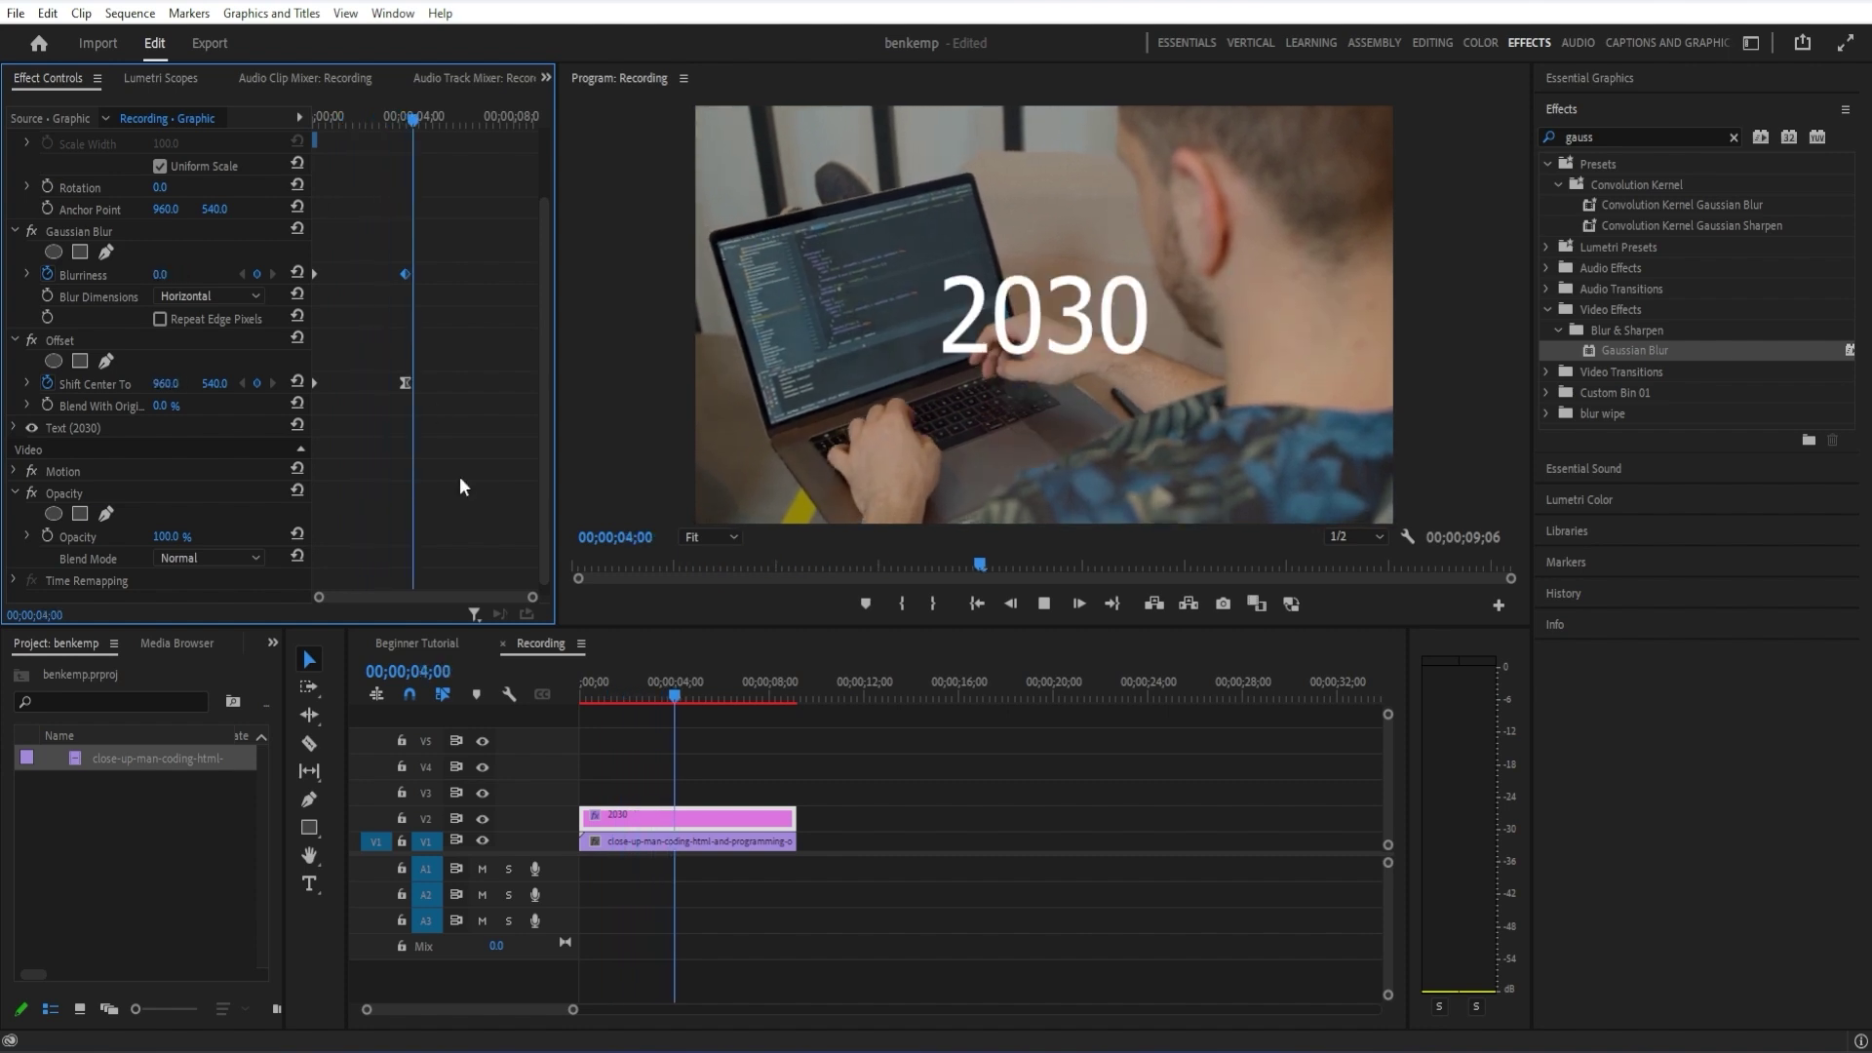
pyautogui.moveTo(399, 270); pyautogui.dragTo(363, 267)
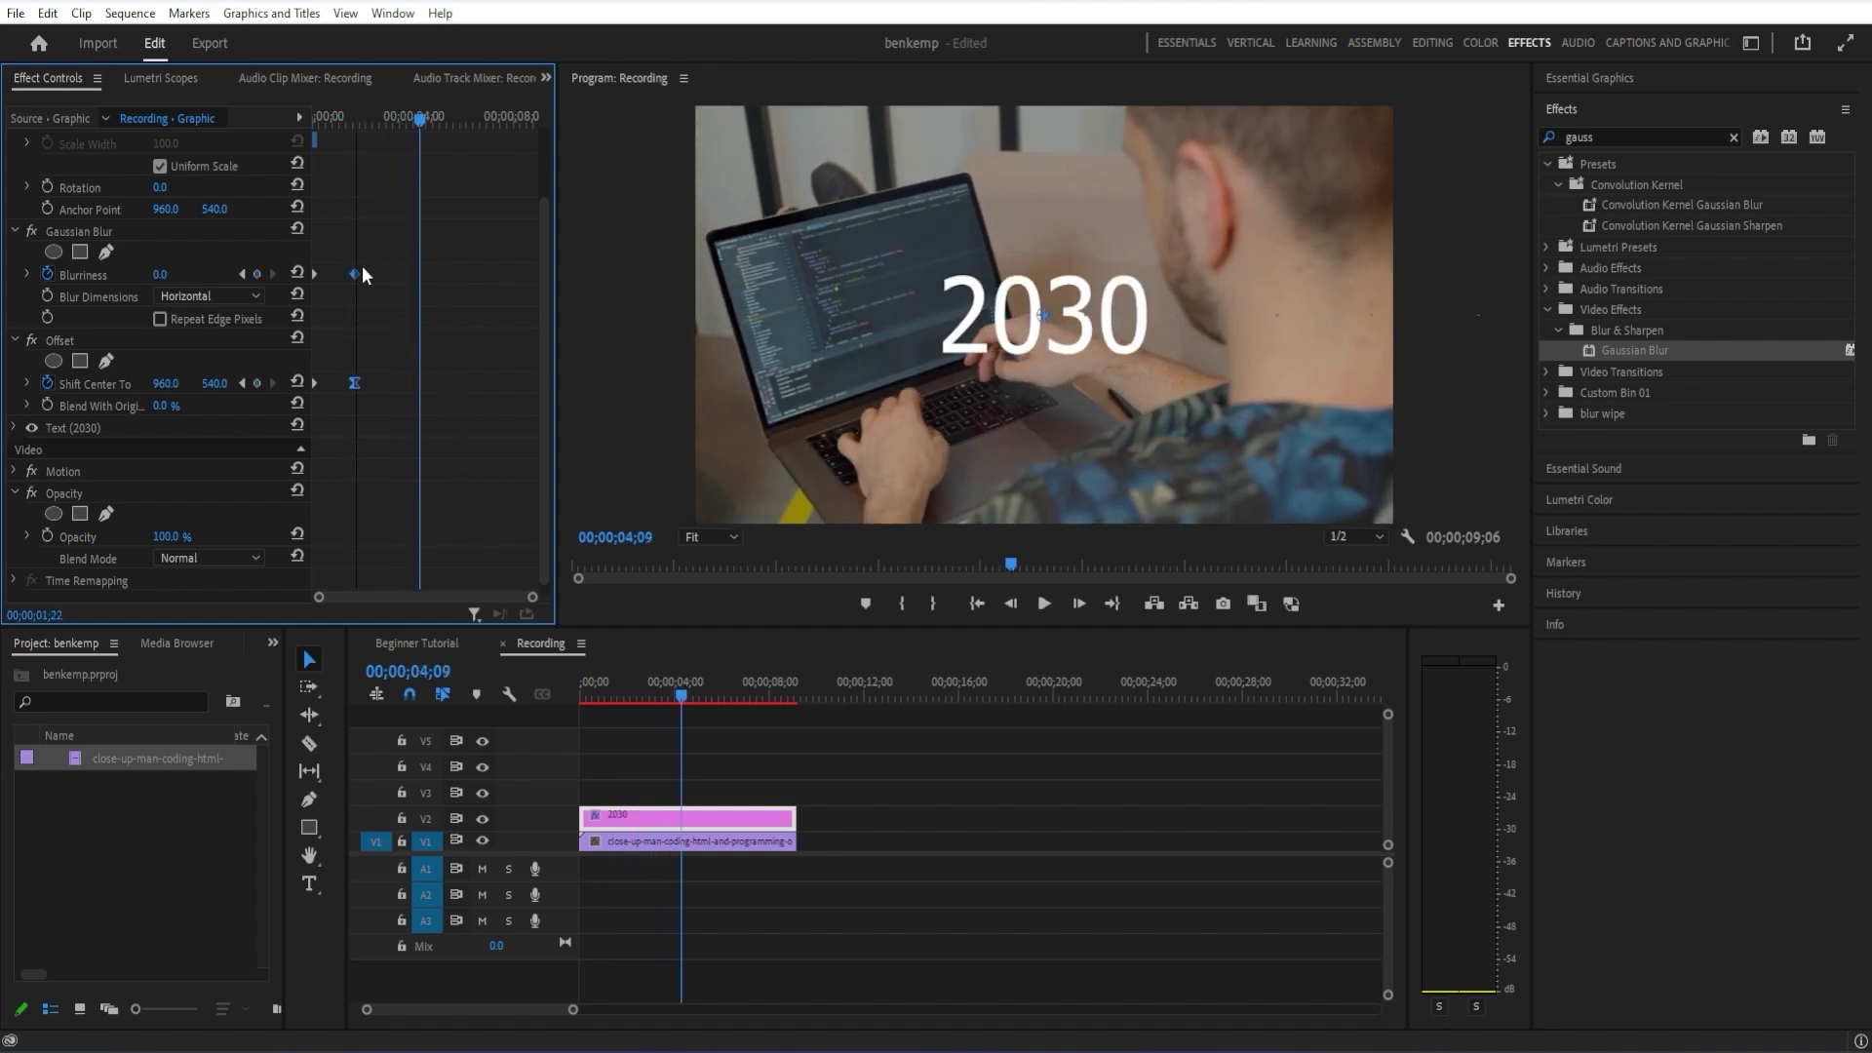
pyautogui.press('Home')
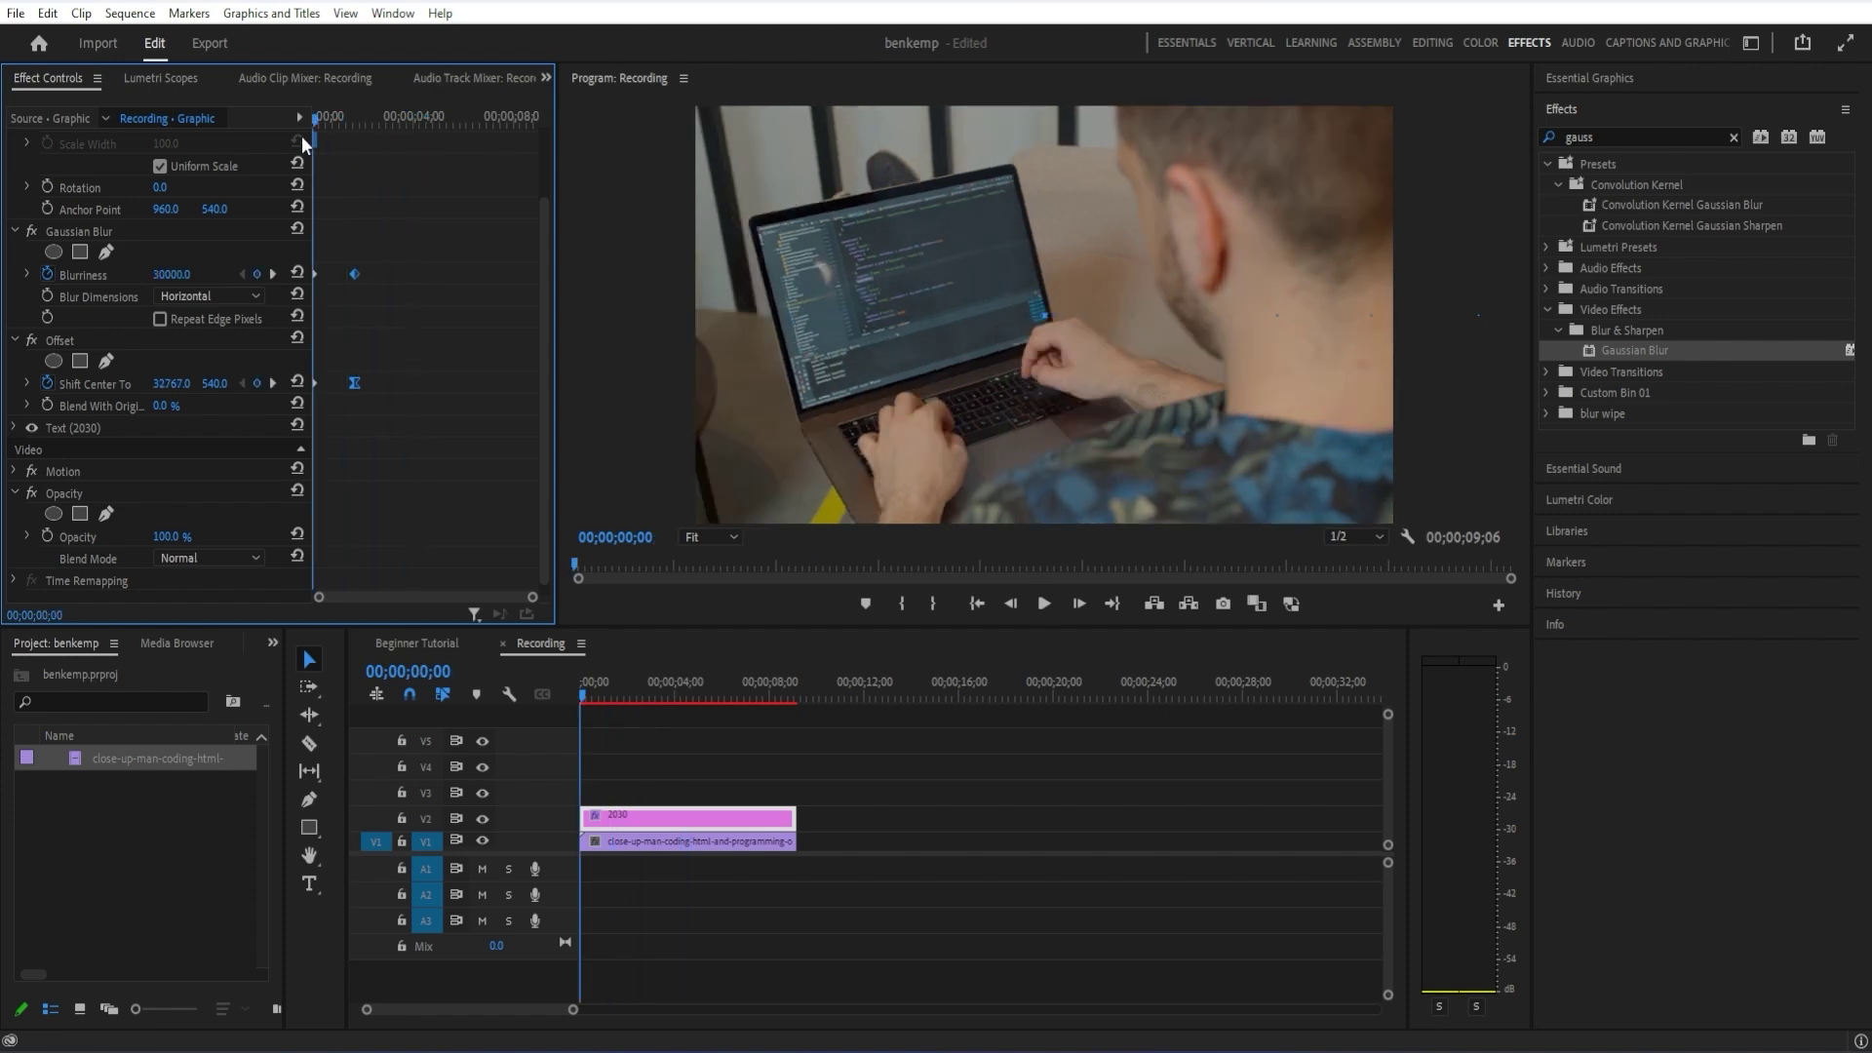
pyautogui.press('space')
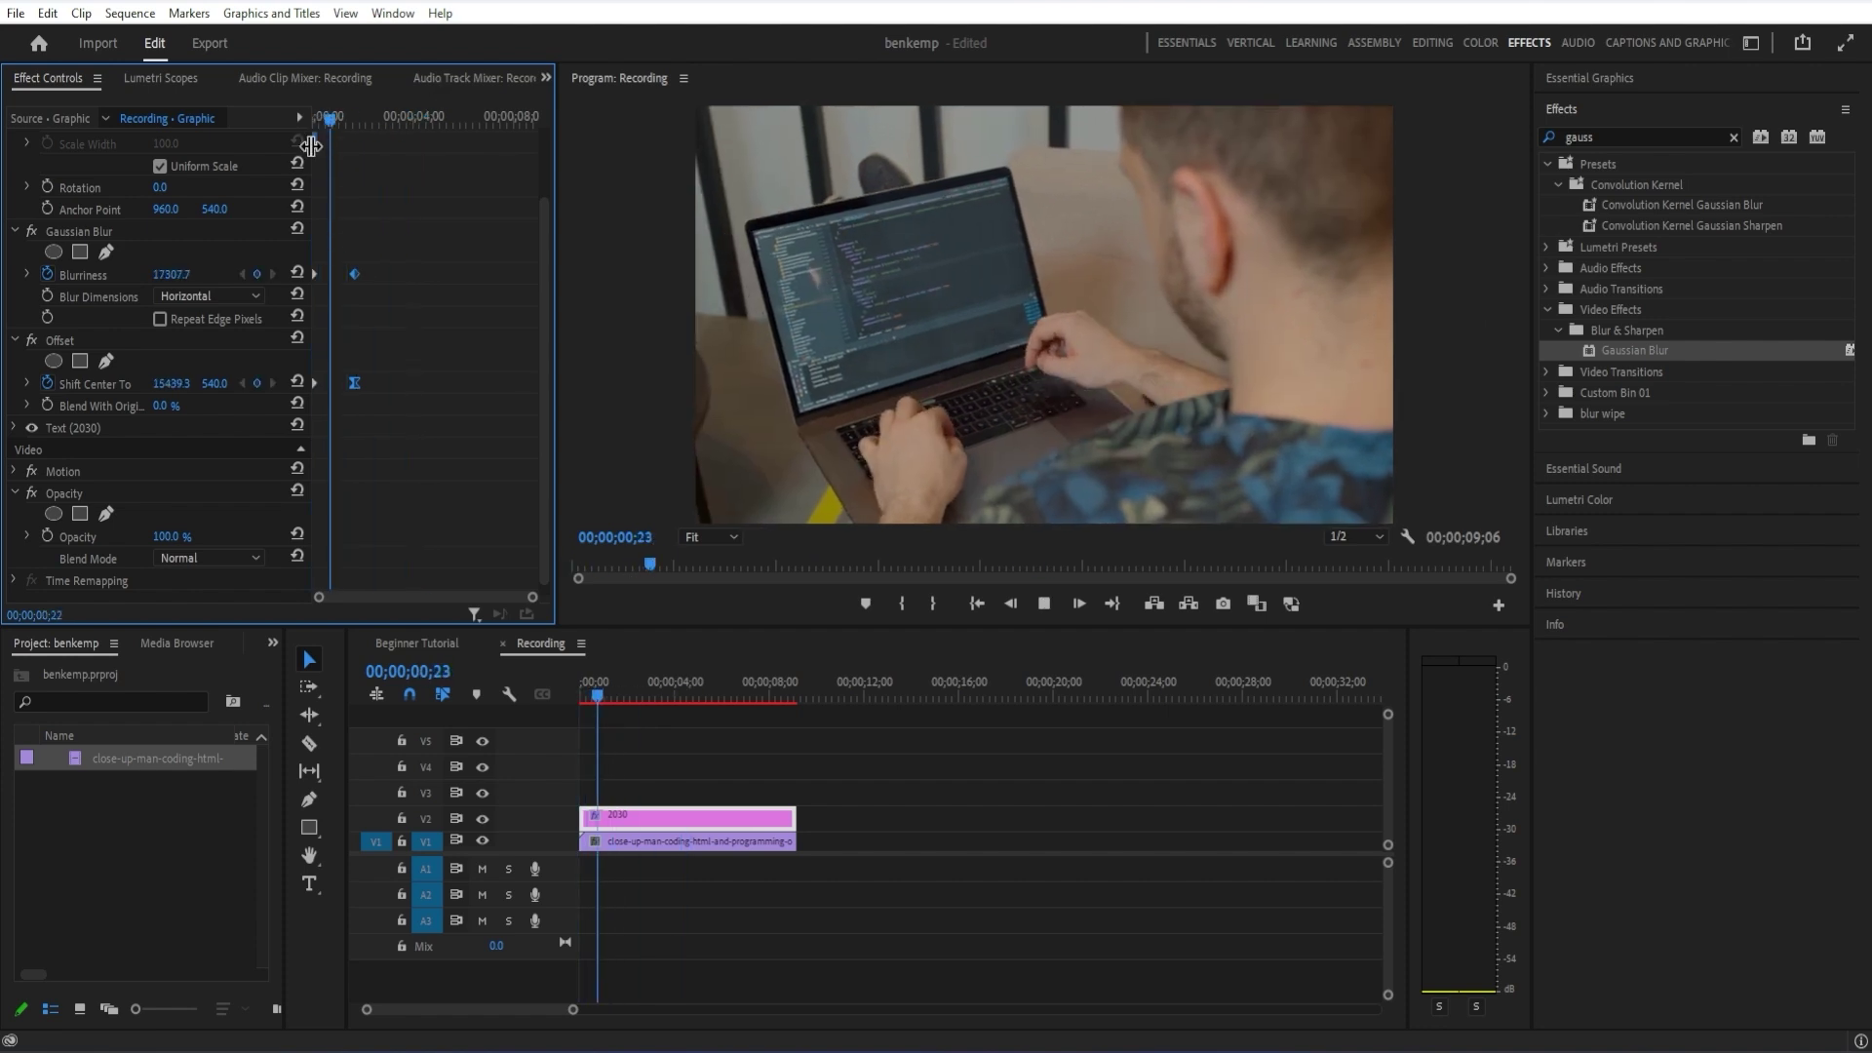
pyautogui.press('space')
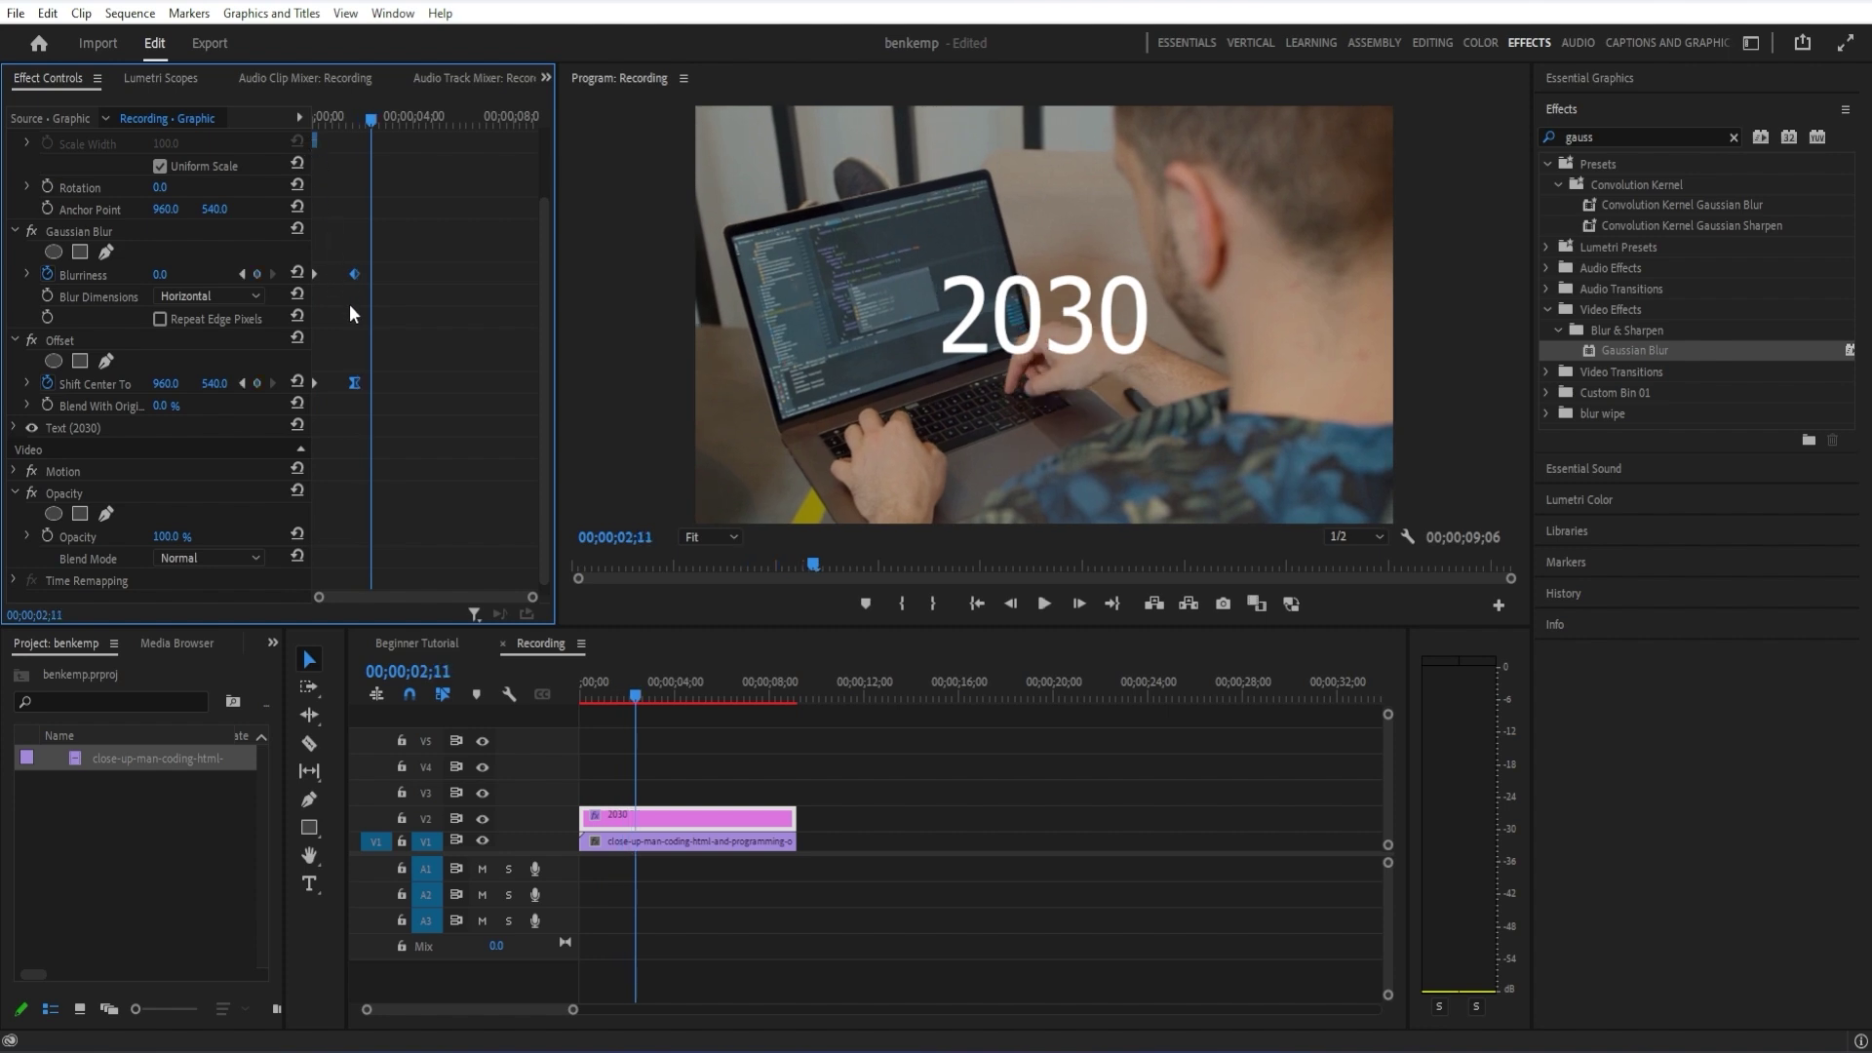
pyautogui.press('Home')
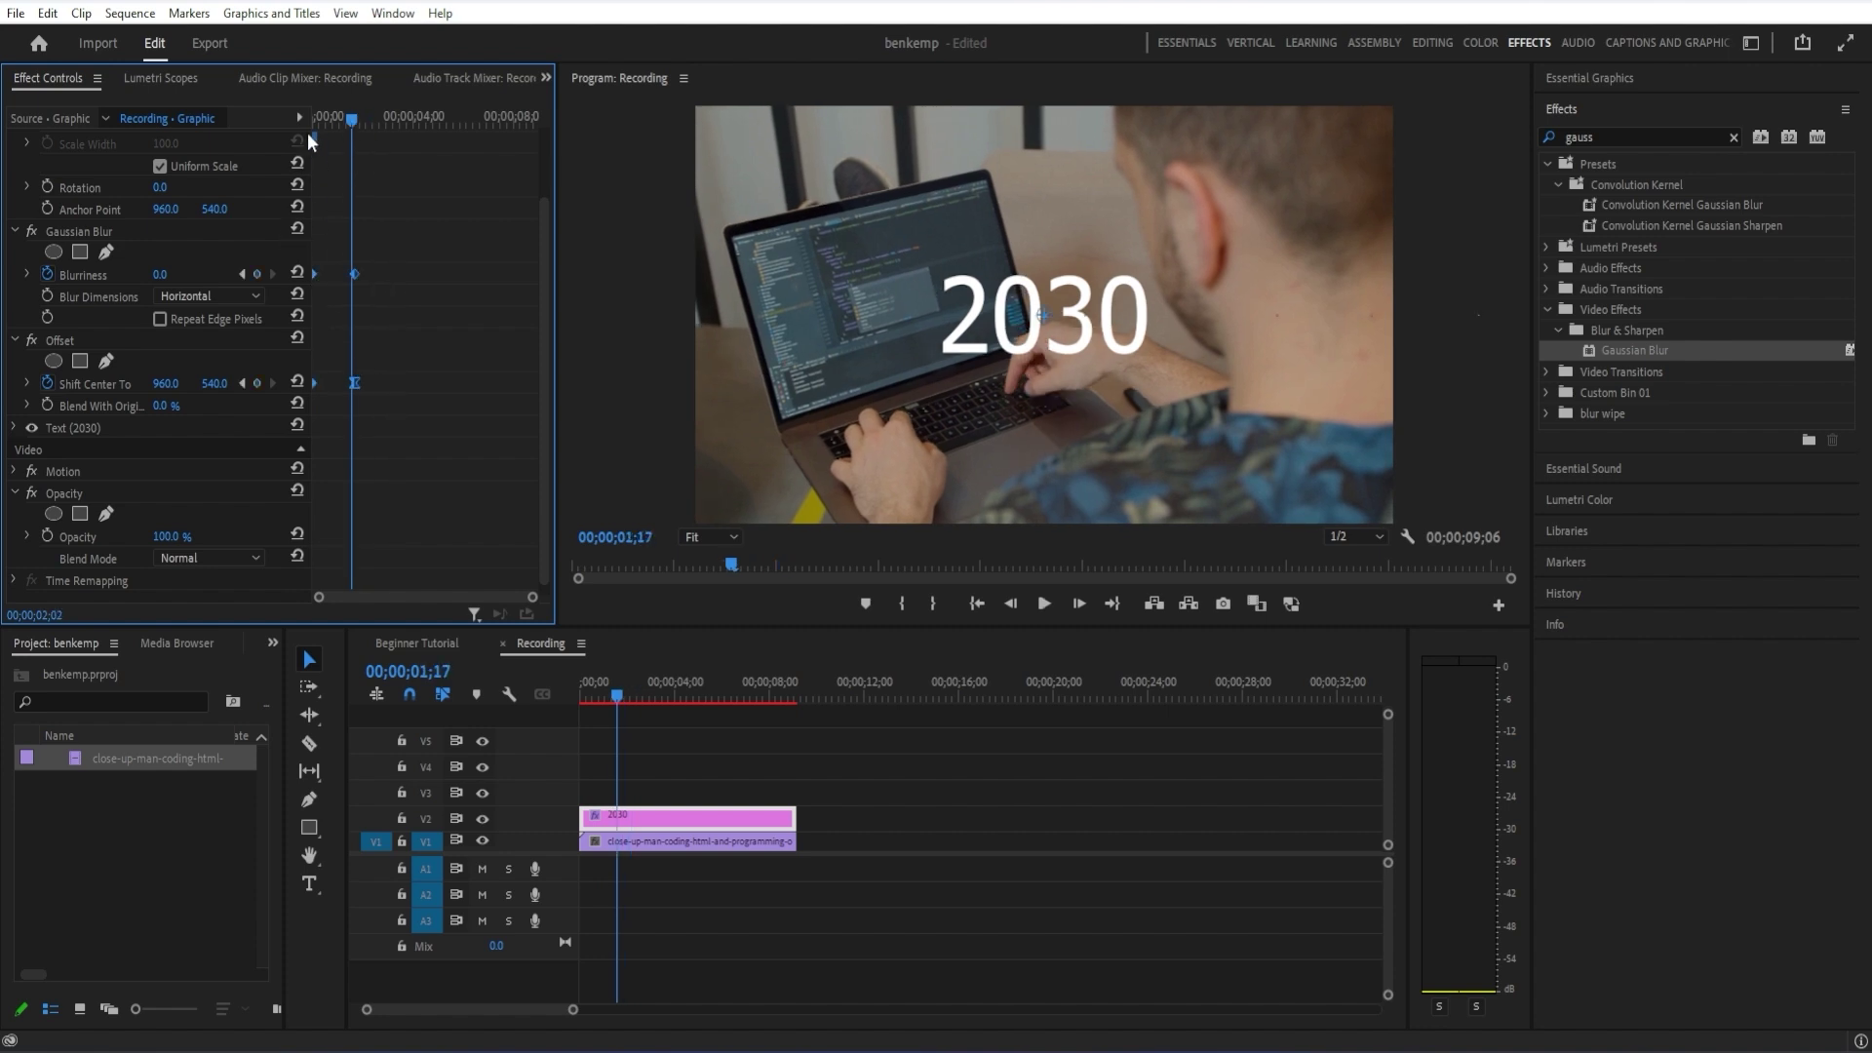
pyautogui.press('space')
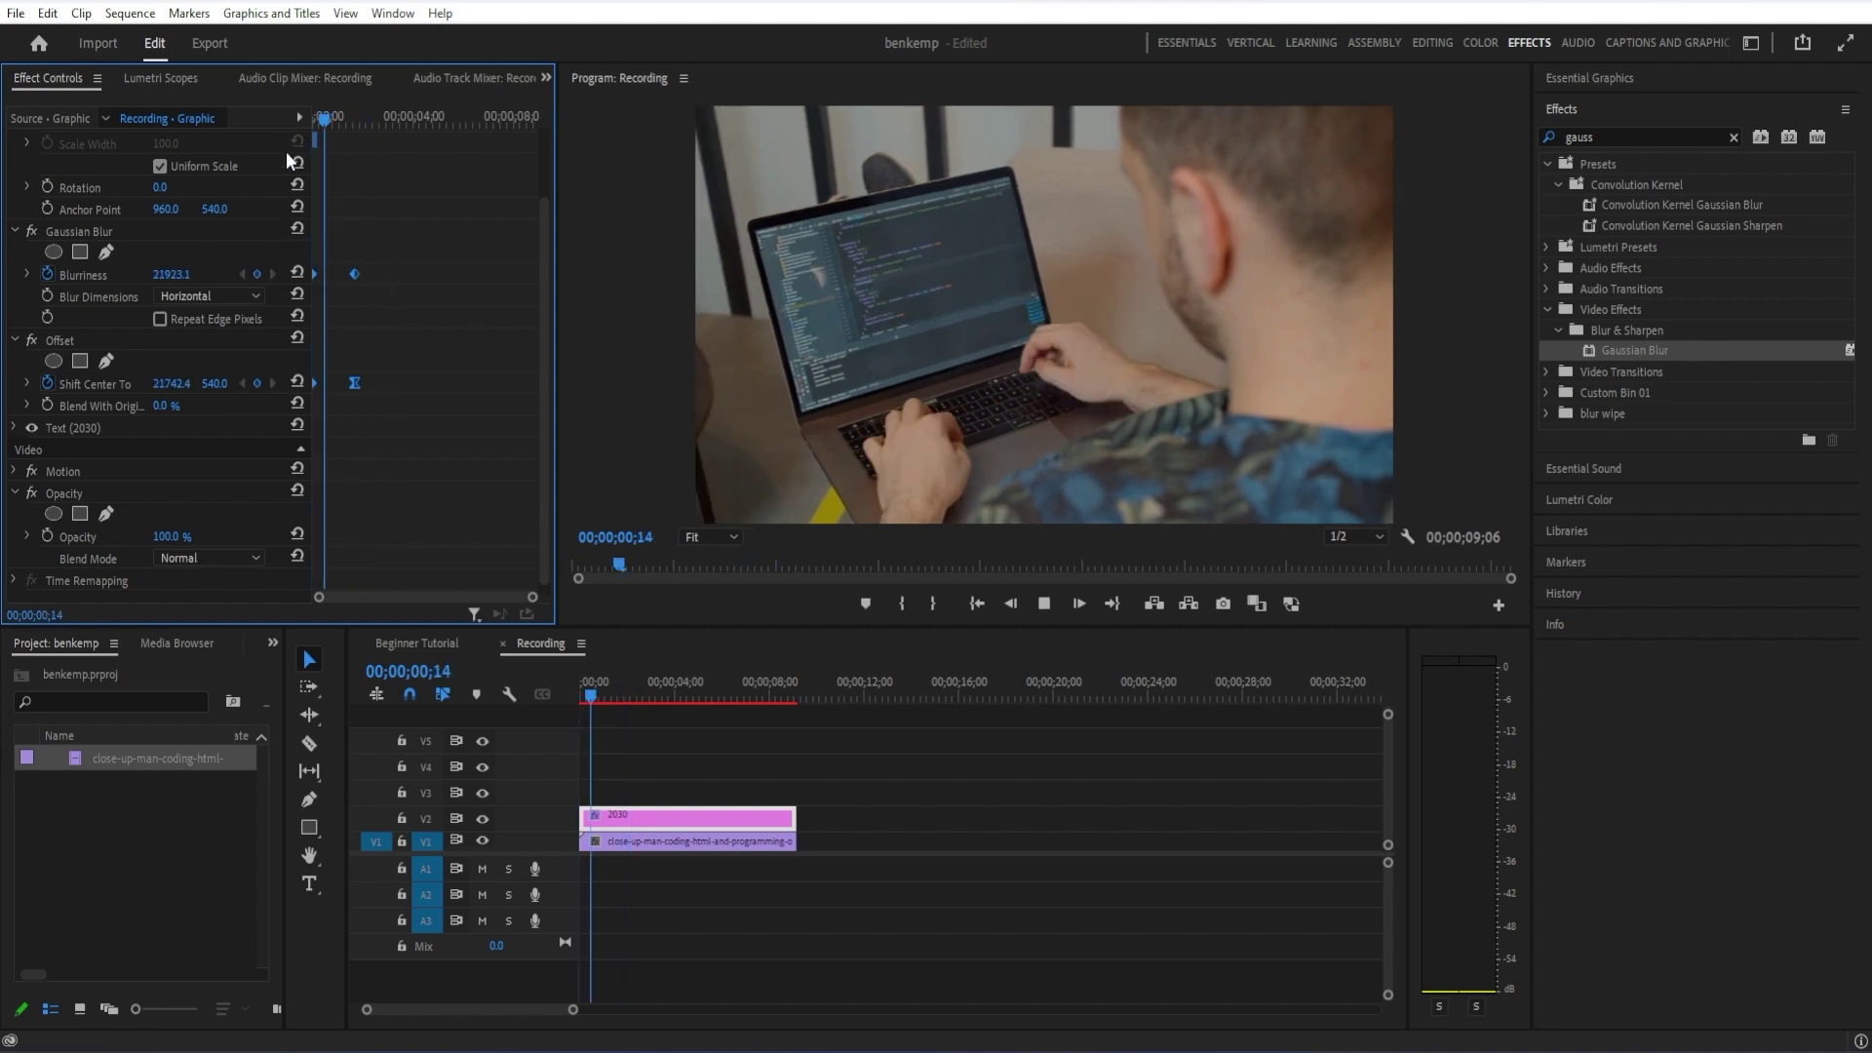
# Zoom the keyframe timeline to the clip end and paste the intro keyframes at 05;20
pyautogui.press('space')
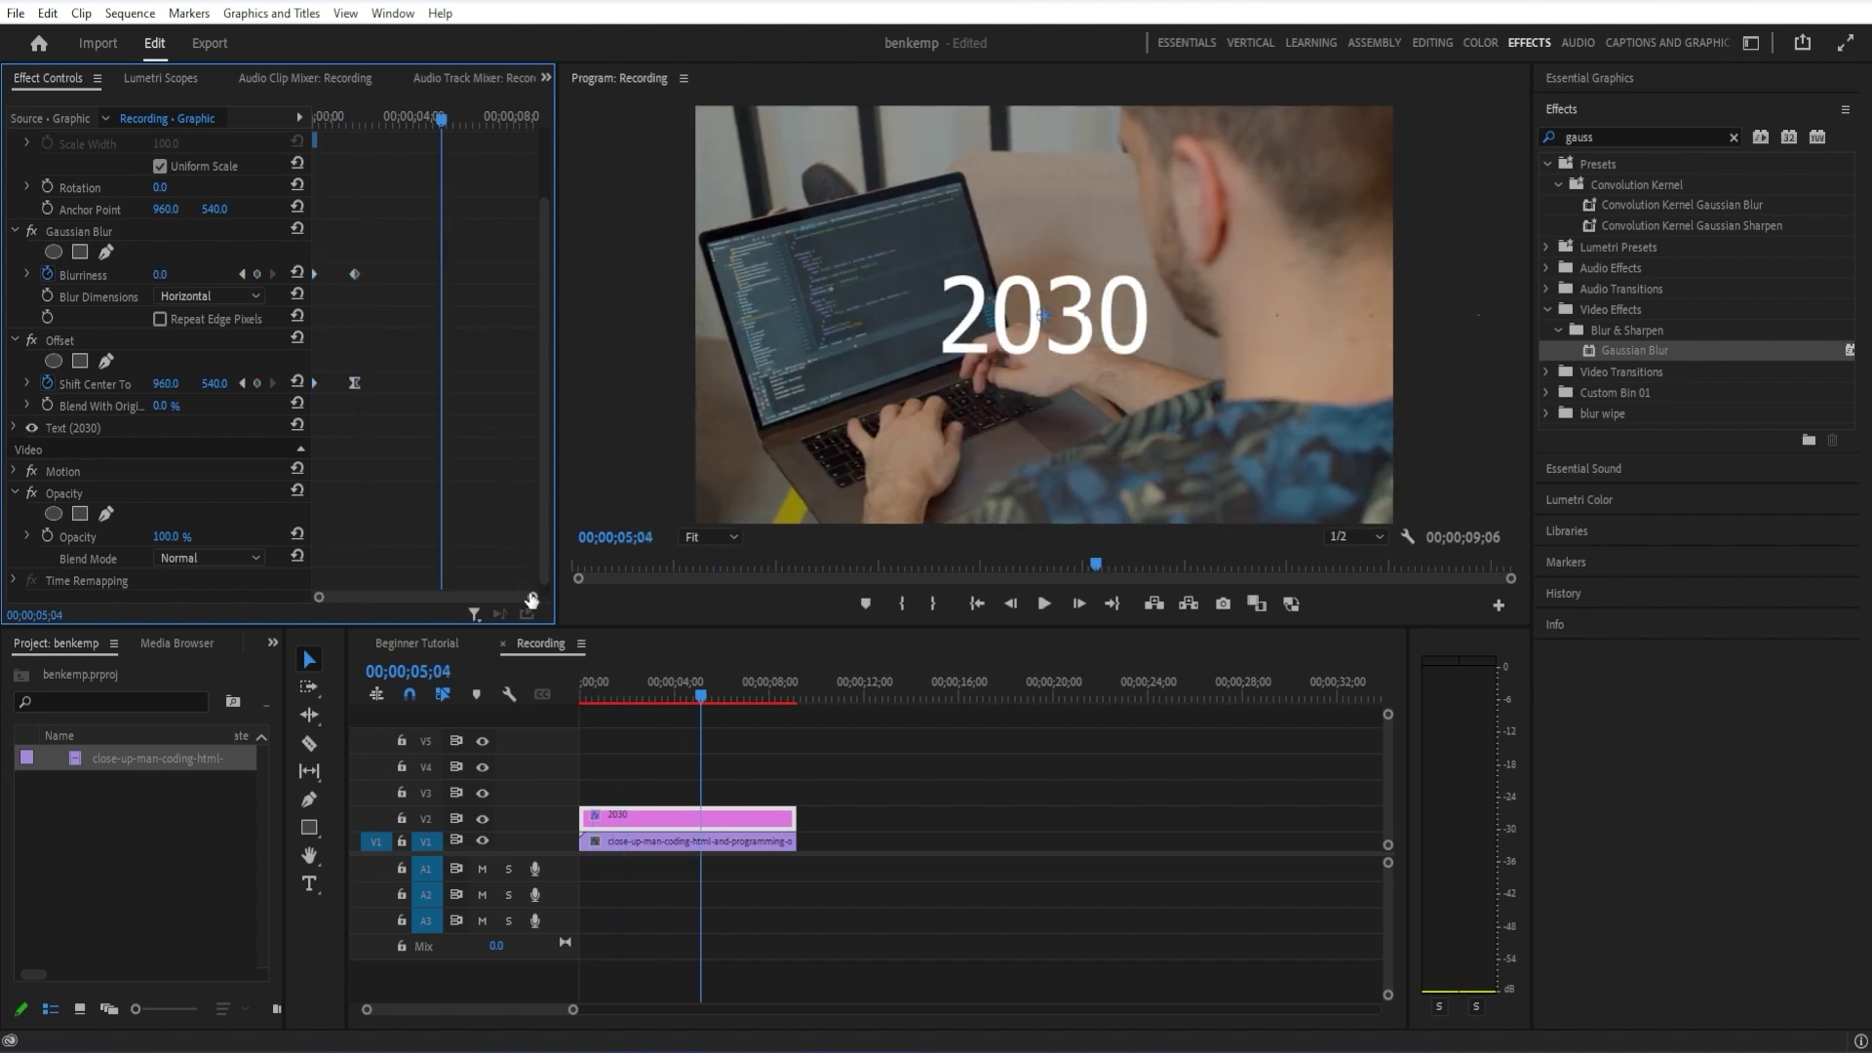
pyautogui.moveTo(532, 599); pyautogui.dragTo(552, 601)
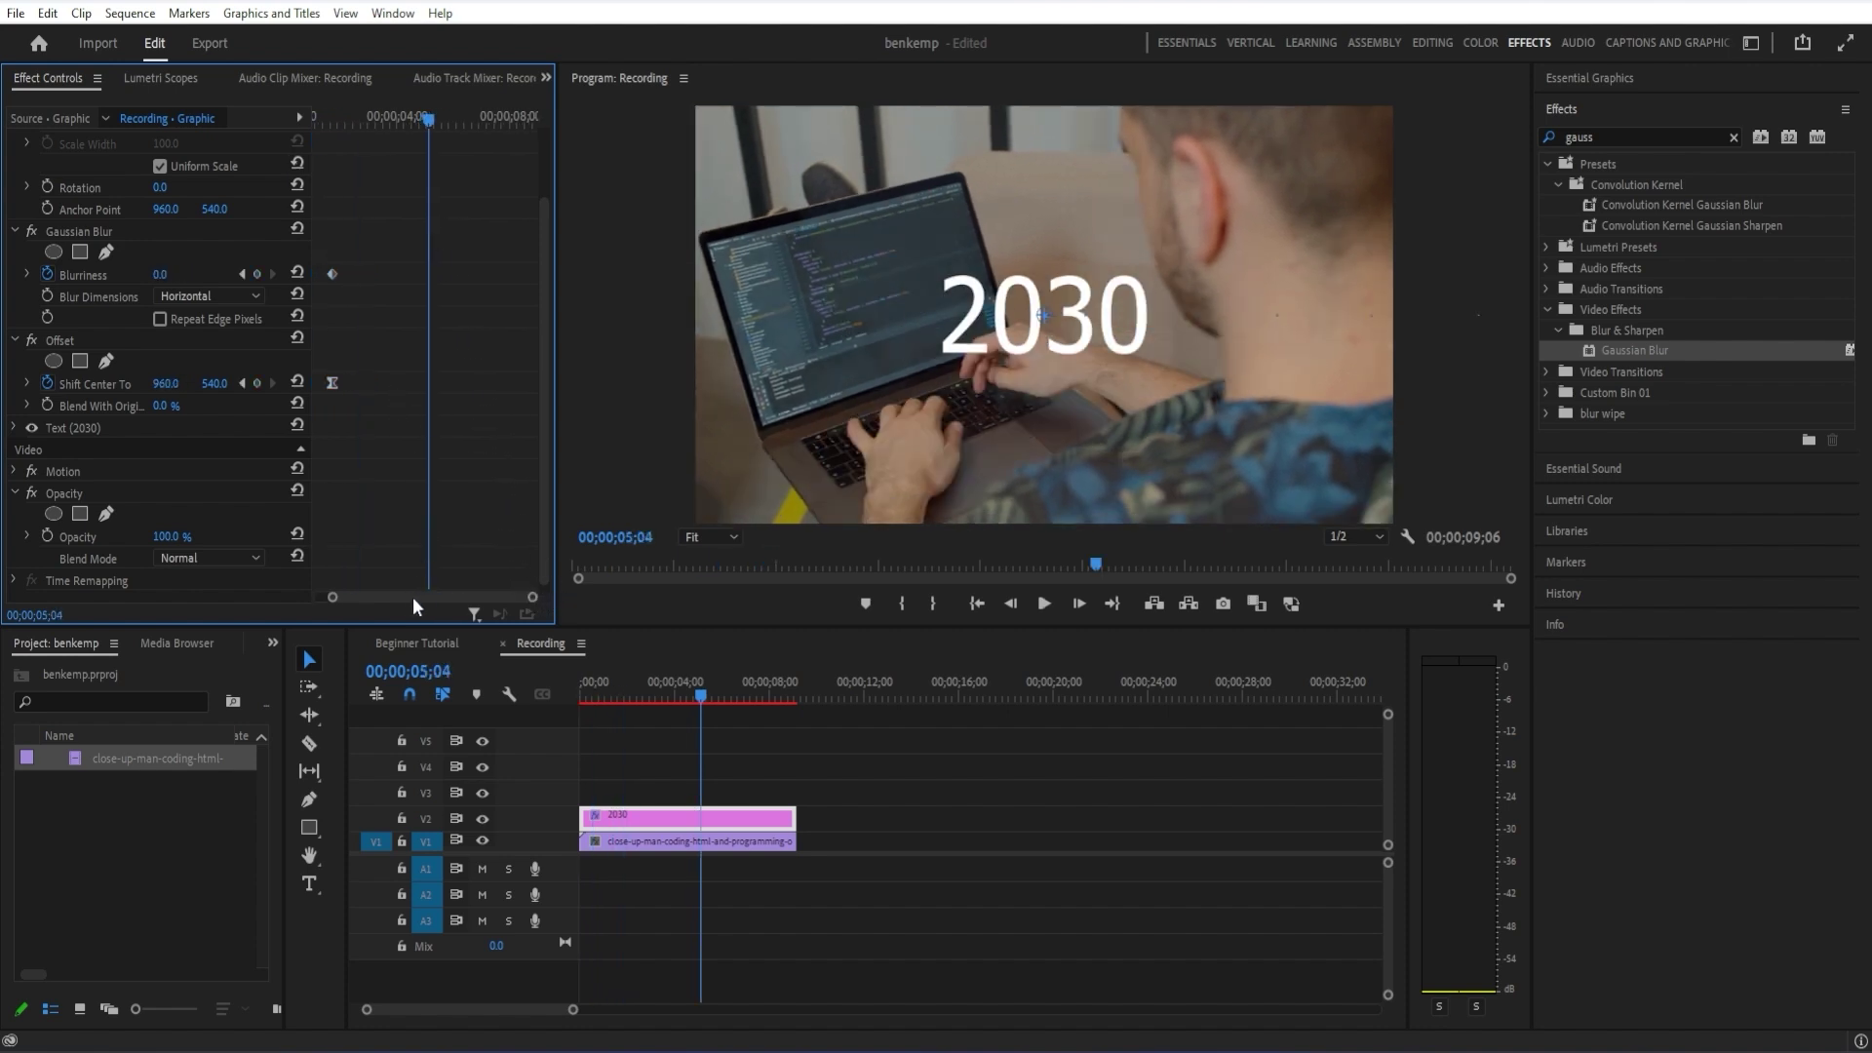
pyautogui.moveTo(412, 597); pyautogui.dragTo(399, 596)
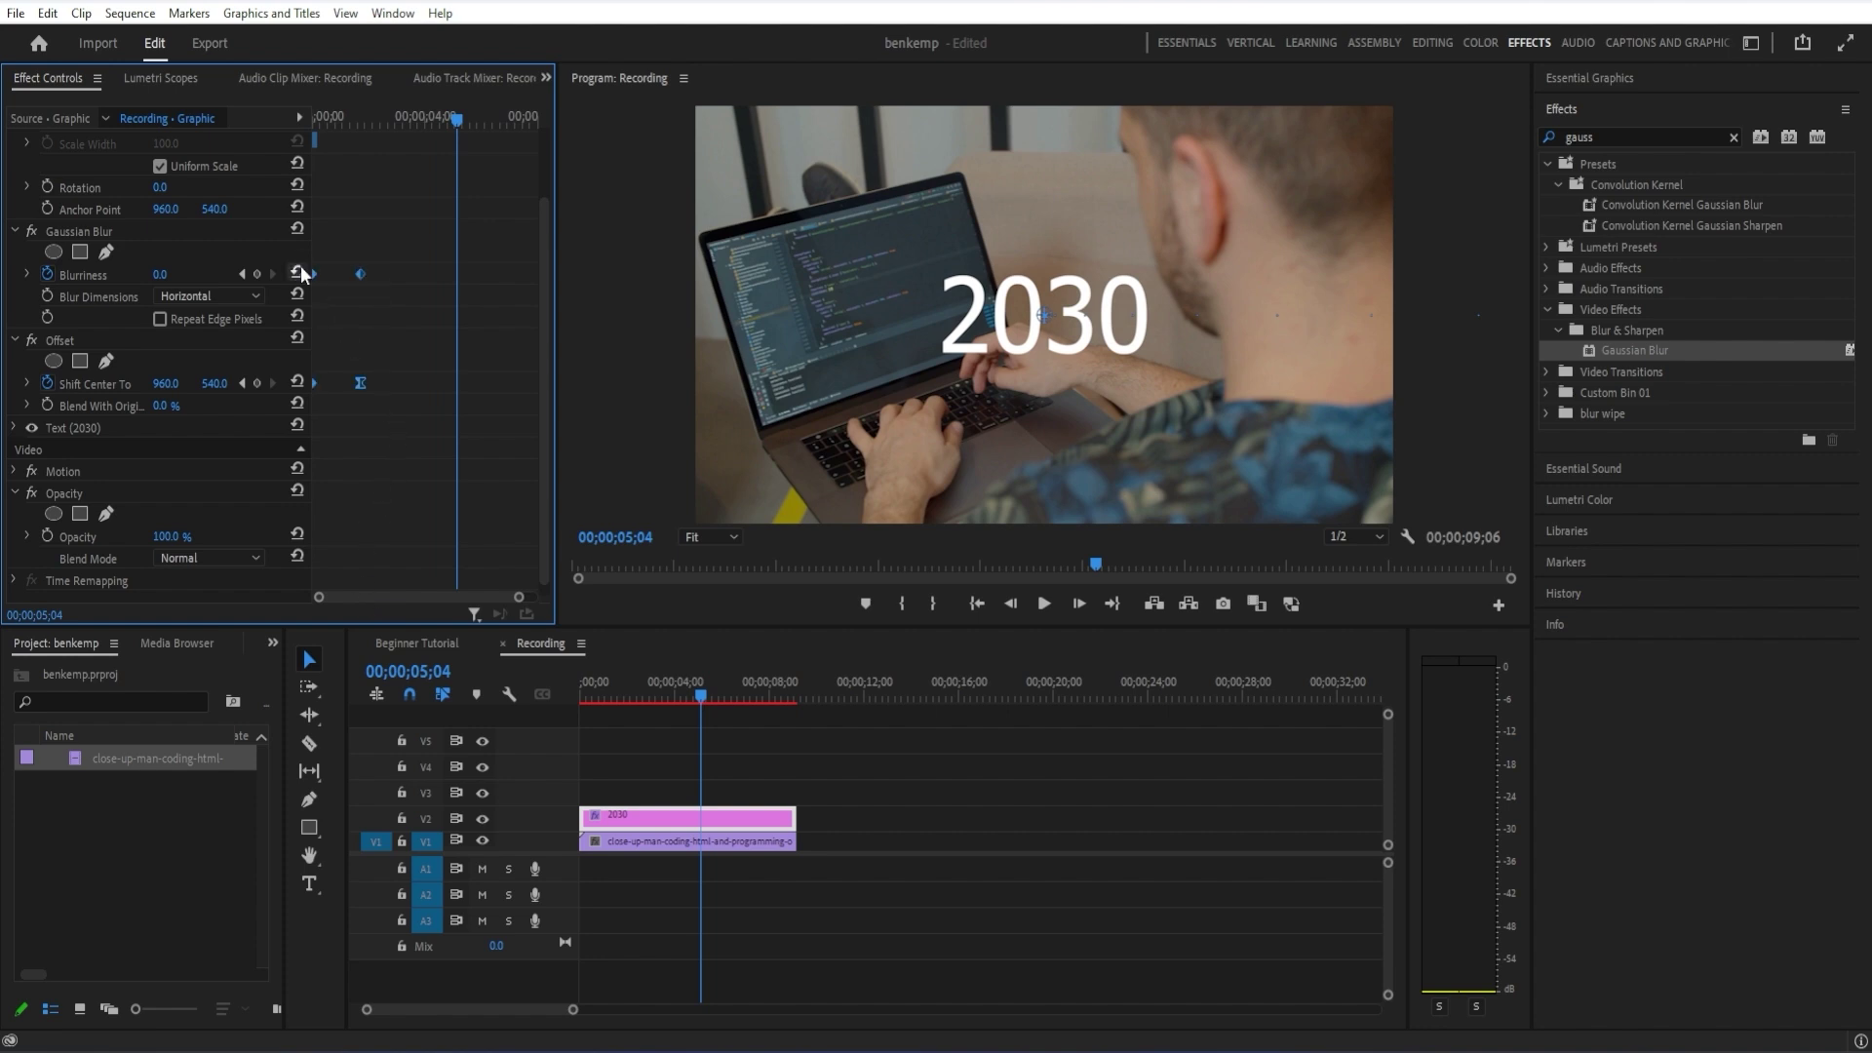
pyautogui.moveTo(464, 120); pyautogui.dragTo(474, 123)
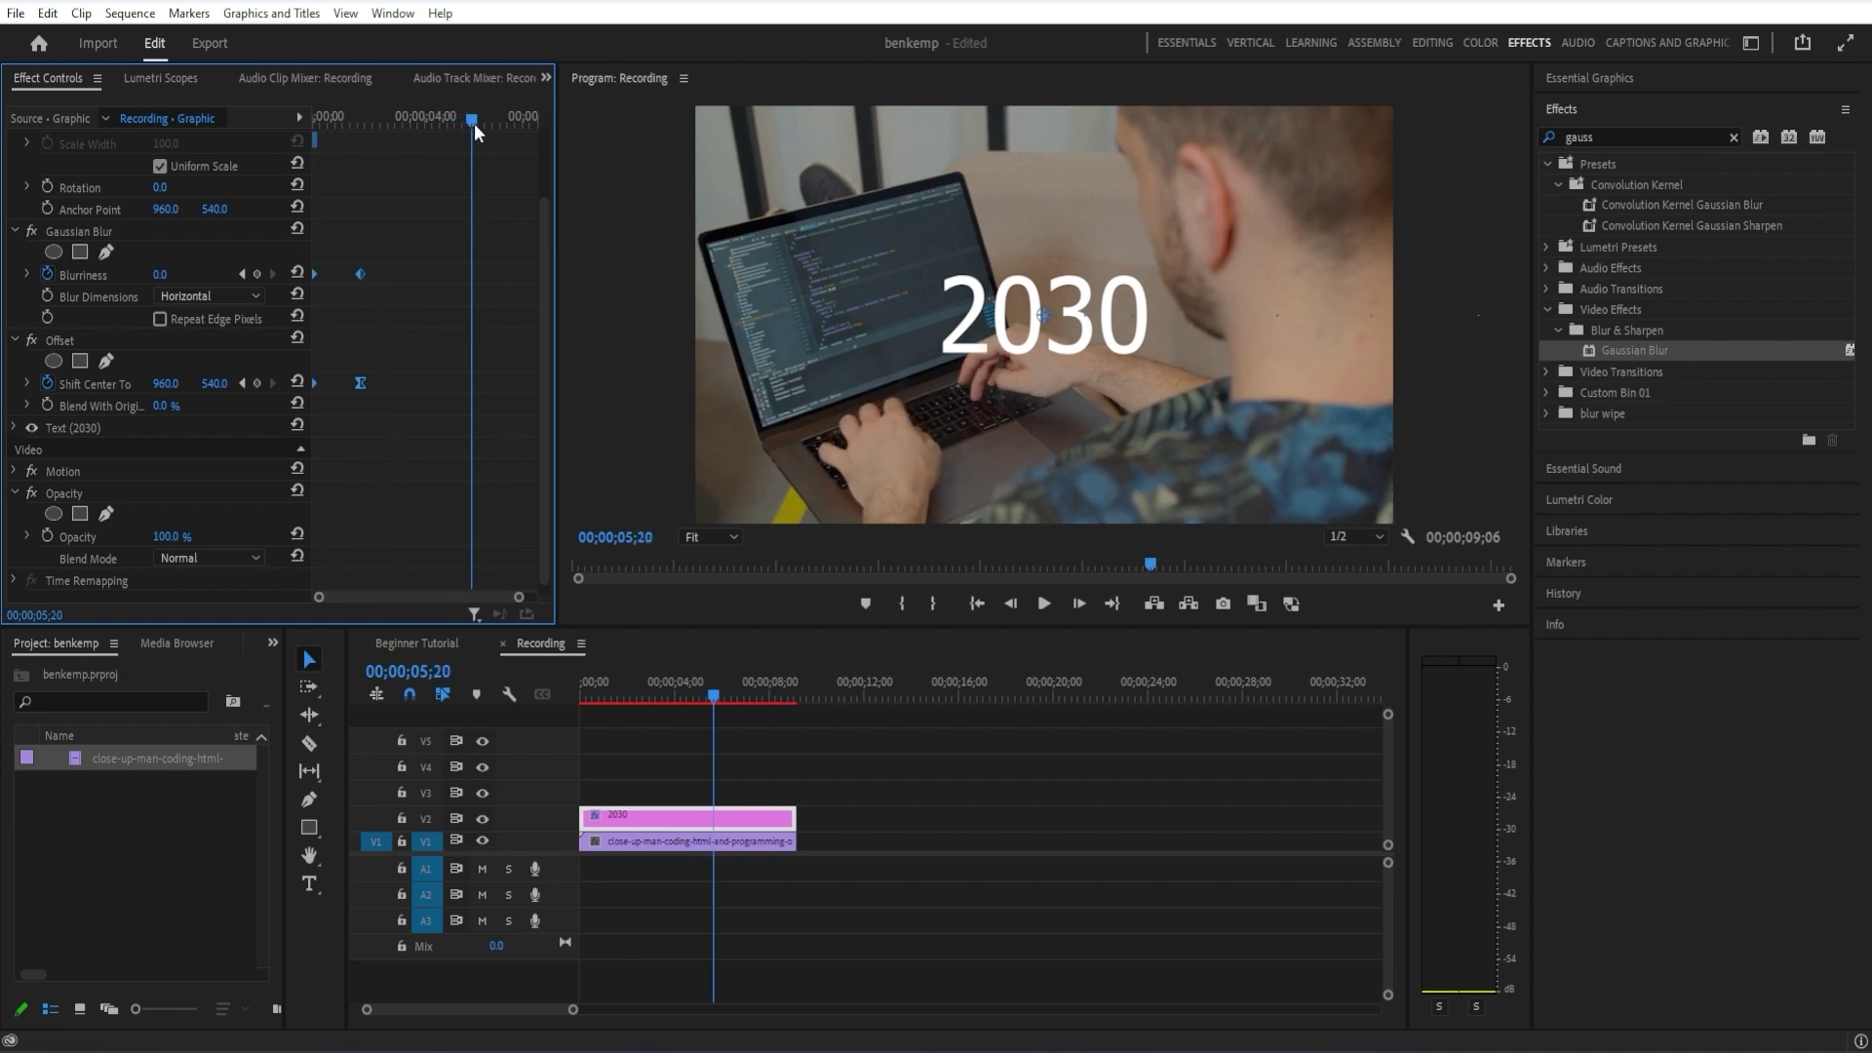
pyautogui.hotkey('ctrl', 'v')
# Delete the Blurriness and Shift Center keyframes at 05;20 and preview the outro
pyautogui.moveTo(476, 590); pyautogui.dragTo(489, 595)
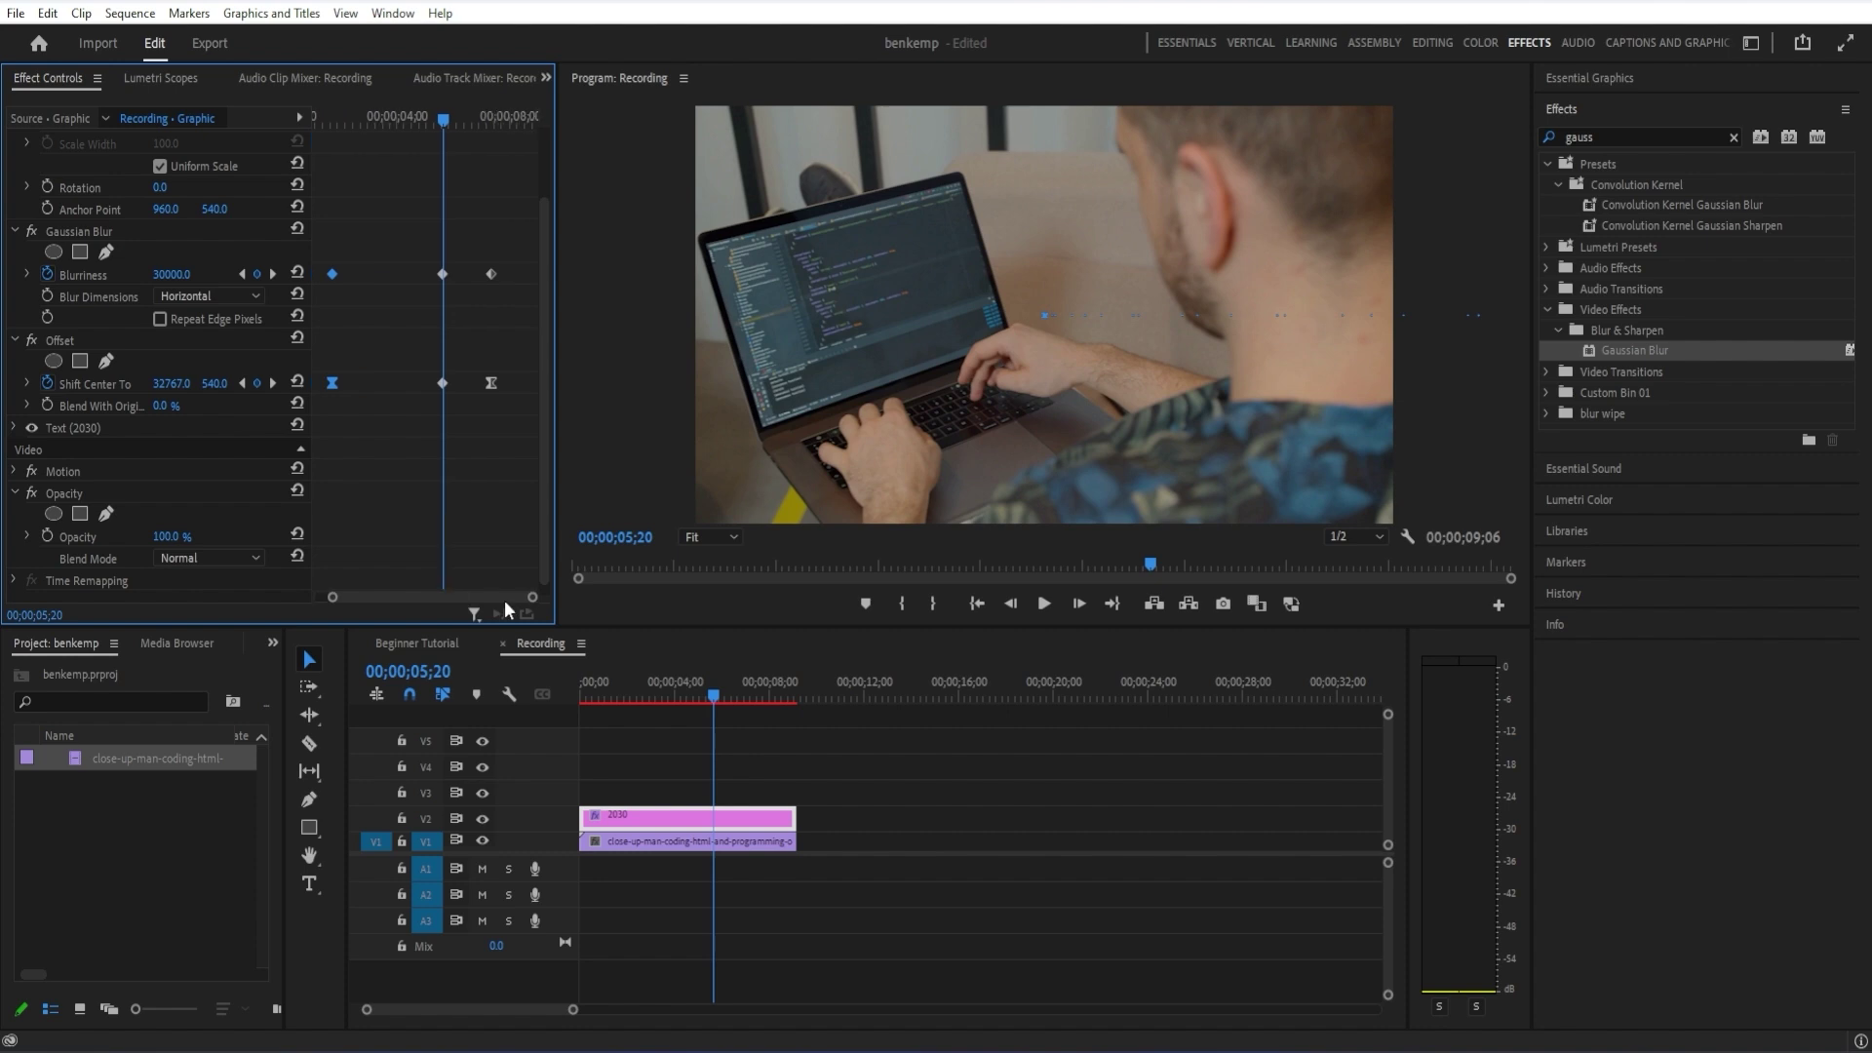
pyautogui.click(443, 273)
pyautogui.press('Delete')
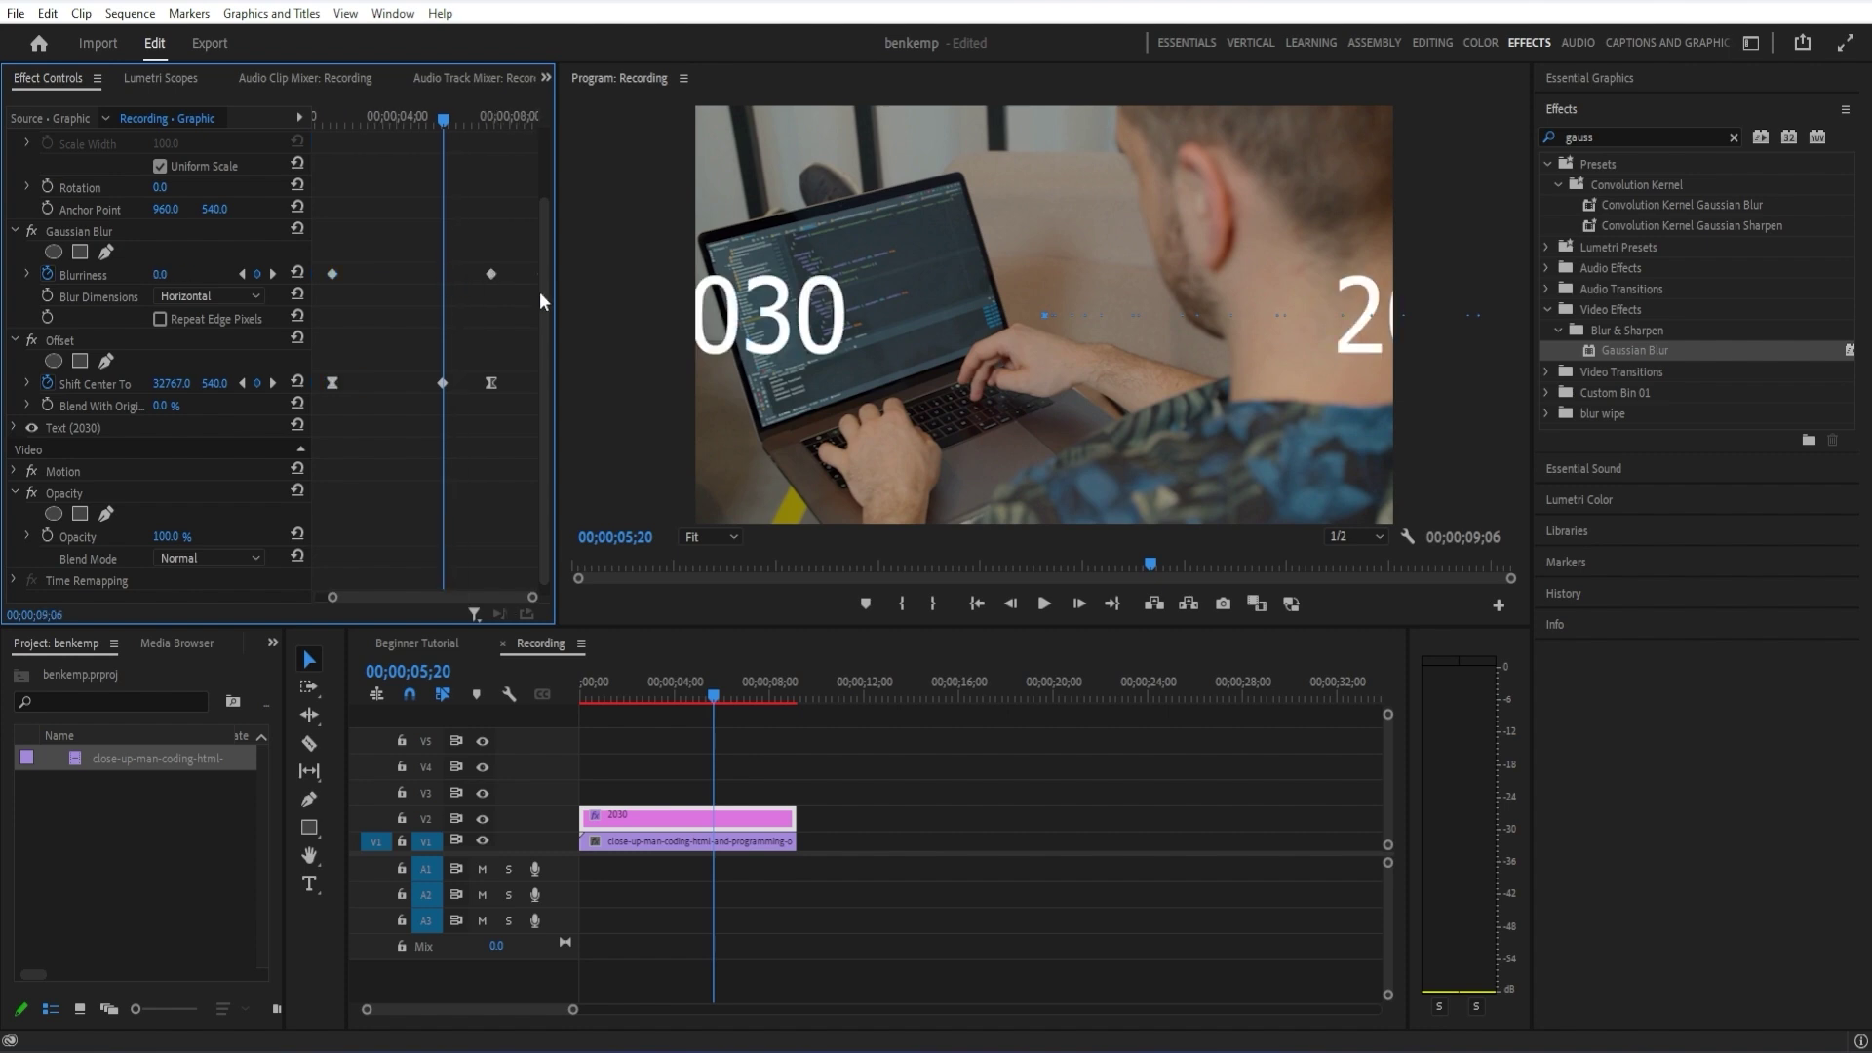
pyautogui.click(441, 383)
pyautogui.press('Delete')
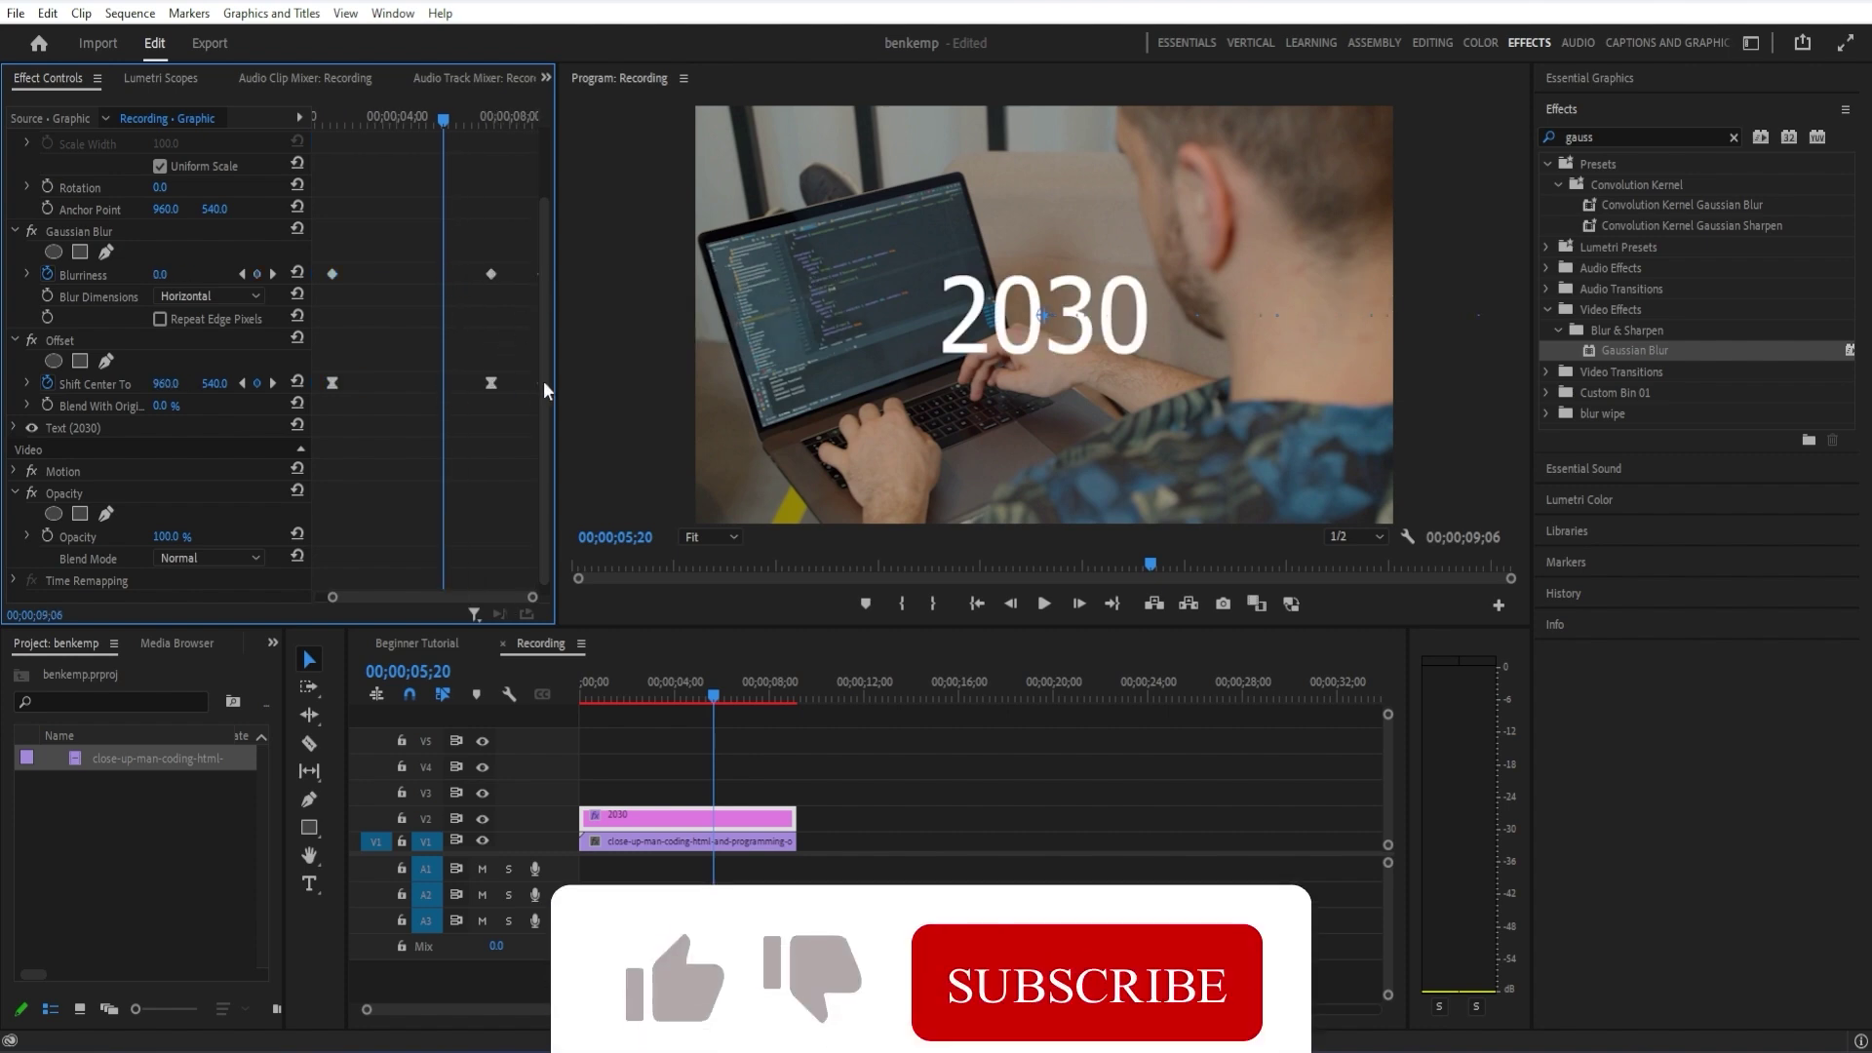
pyautogui.press('space')
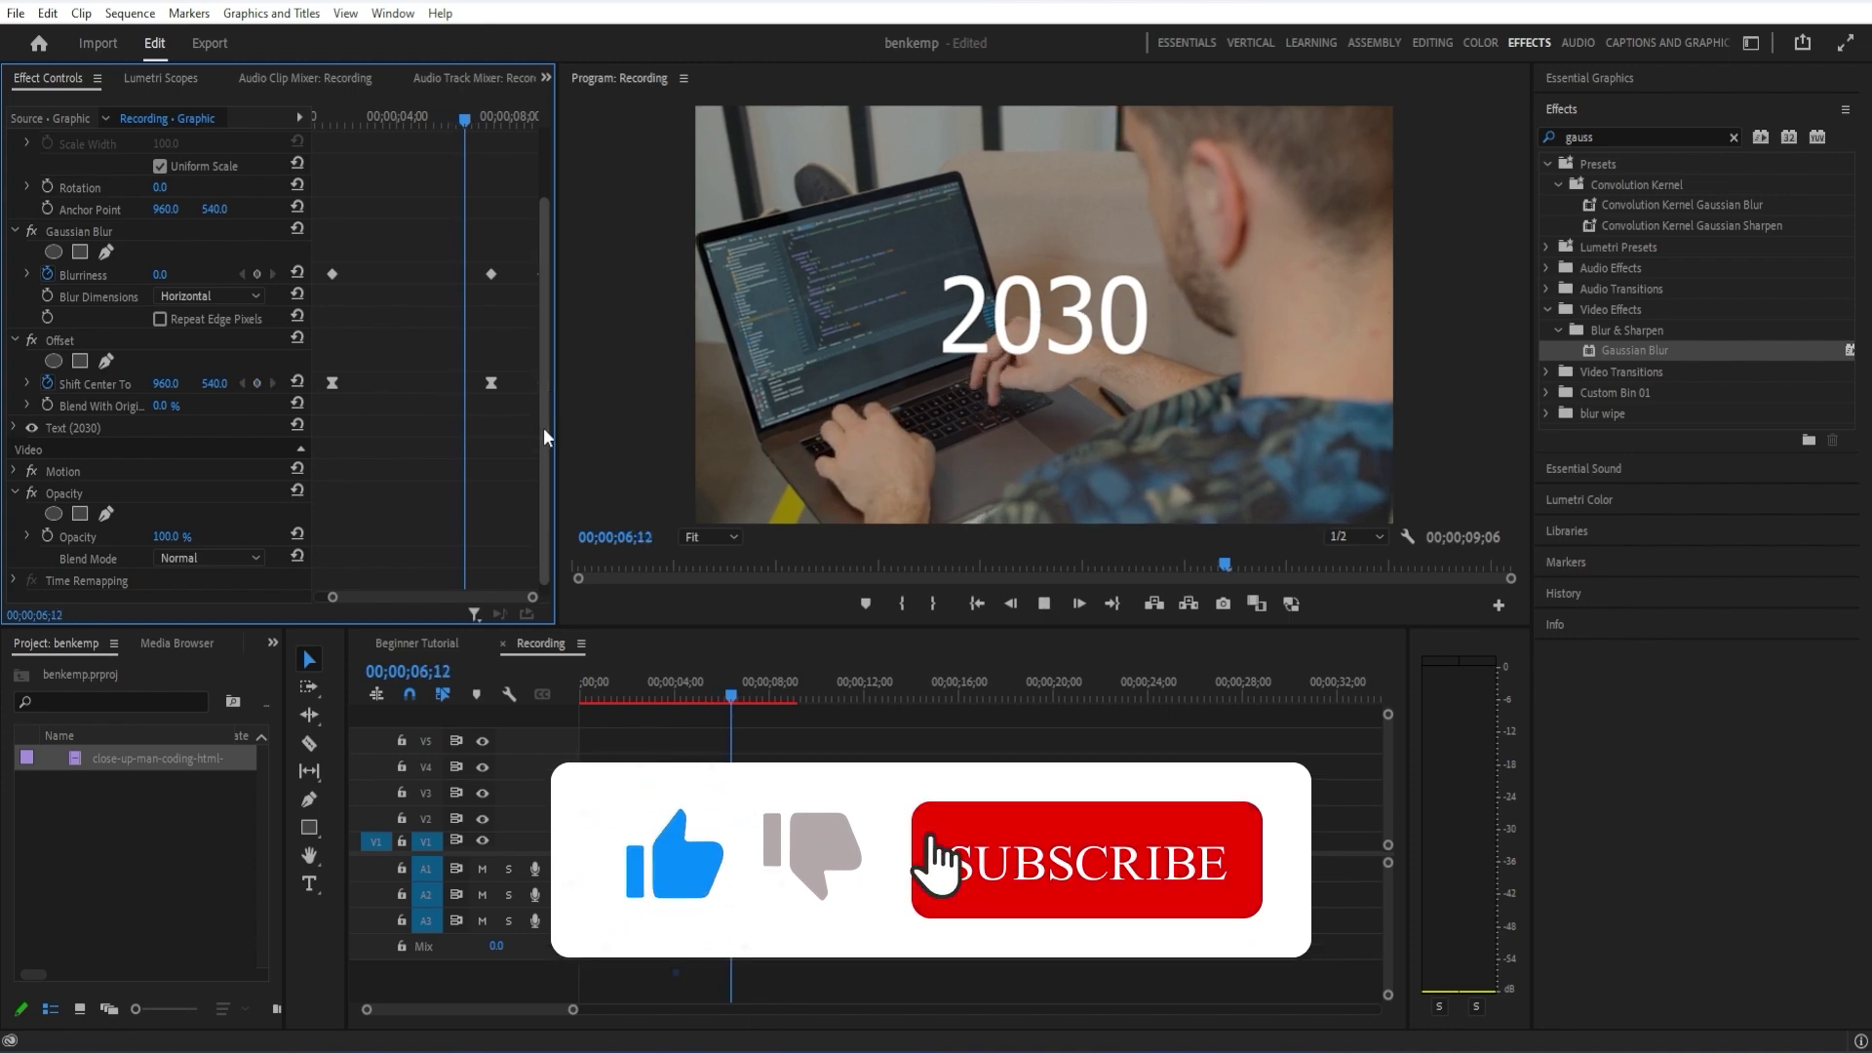
pyautogui.click(495, 694)
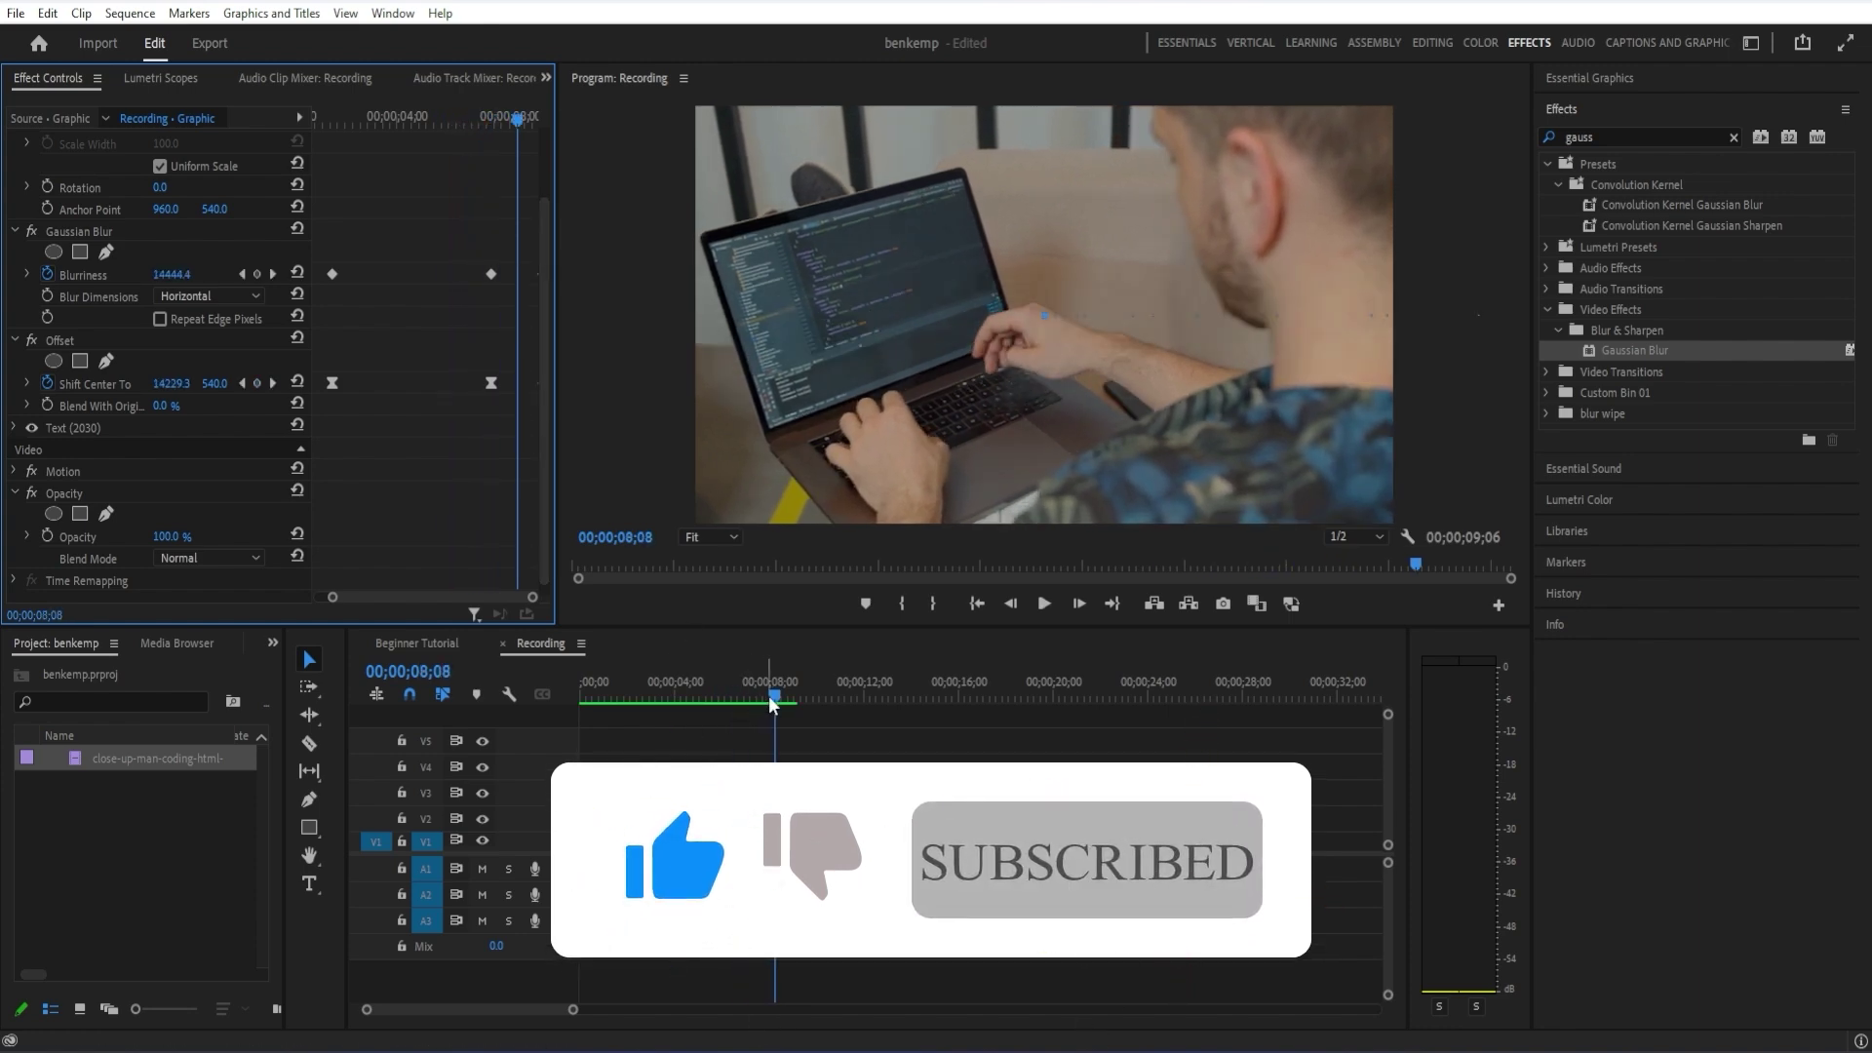
pyautogui.press('Home')
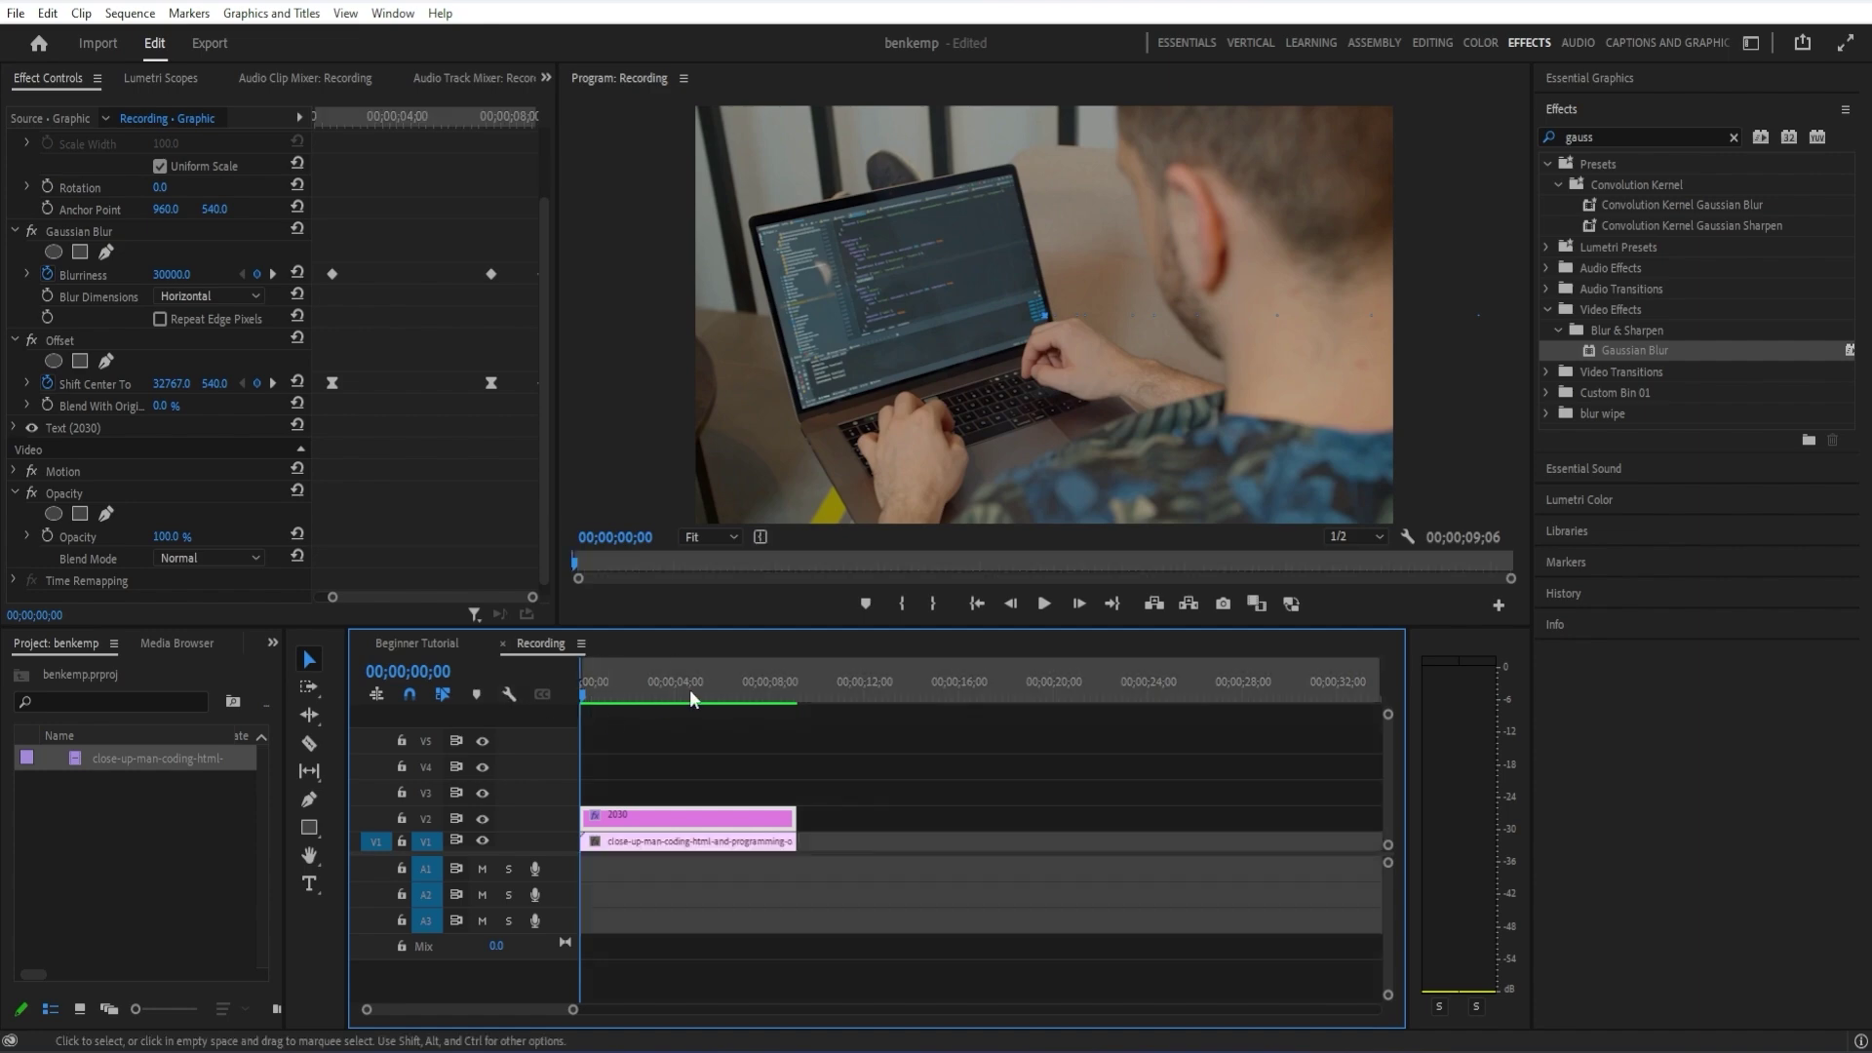
# Select the 2030 title clip on V2
pyautogui.moveTo(792, 674); pyautogui.dragTo(799, 692)
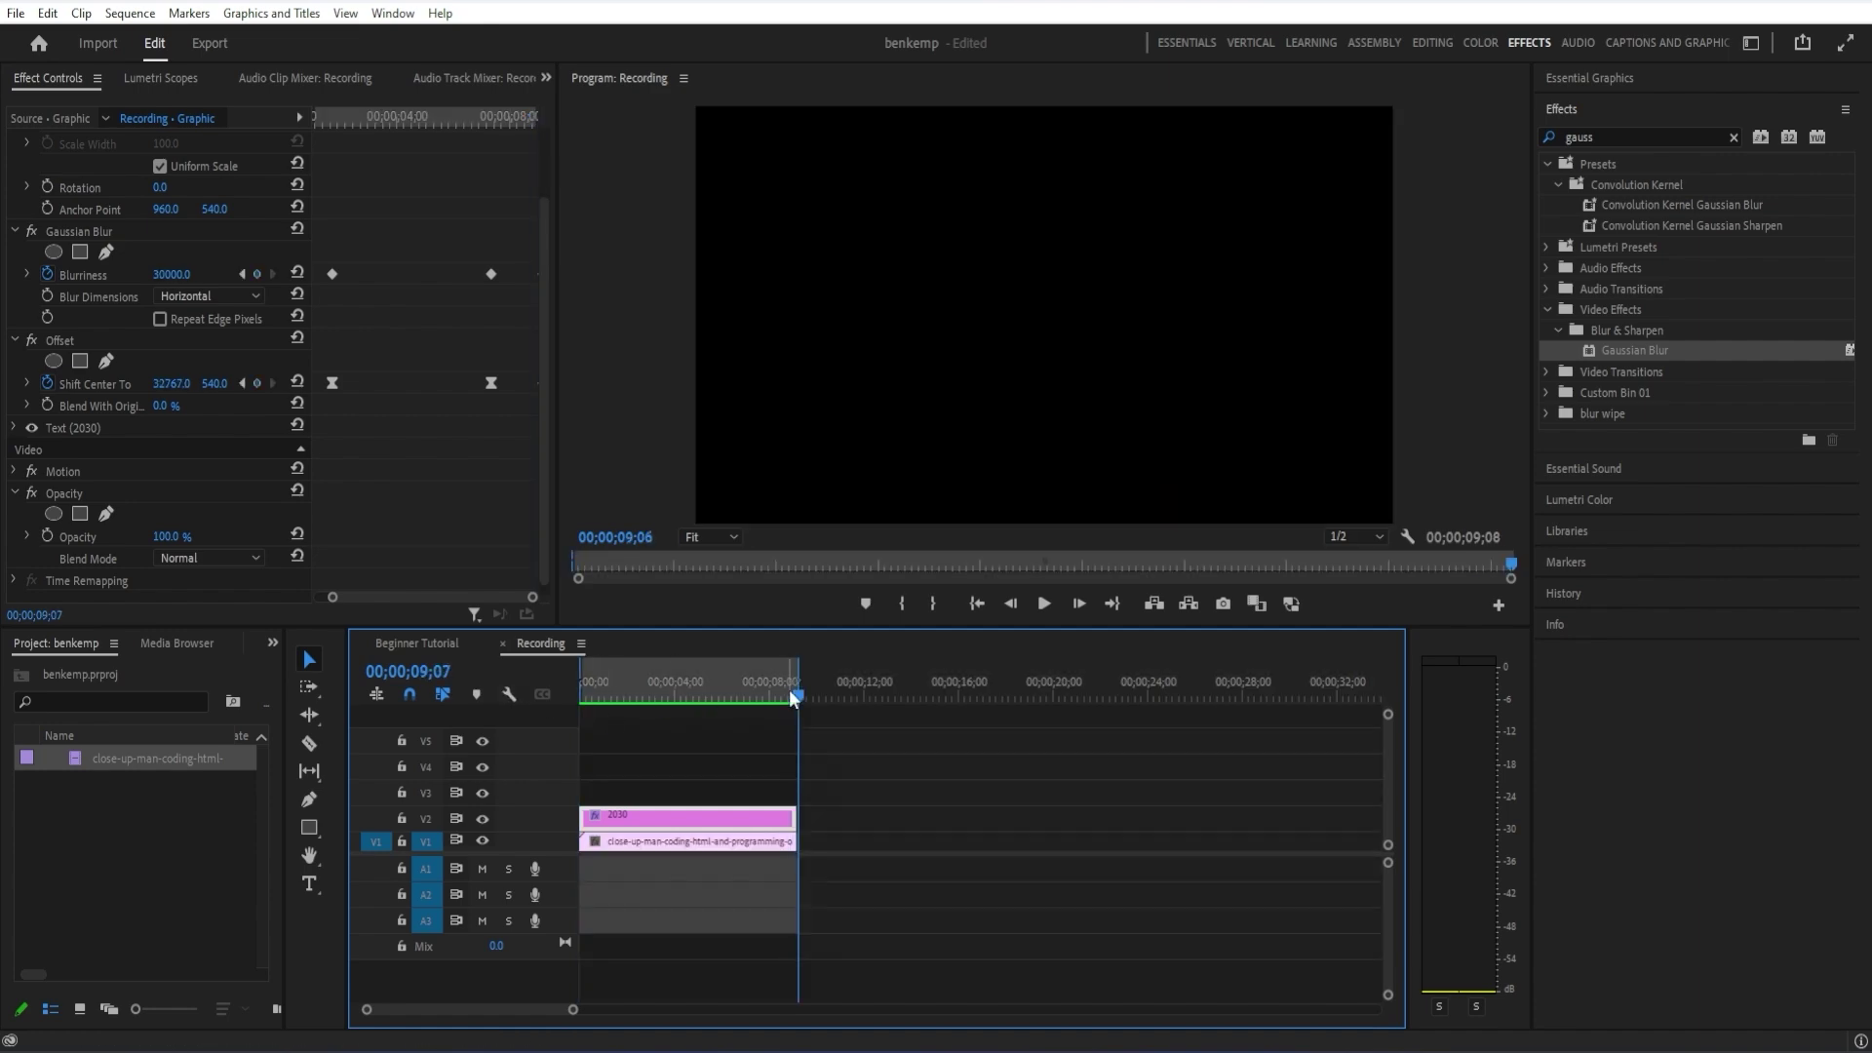
pyautogui.click(135, 12)
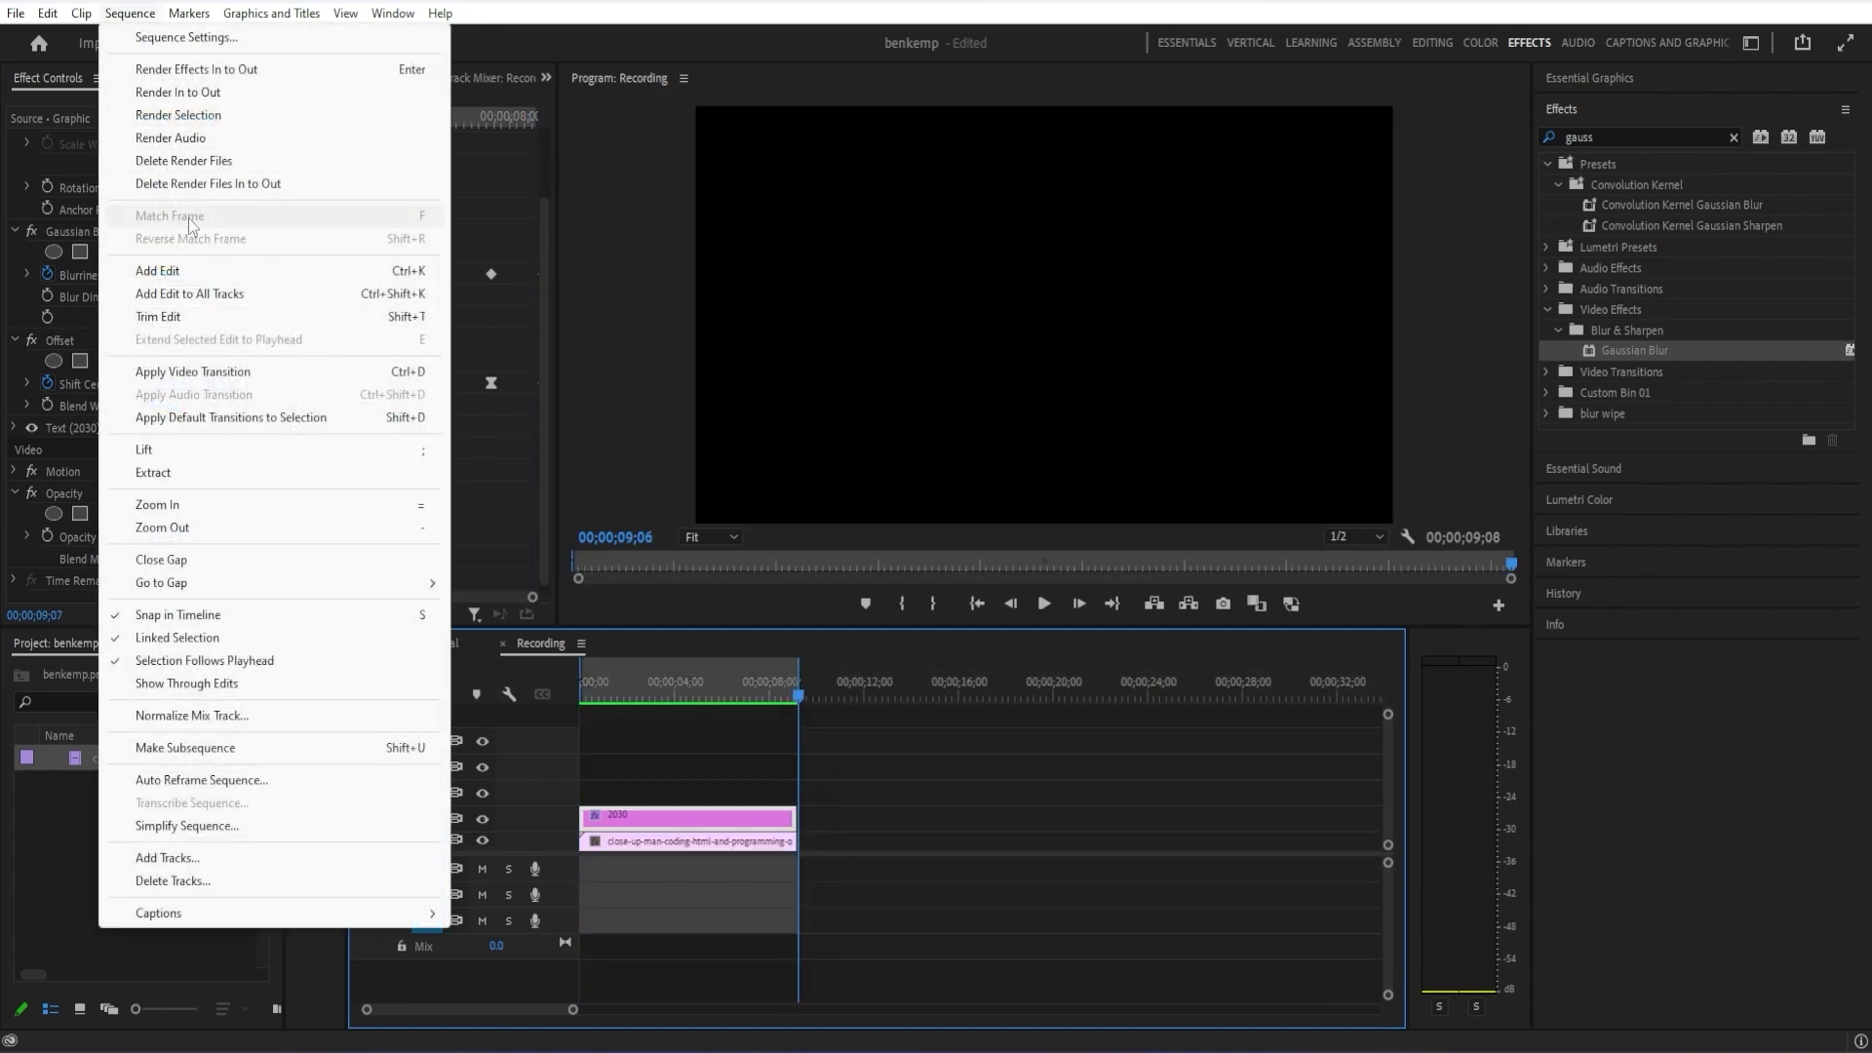
pyautogui.click(898, 879)
pyautogui.click(682, 840)
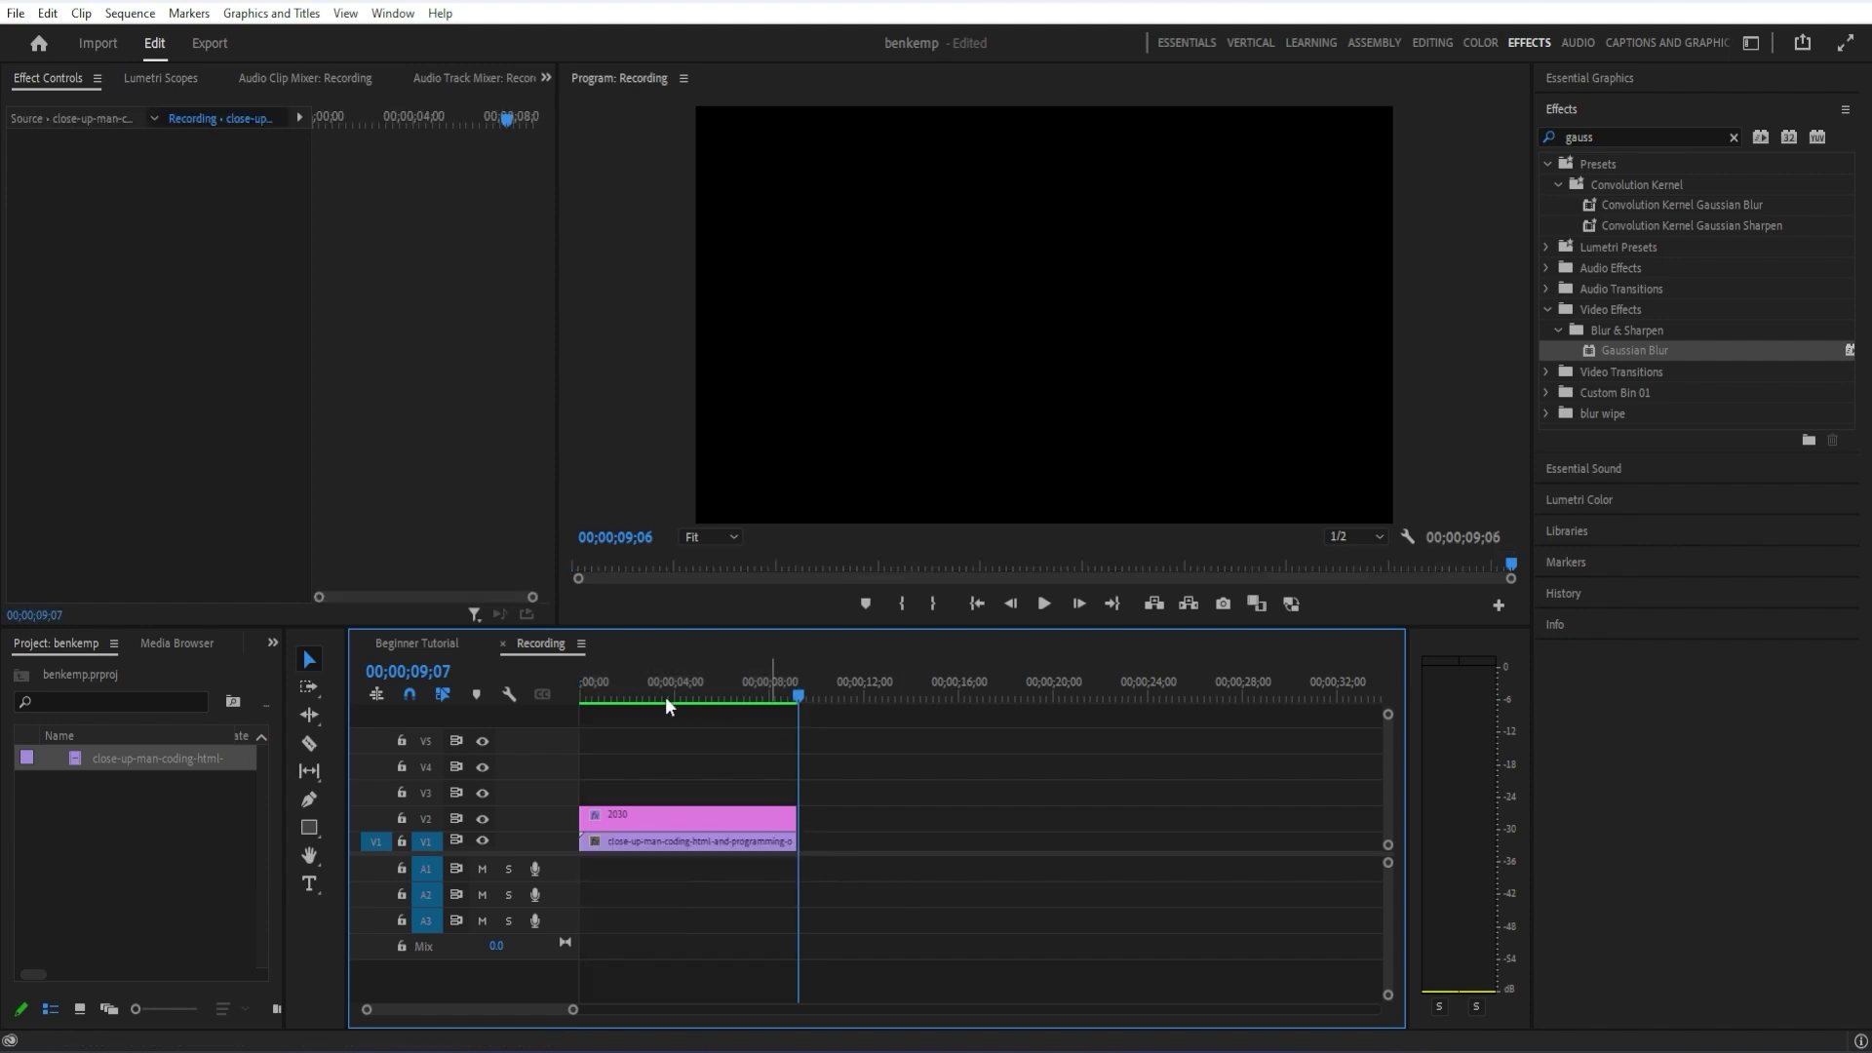
pyautogui.click(603, 696)
pyautogui.click(698, 818)
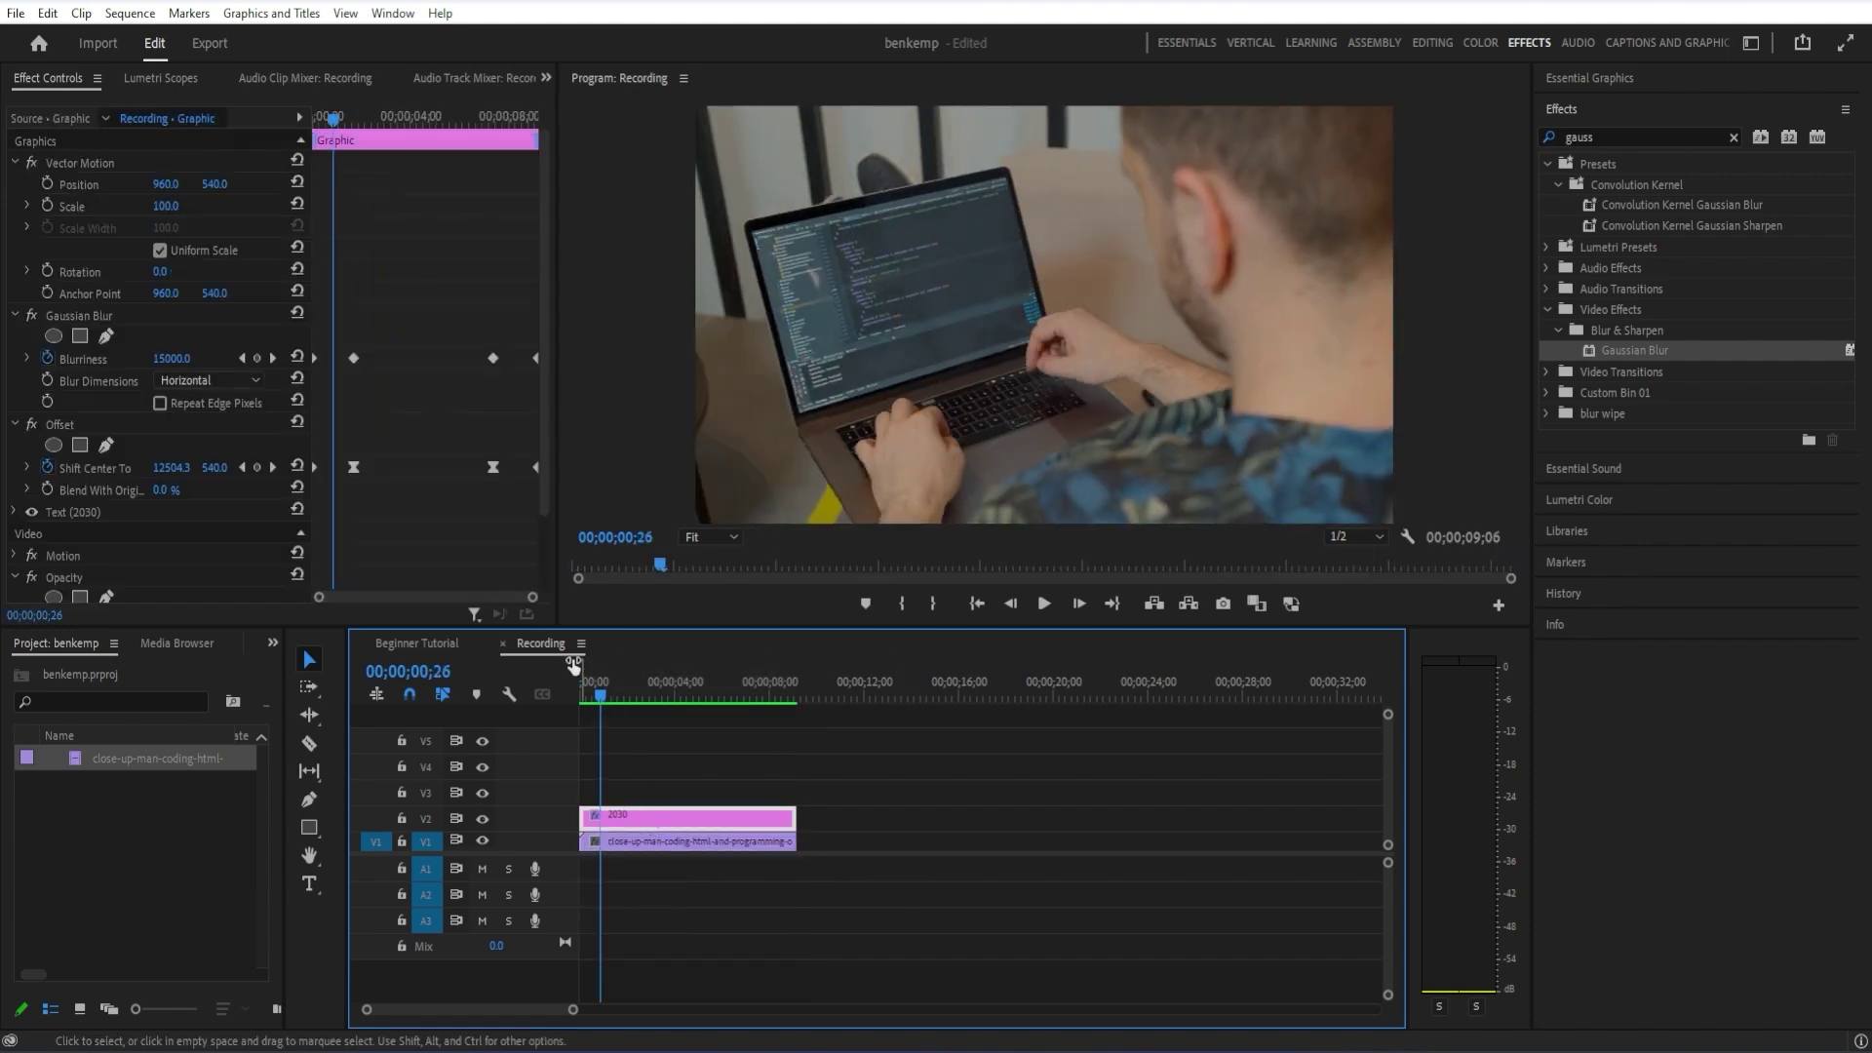
# Remove the Shift Center To keyframes and play the sequence full screen from 00;00
pyautogui.click(46, 467)
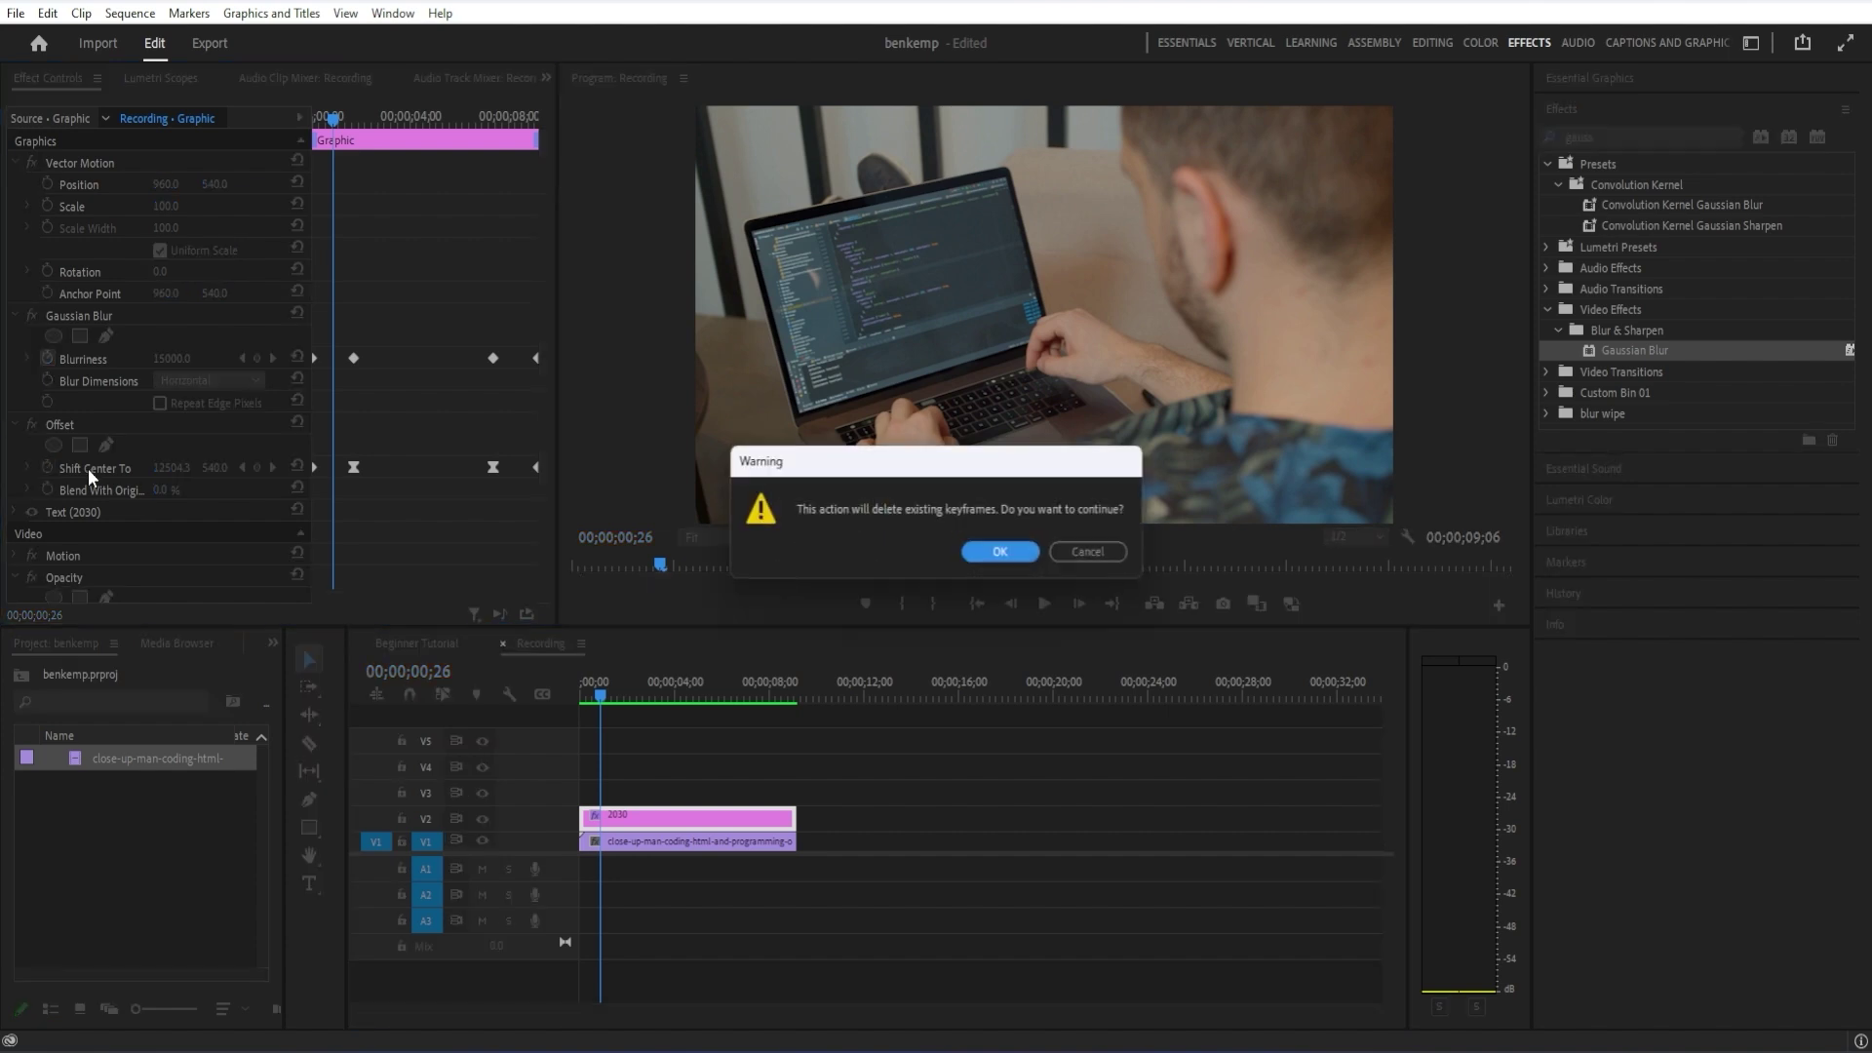
pyautogui.click(970, 552)
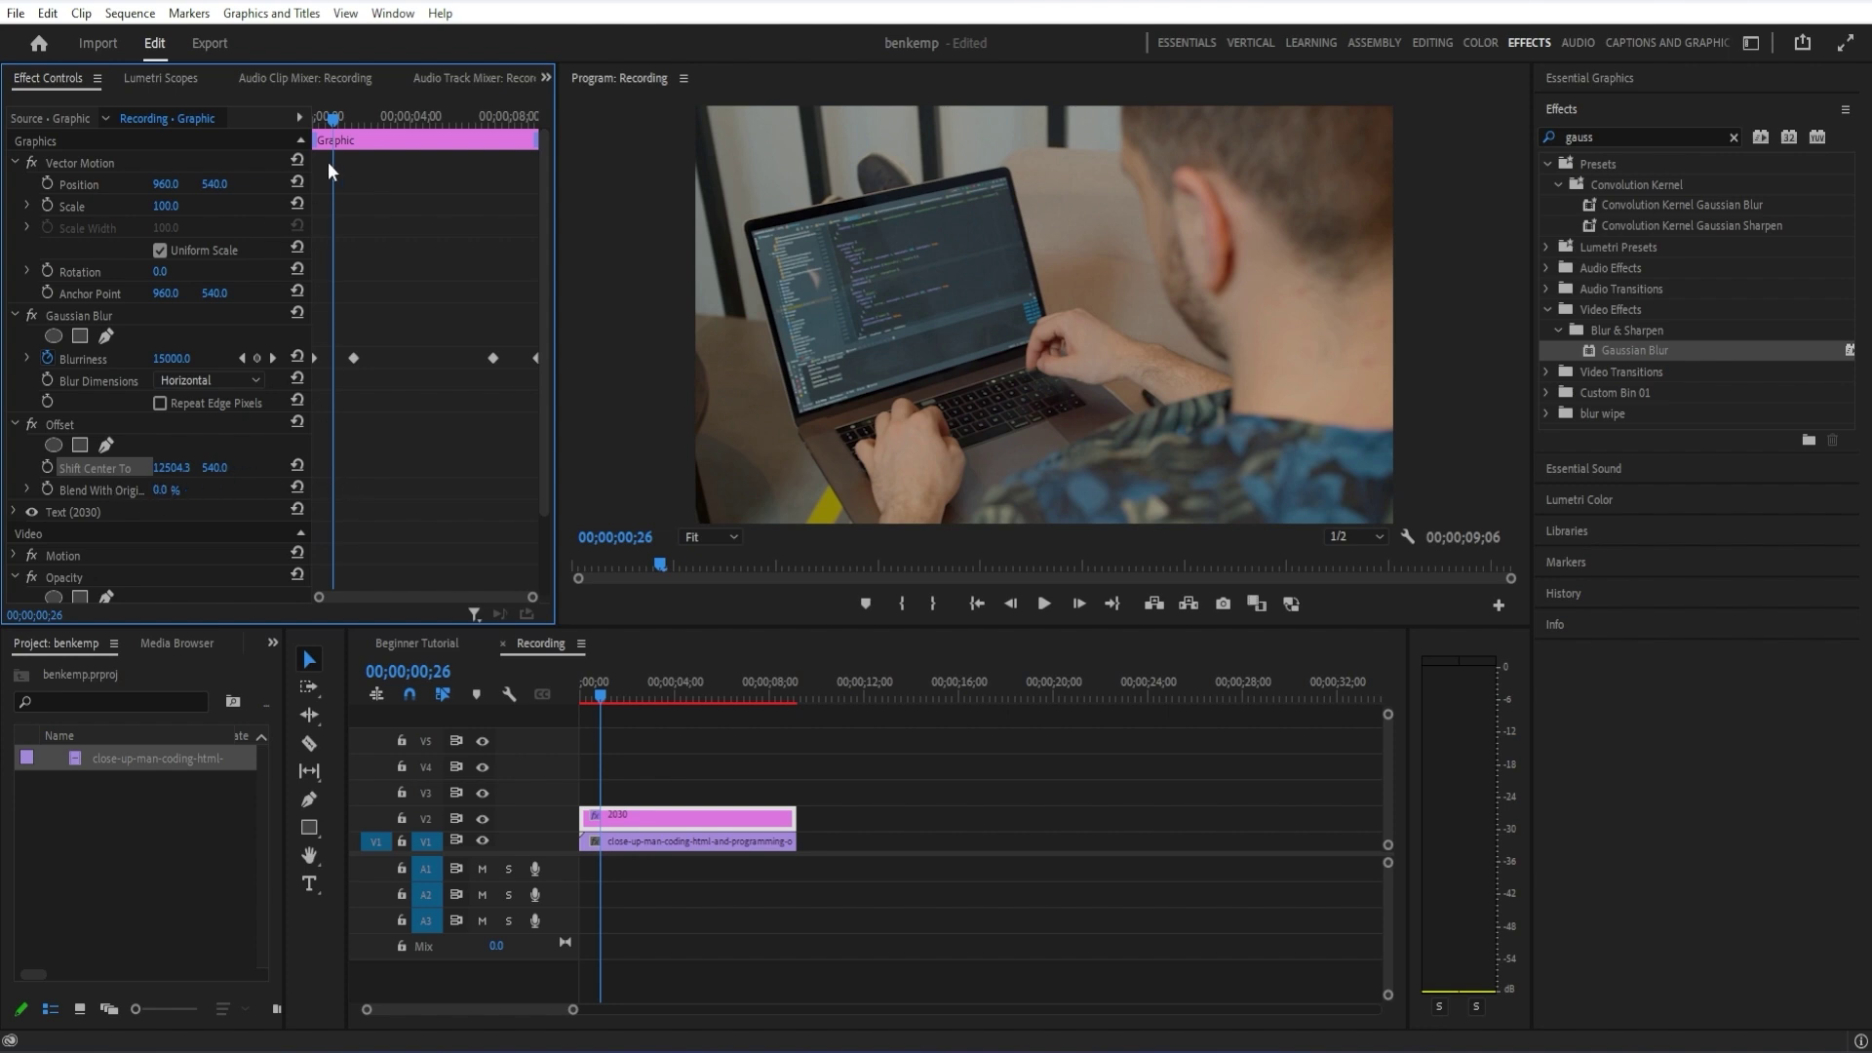
pyautogui.moveTo(334, 118); pyautogui.dragTo(314, 126)
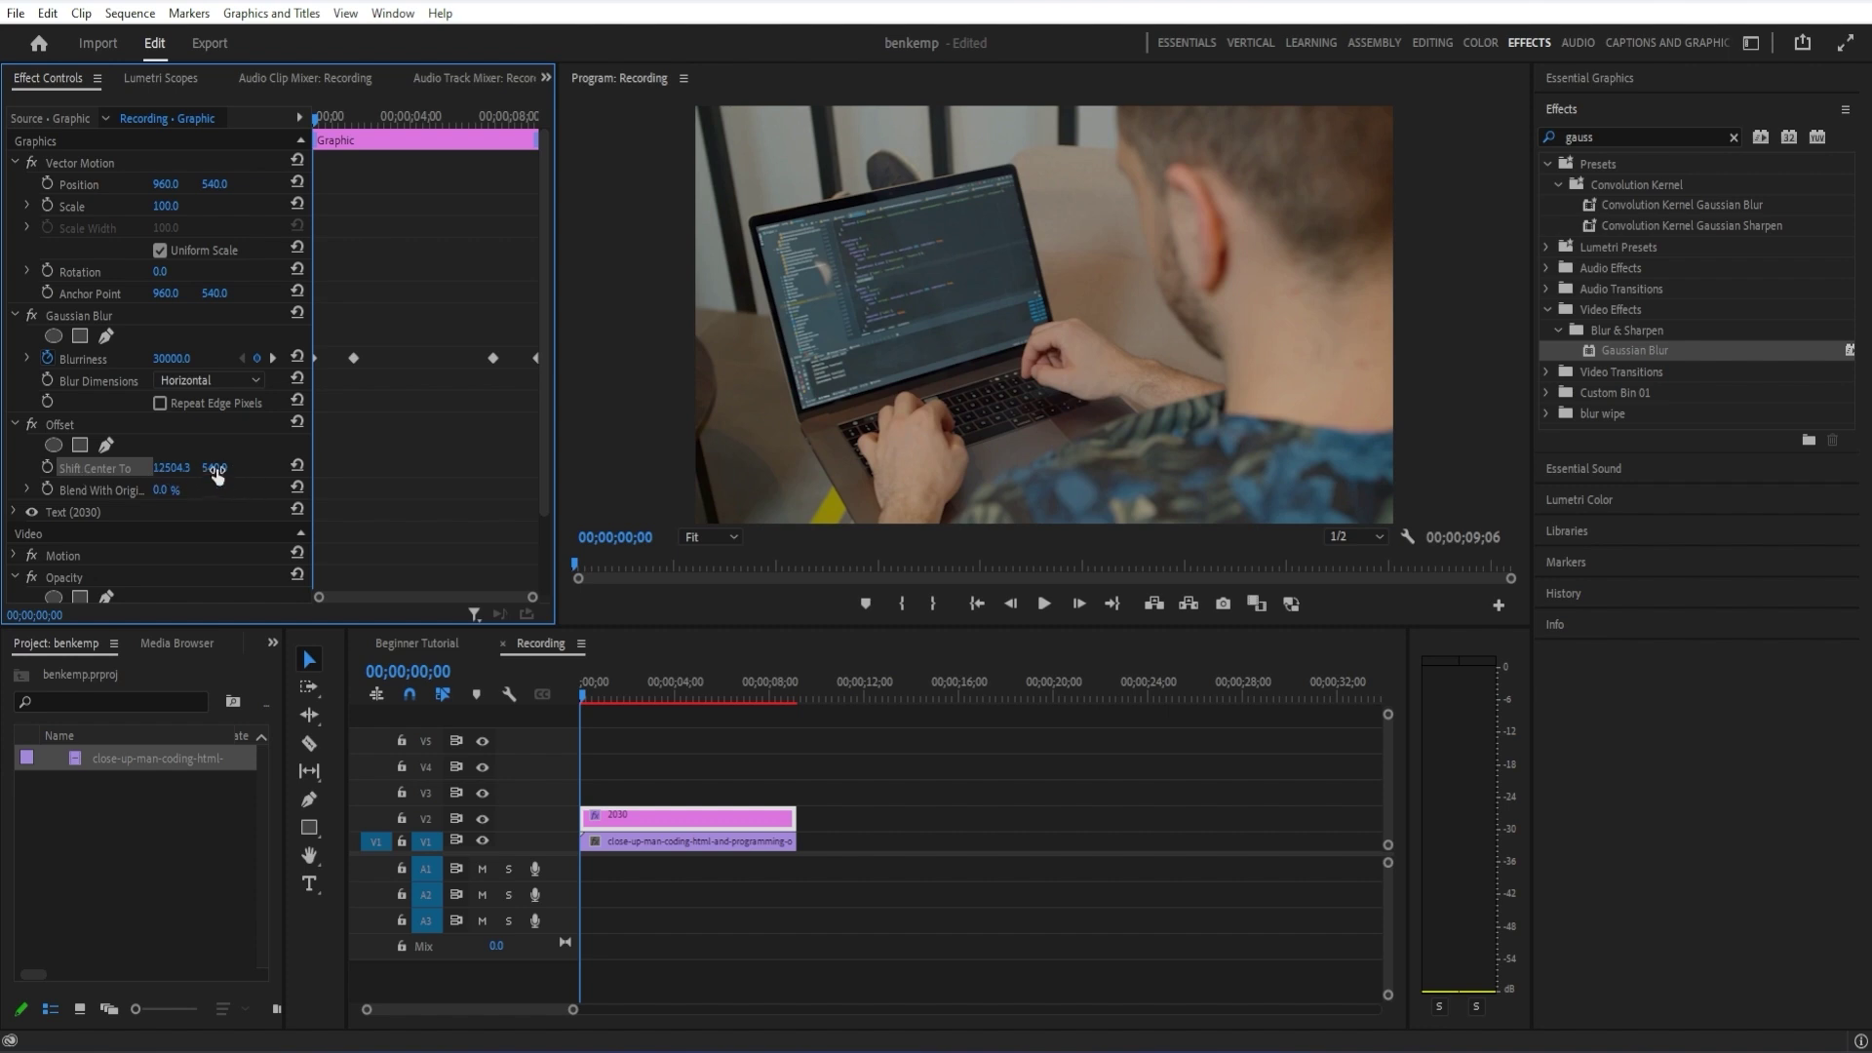
pyautogui.click(1844, 42)
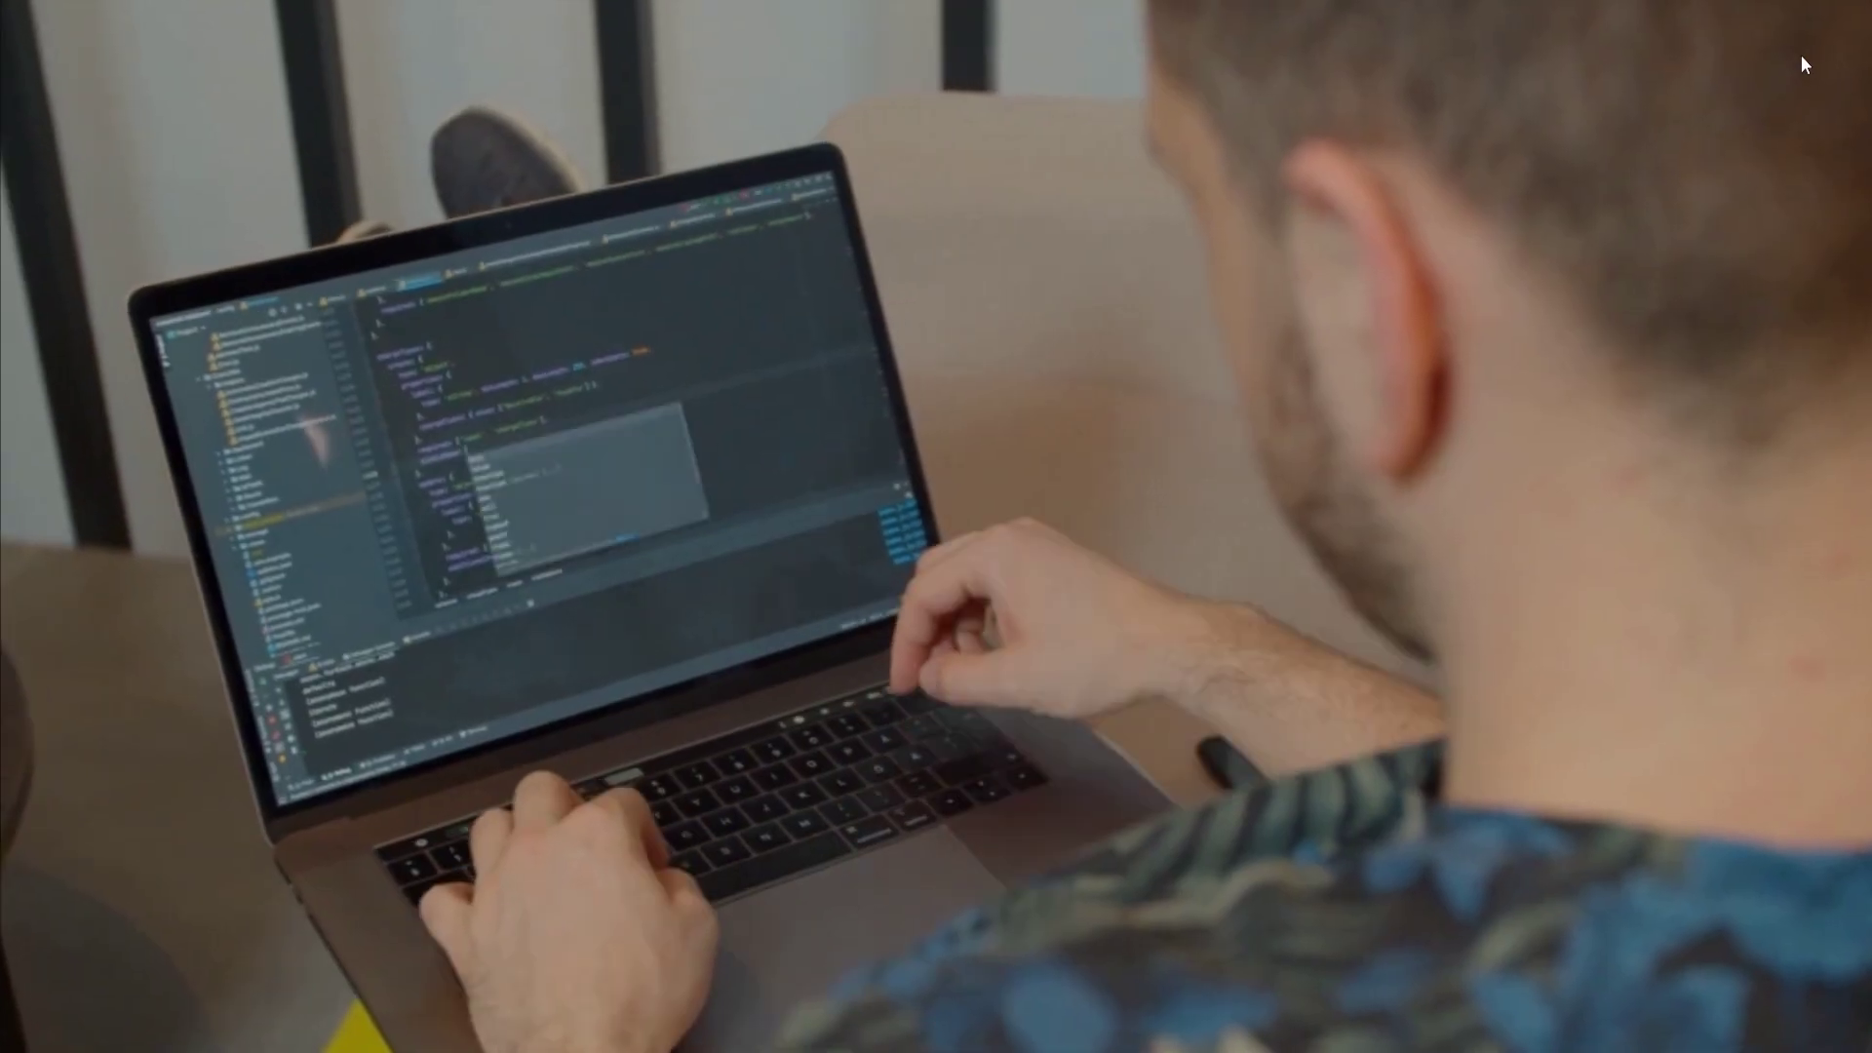
# Leave full-screen playback and start the footage's Offset at Y 2709 for a vertical roll
pyautogui.press('Escape')
pyautogui.press('space')
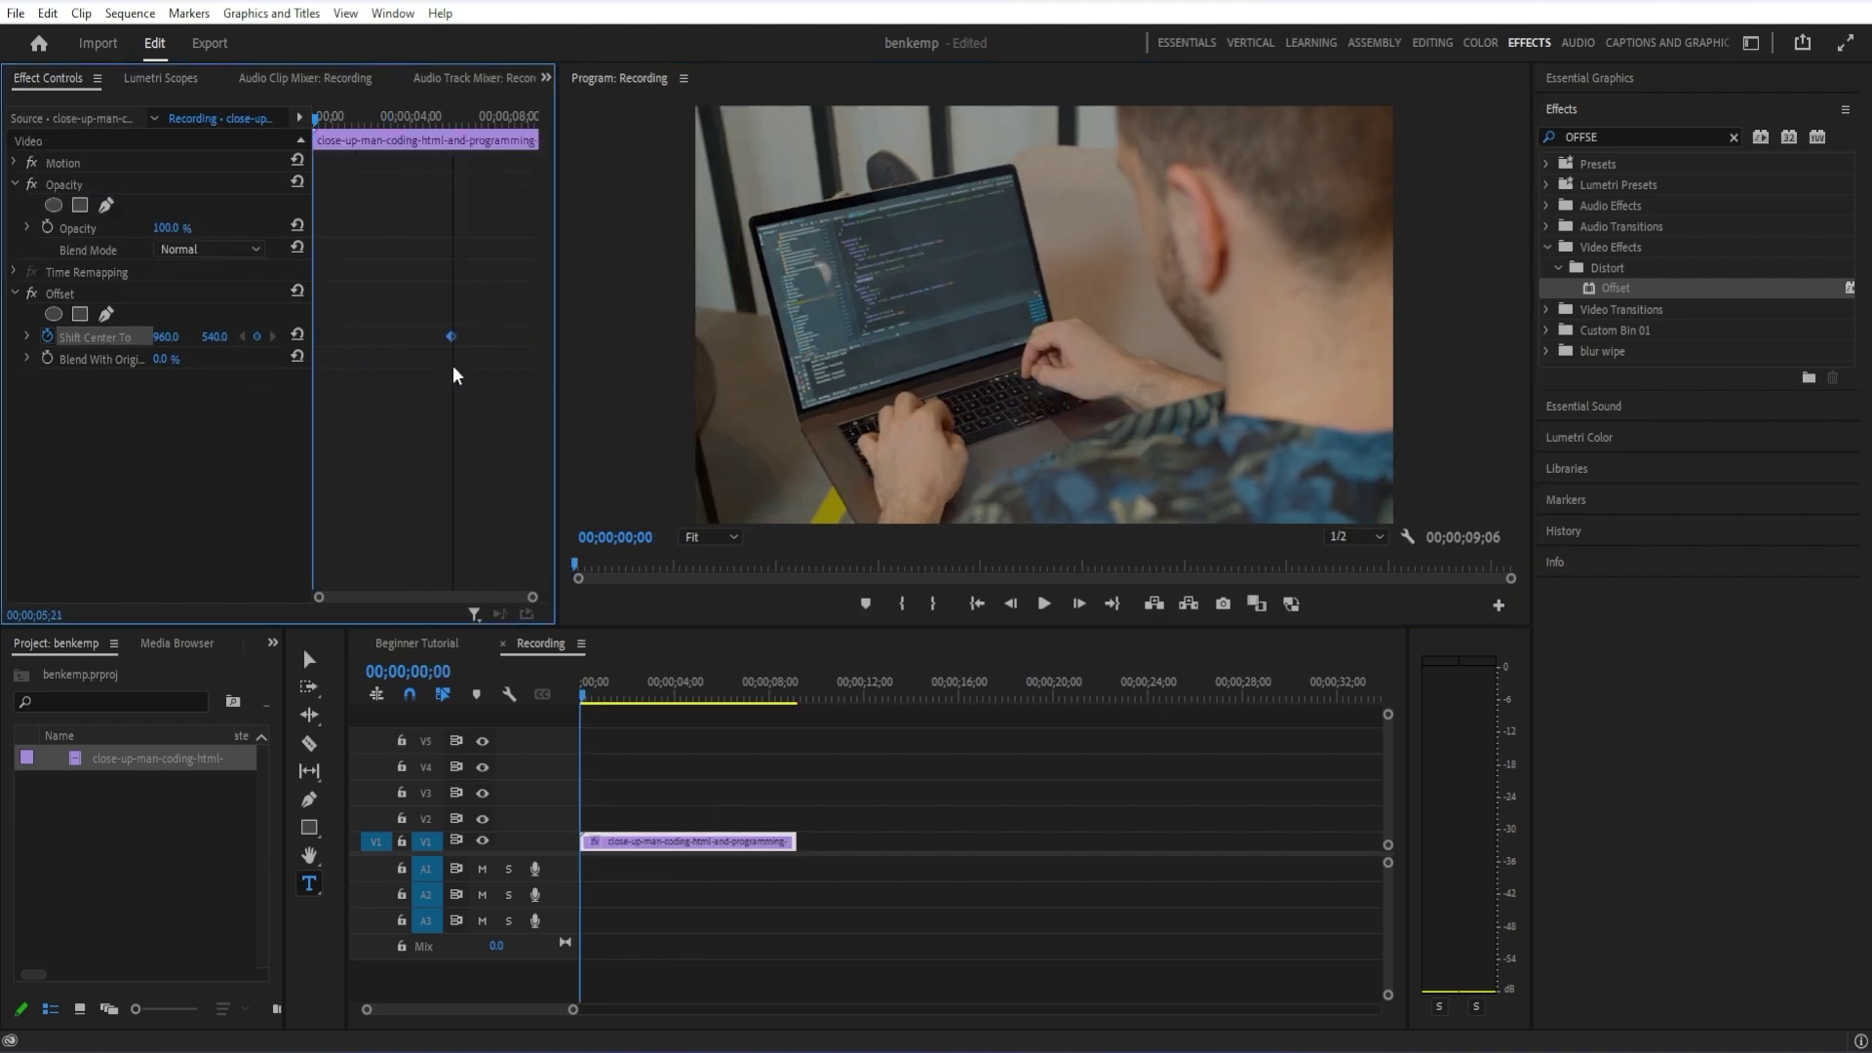
pyautogui.moveTo(214, 336); pyautogui.dragTo(331, 336)
pyautogui.press('space')
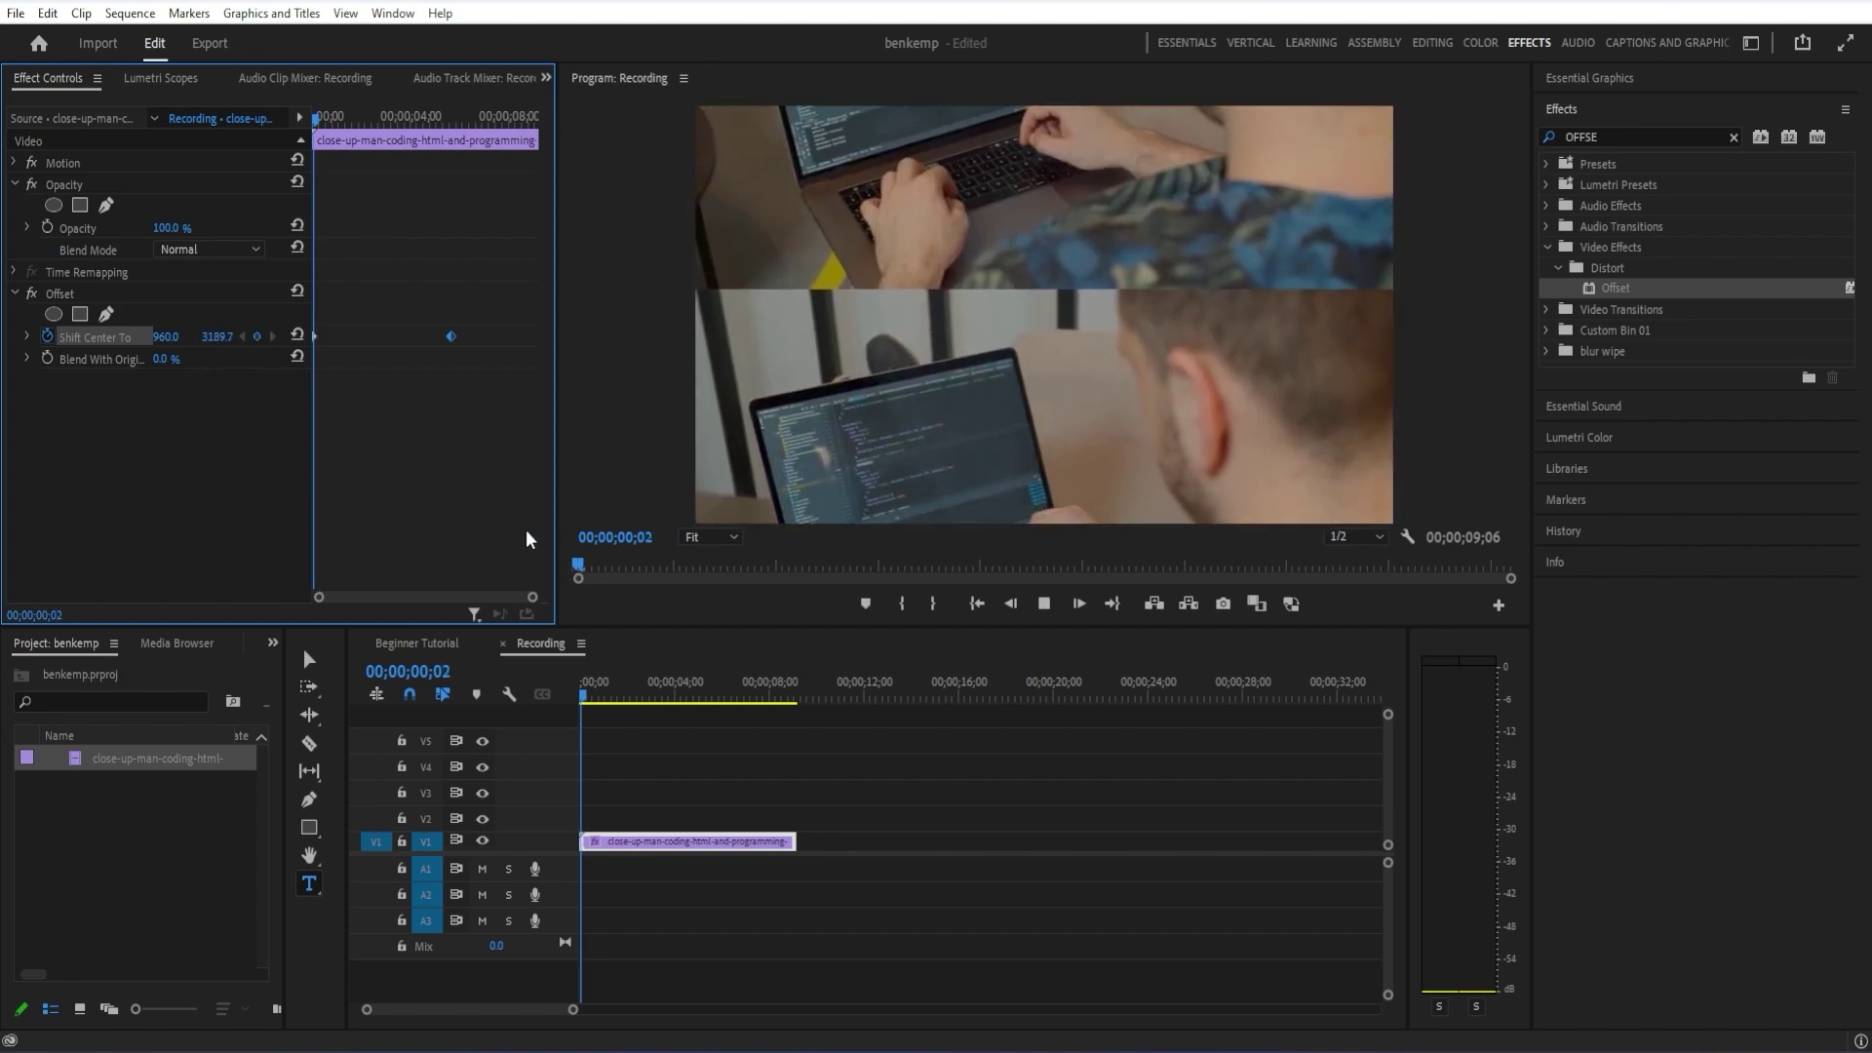
# Move the settling keyframe (960, 540) closer to the start and replay the roll
pyautogui.moveTo(449, 337); pyautogui.dragTo(353, 336)
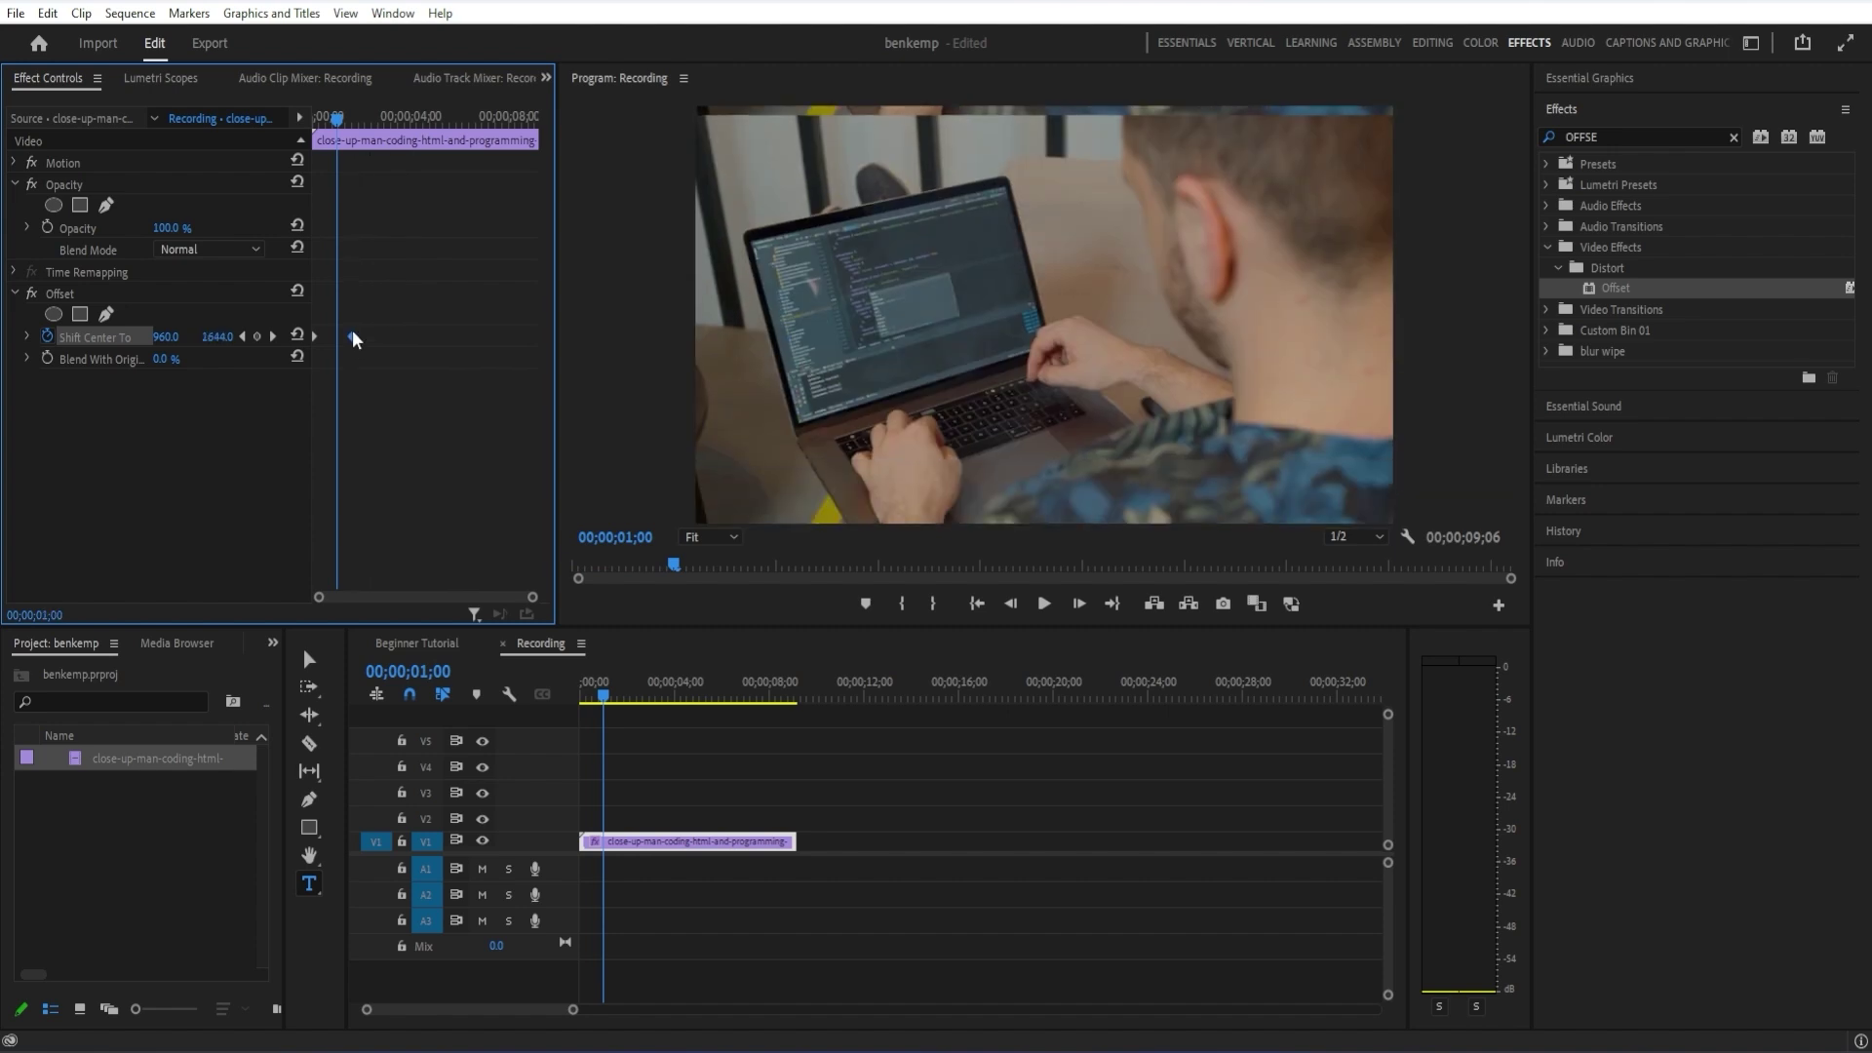
pyautogui.press('space')
pyautogui.press('Home')
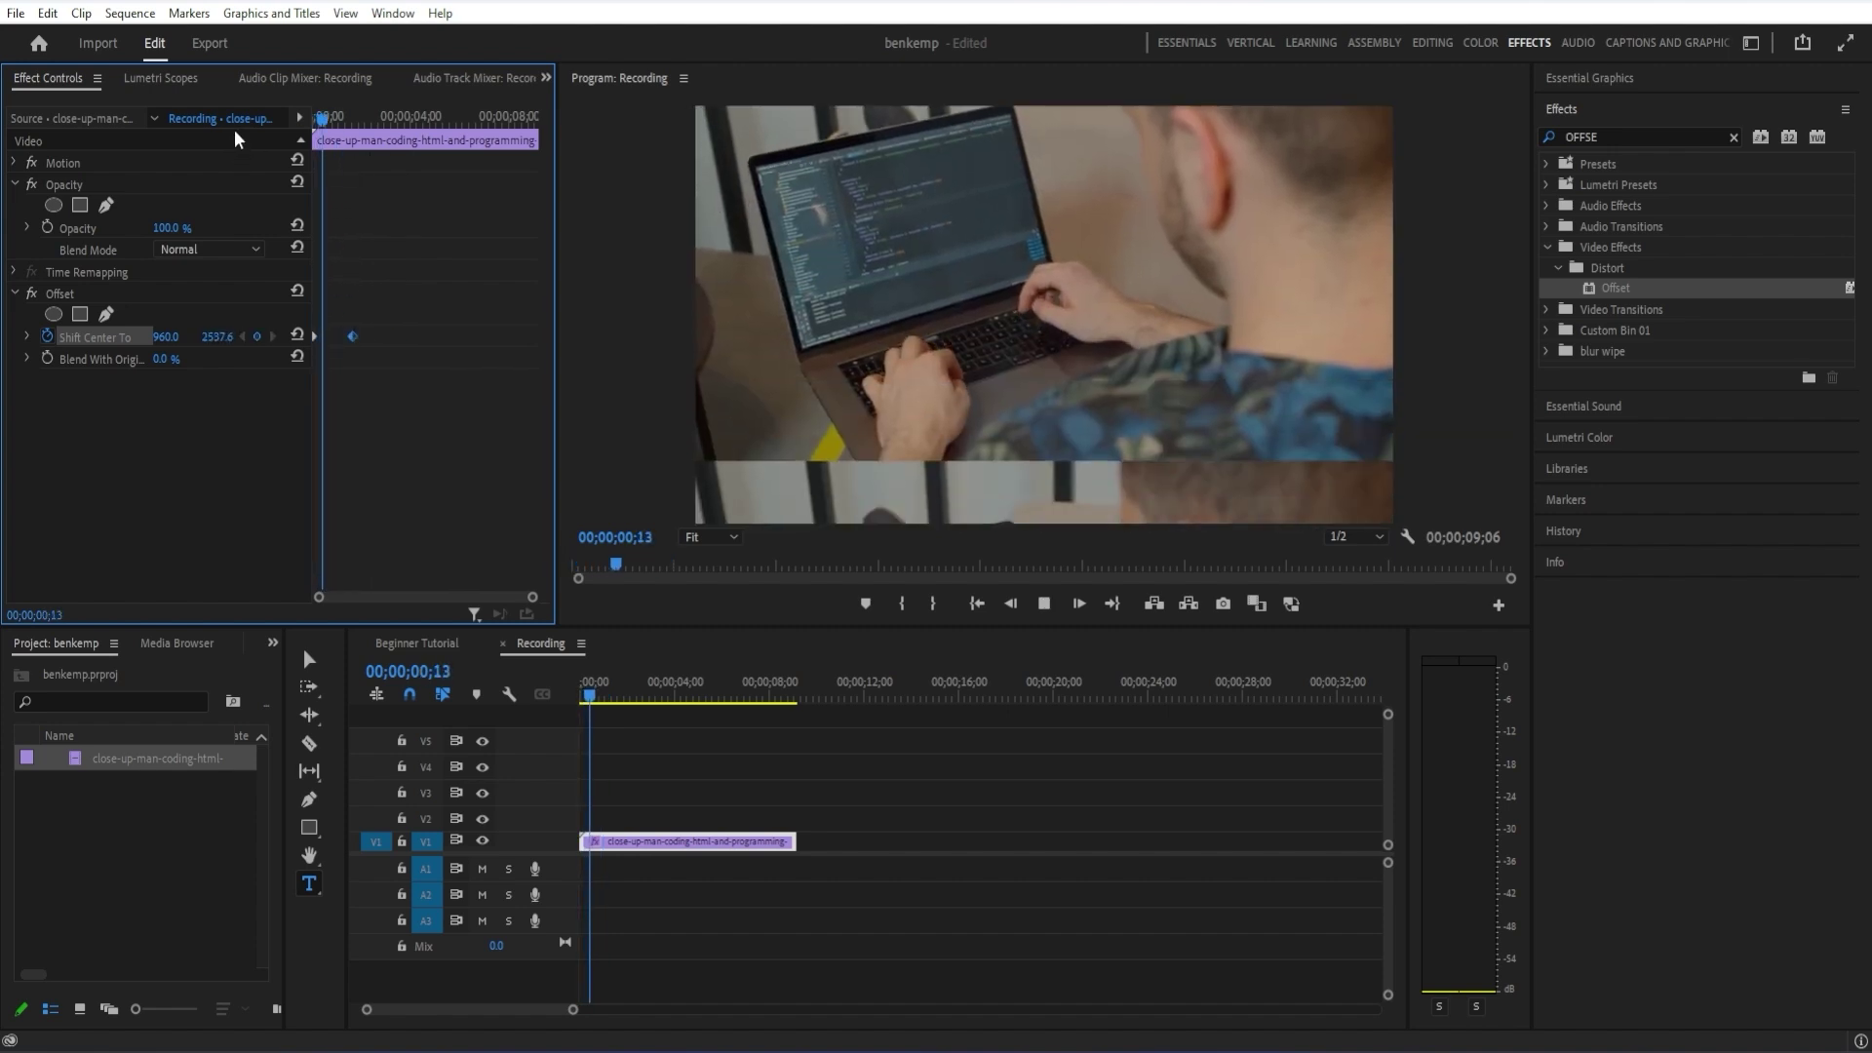
pyautogui.press('space')
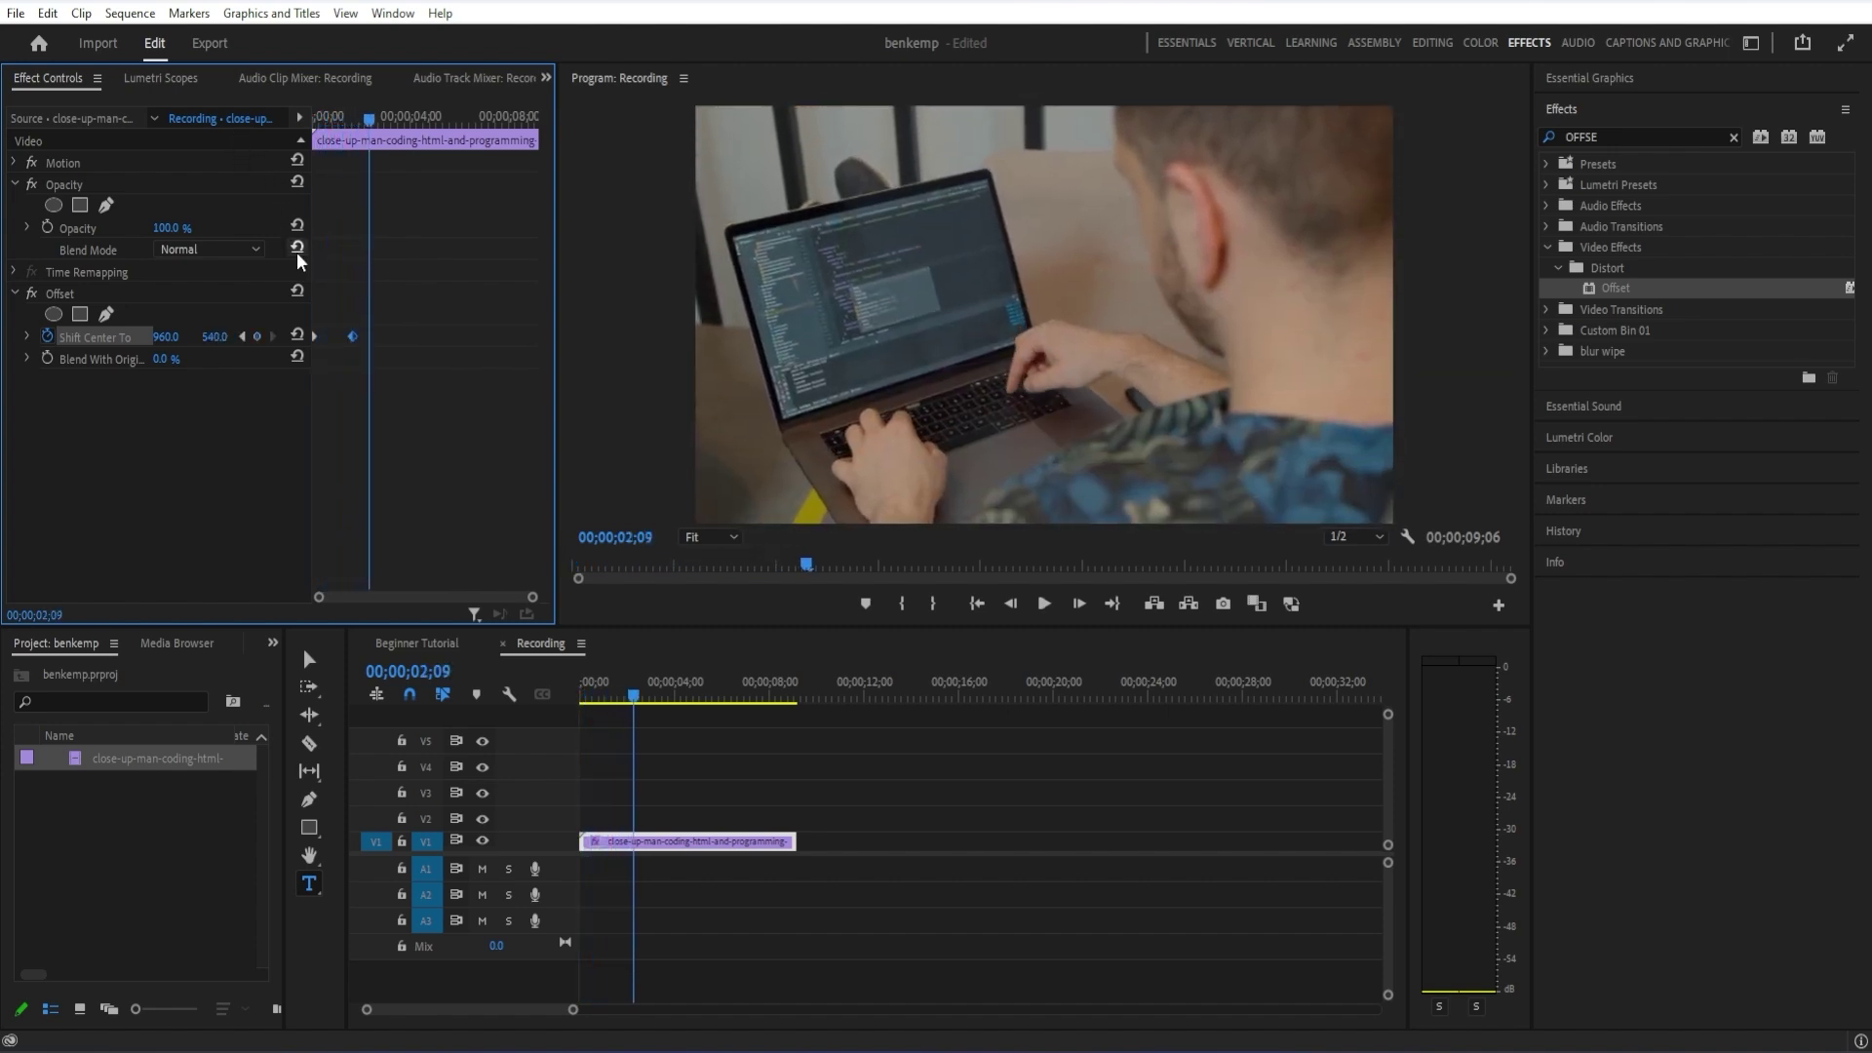